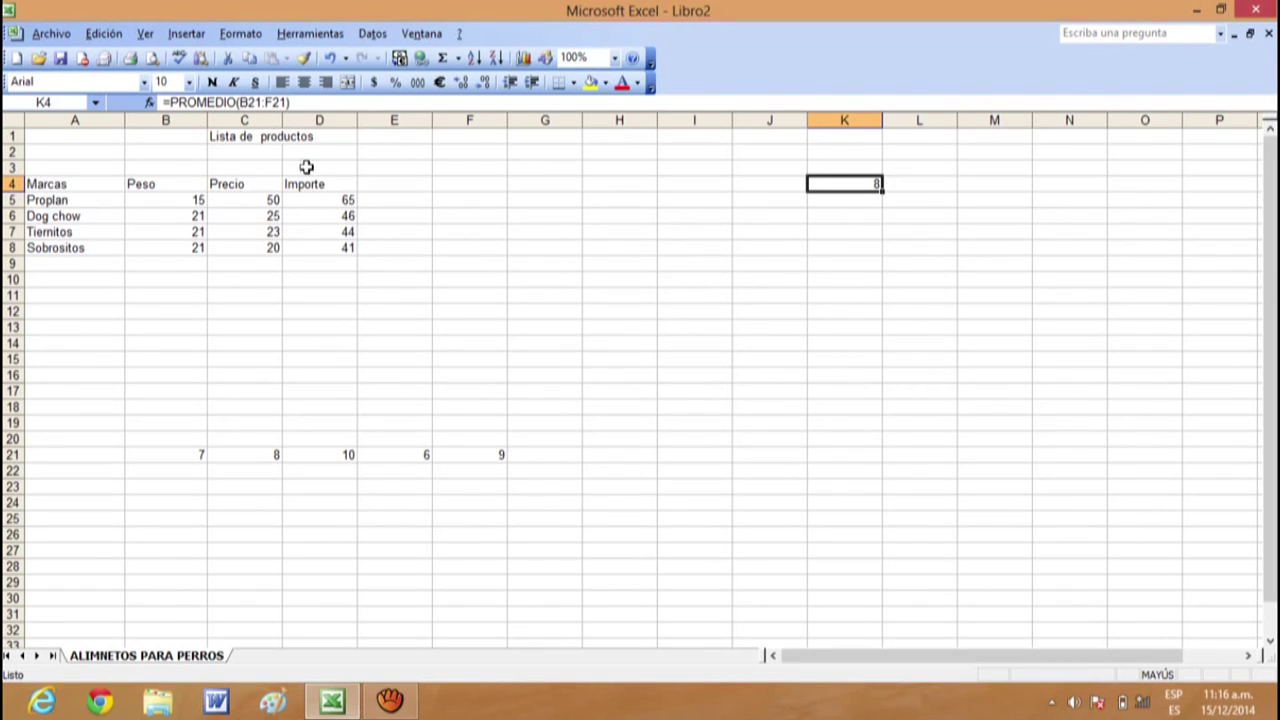
Step: Erase the SUMA formula in D5 from the formula bar, leaving D5 blank
click(314, 203)
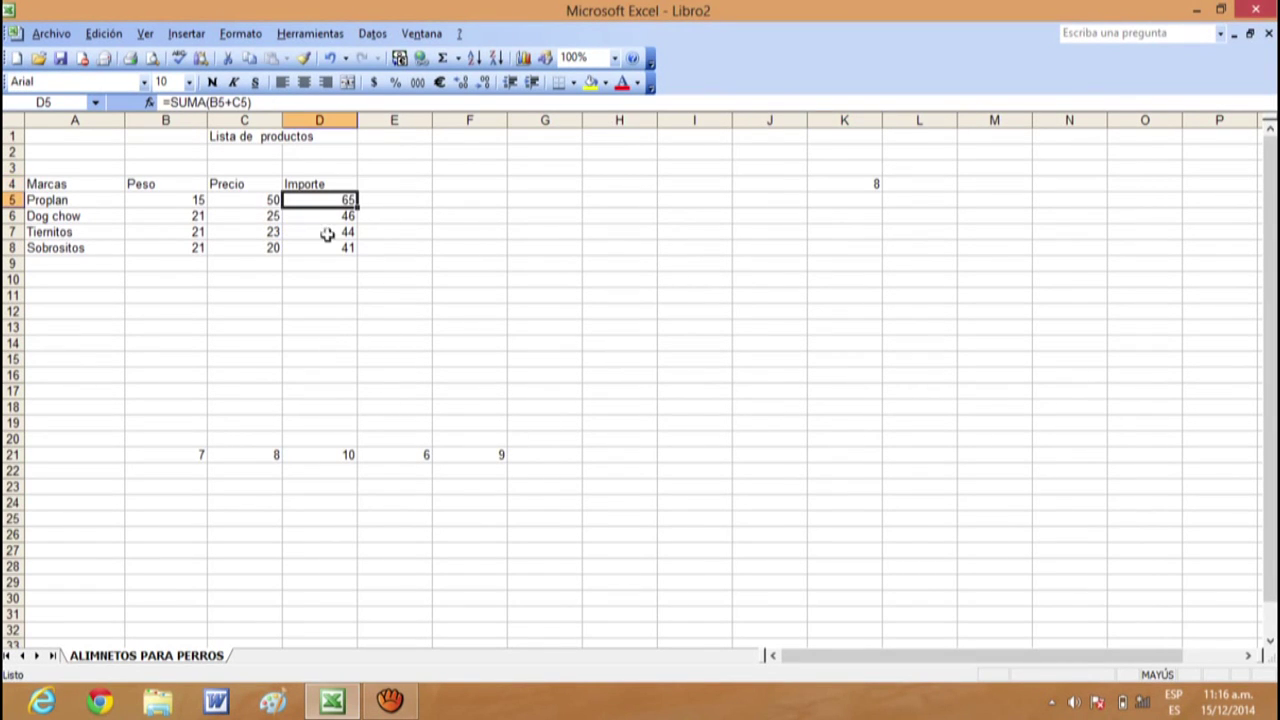
click(267, 103)
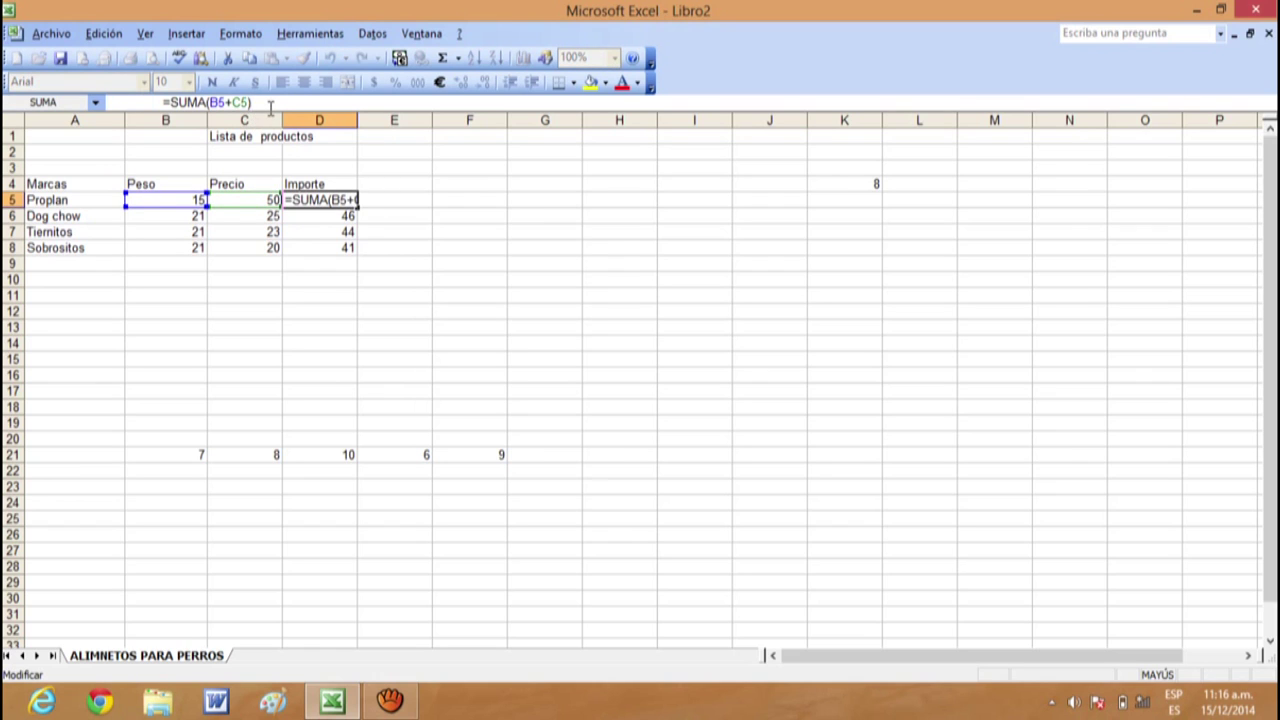
key(BackSpace)
key(BackSpace)
key(BackSpace)
key(BackSpace)
key(BackSpace)
key(BackSpace)
key(BackSpace)
key(BackSpace)
key(BackSpace)
key(BackSpace)
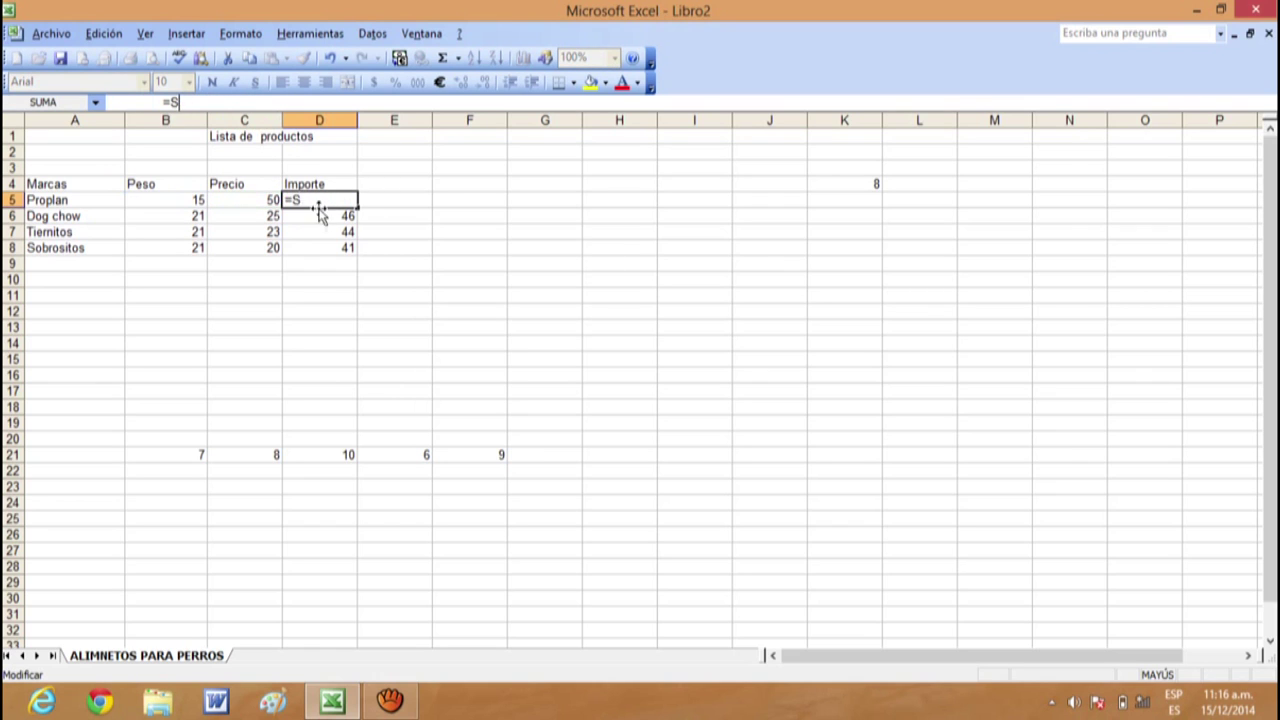
key(BackSpace)
key(BackSpace)
click(406, 280)
Step: Delete D6's SUMA result, then undo to restore D5 and D6
click(320, 212)
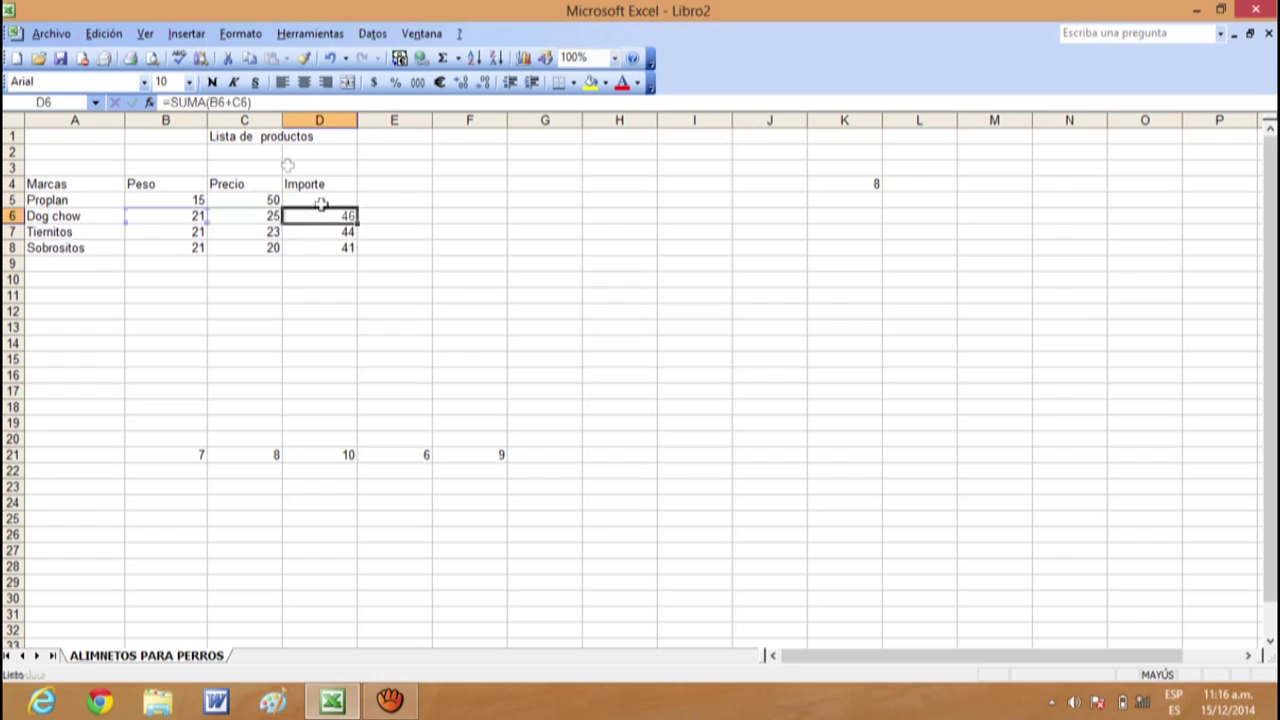
key(Delete)
click(405, 266)
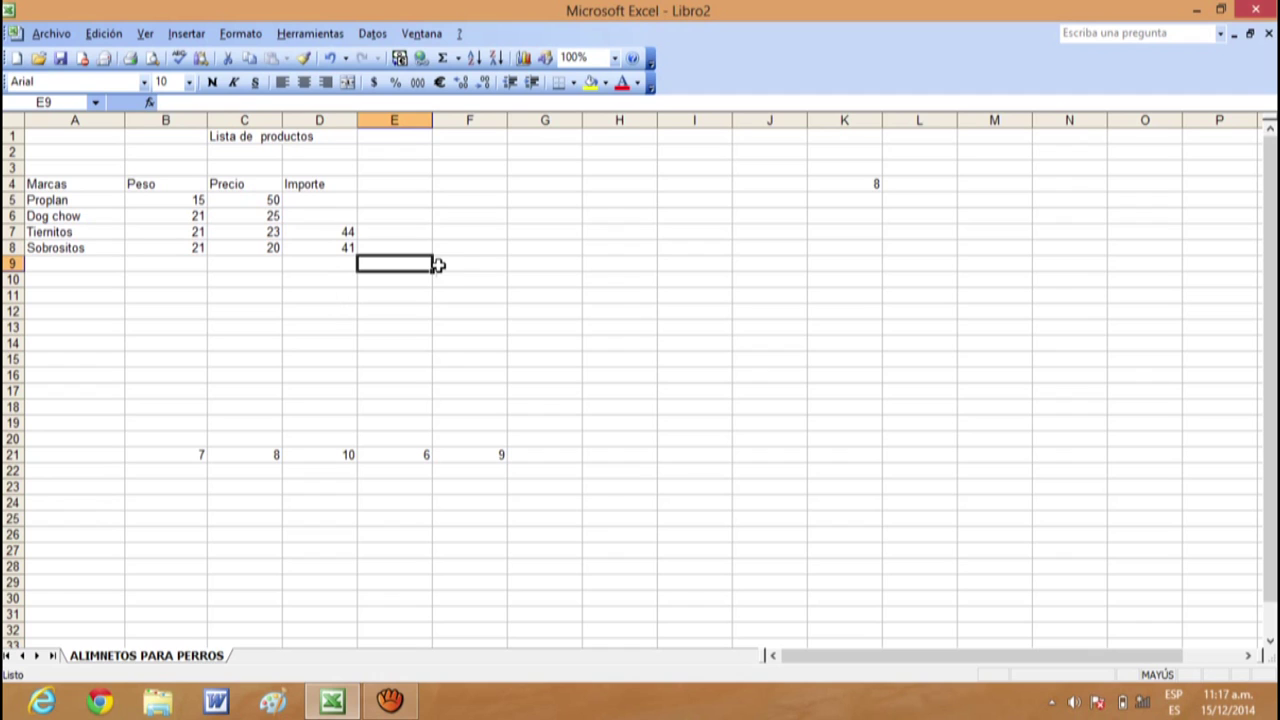
key(ctrl+z)
key(ctrl+z)
click(461, 291)
Step: Clear the contents of the Importe cells D5:D8 with Borrar contenido
drag(334, 201, 343, 266)
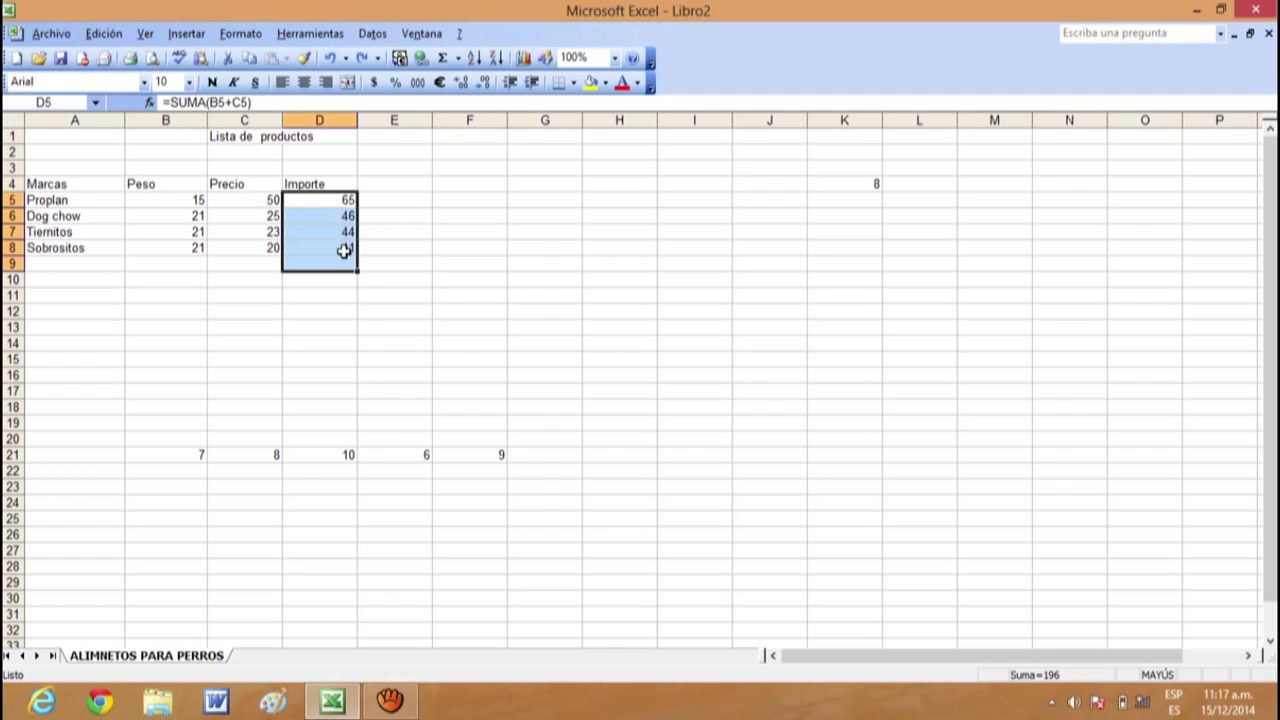
right_click(345, 243)
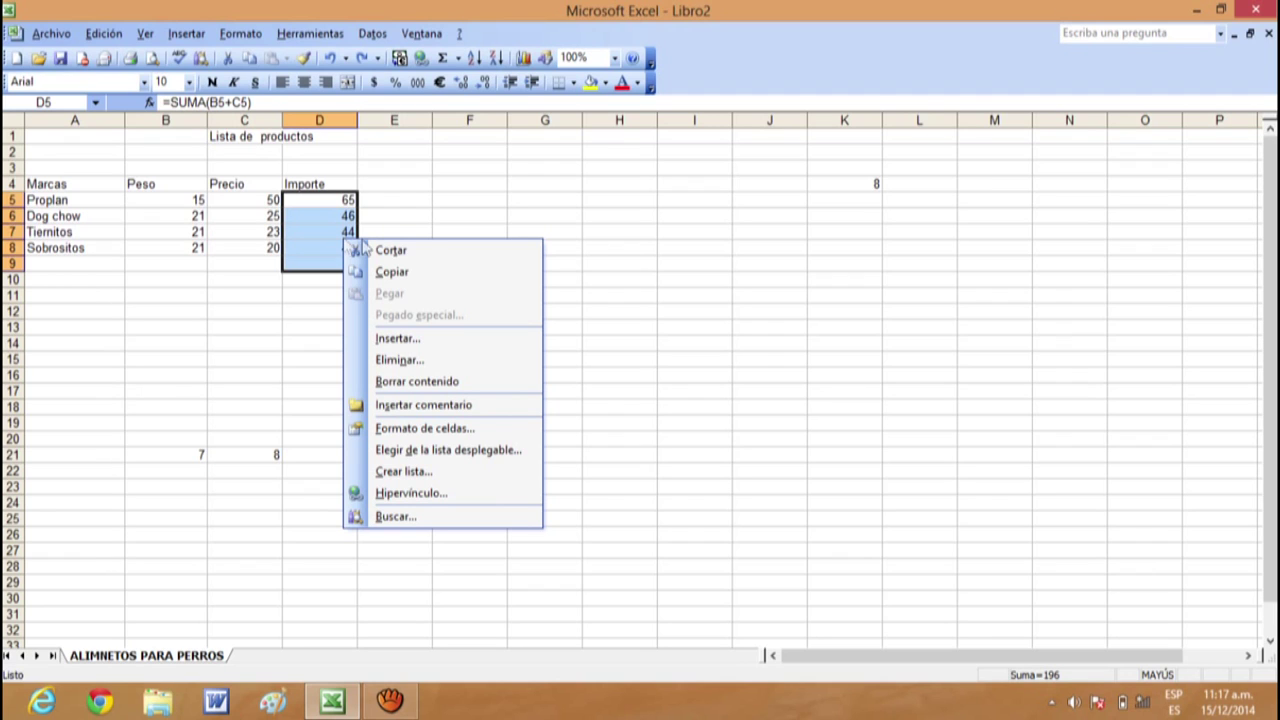
click(410, 383)
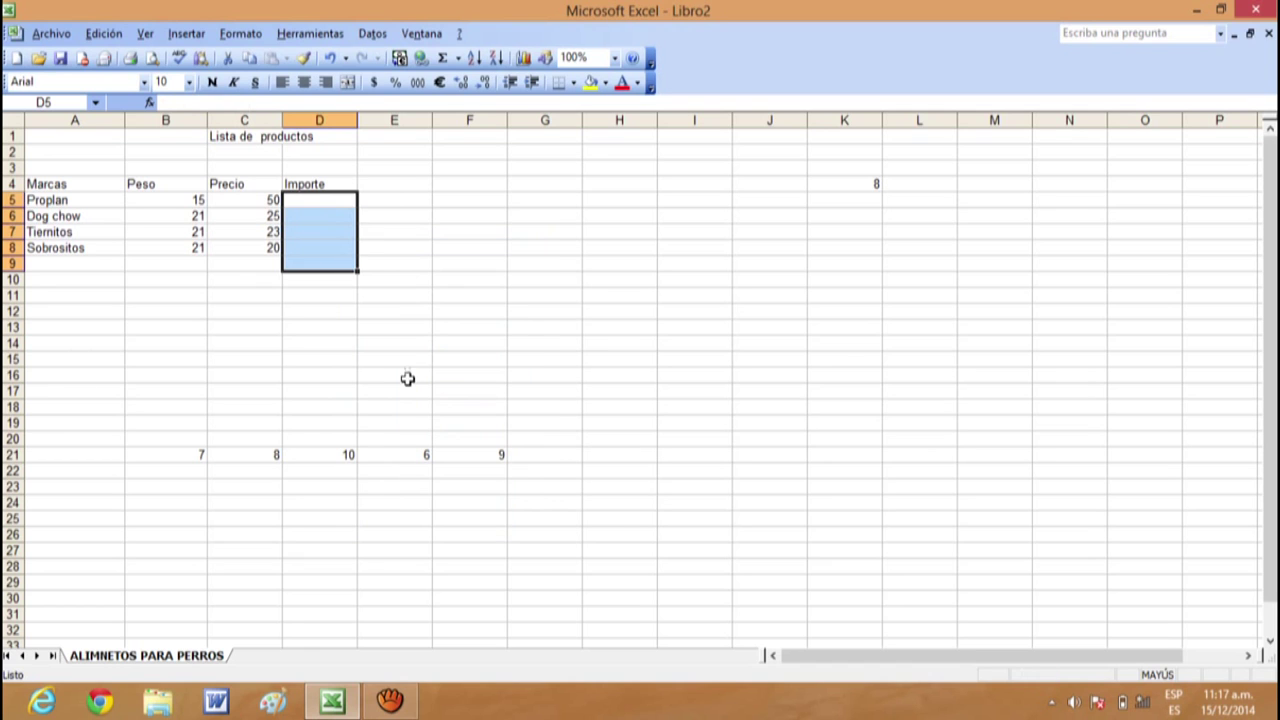
click(423, 325)
Step: Select the block D6:L25, then single cells O22 and G15, nudging the active cell to H14
mouse_move(330, 214)
mouse_down()
mouse_move(819, 500)
mouse_move(891, 560)
mouse_up()
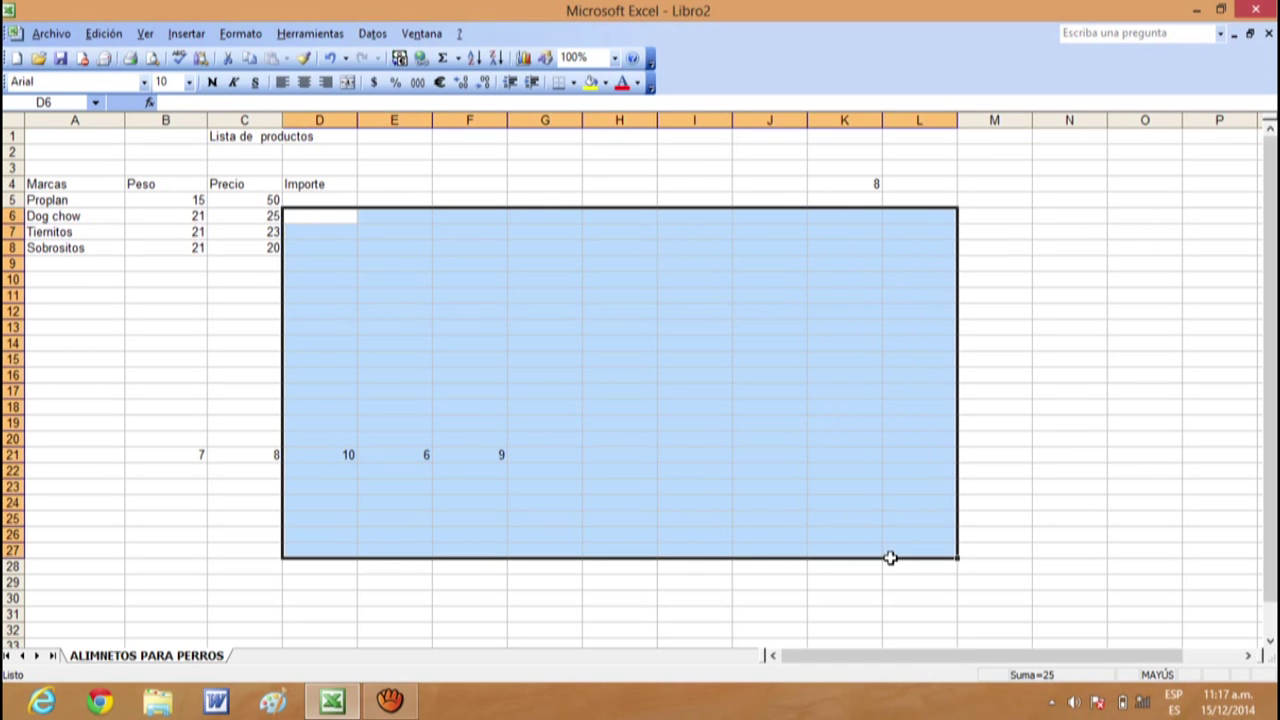
click(1157, 477)
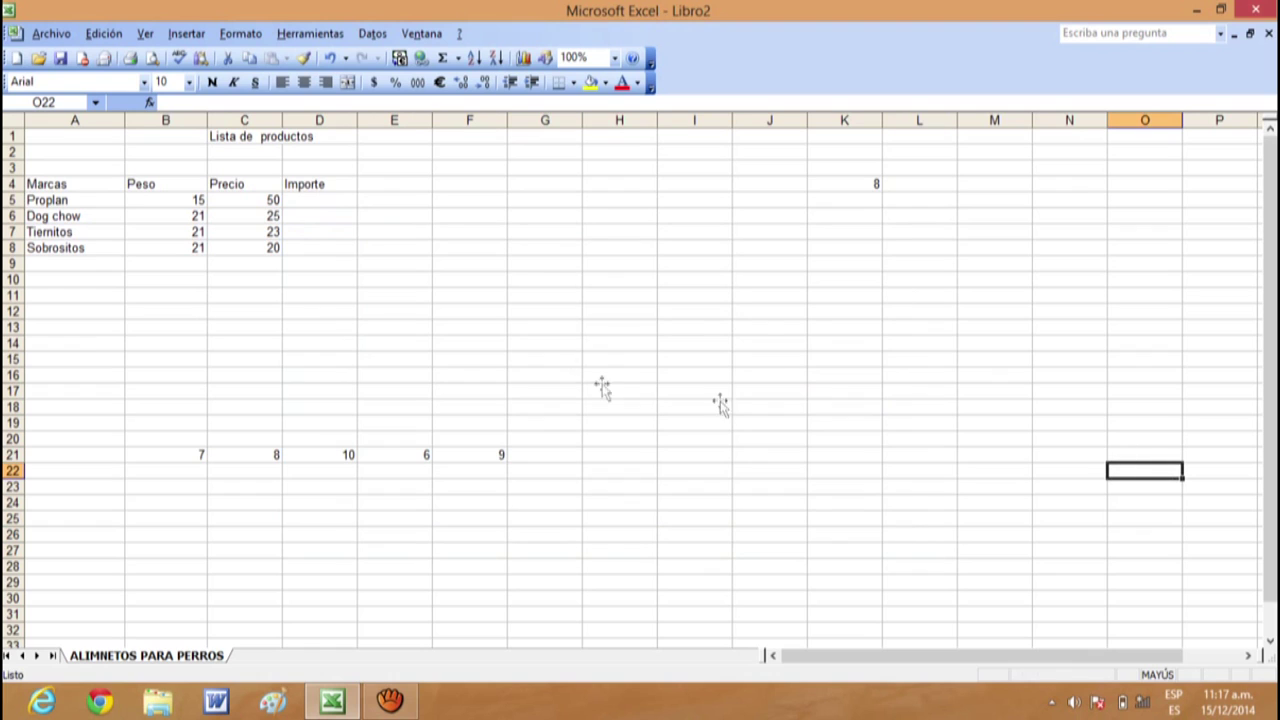
click(570, 360)
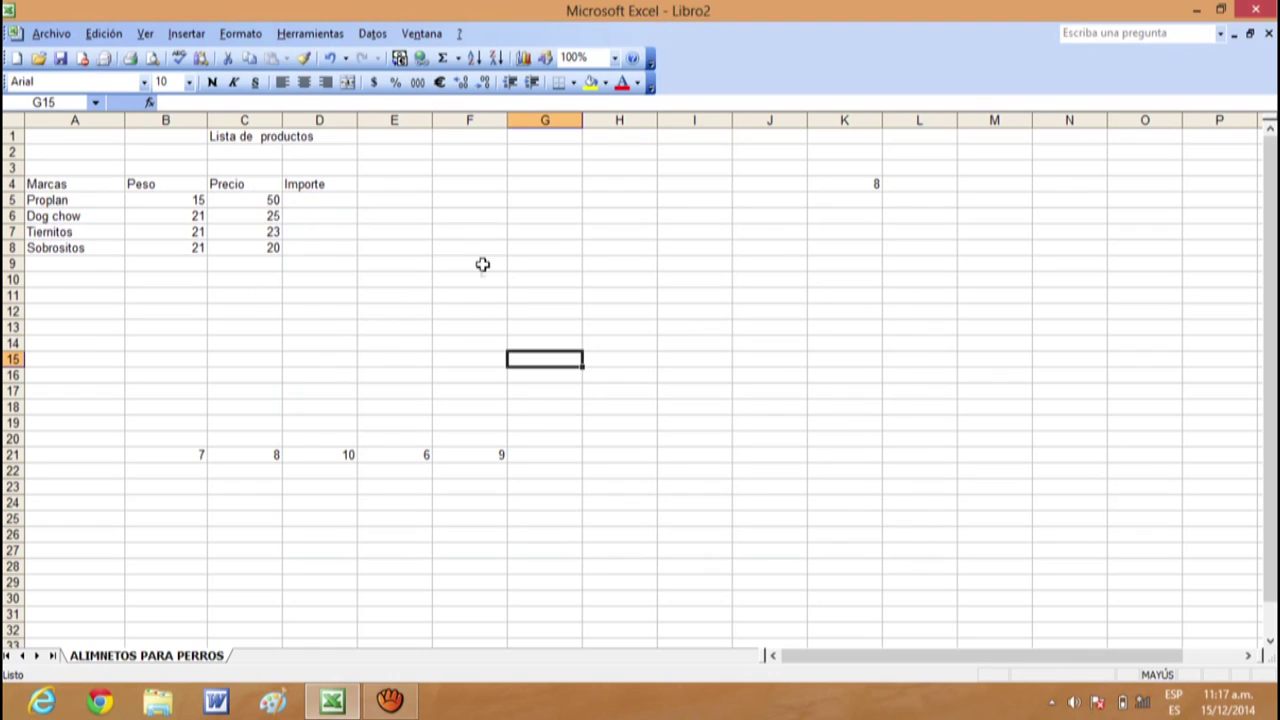
key(Up)
key(Left)
key(Right)
key(Right)
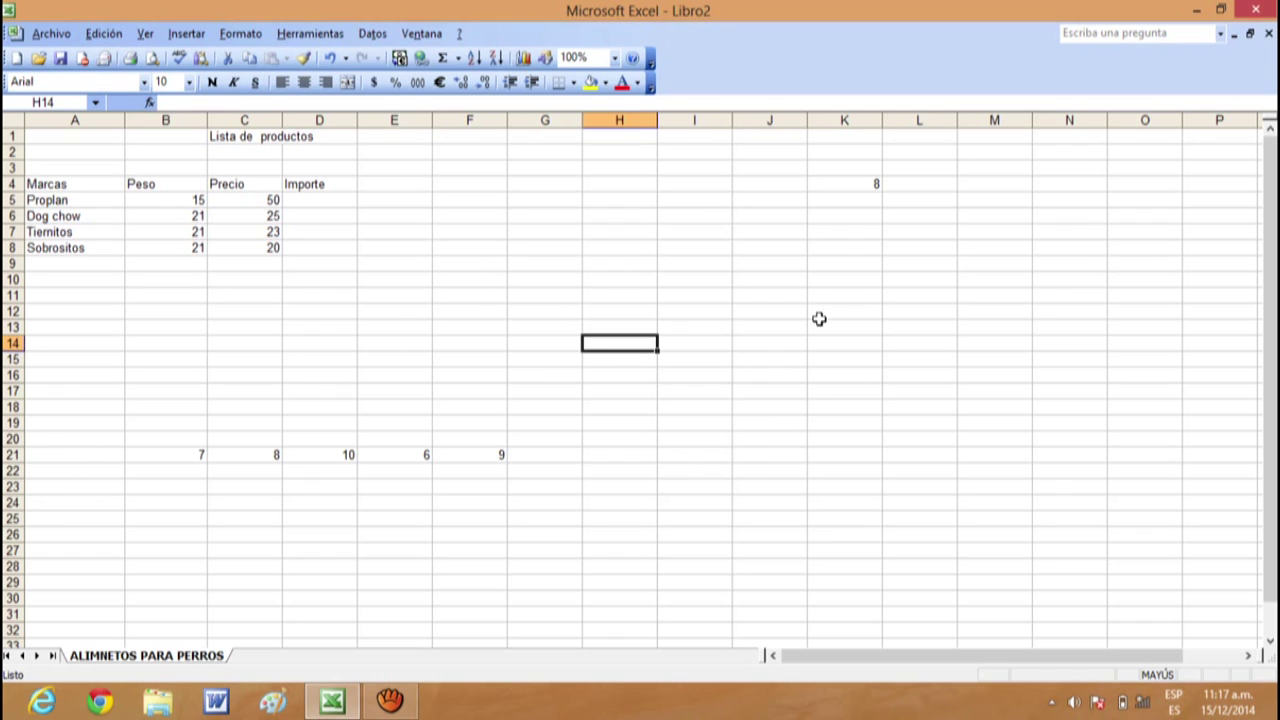
Step: Build a scattered selection of I5, J18, N7, M22, K9, H12 and H21
click(684, 200)
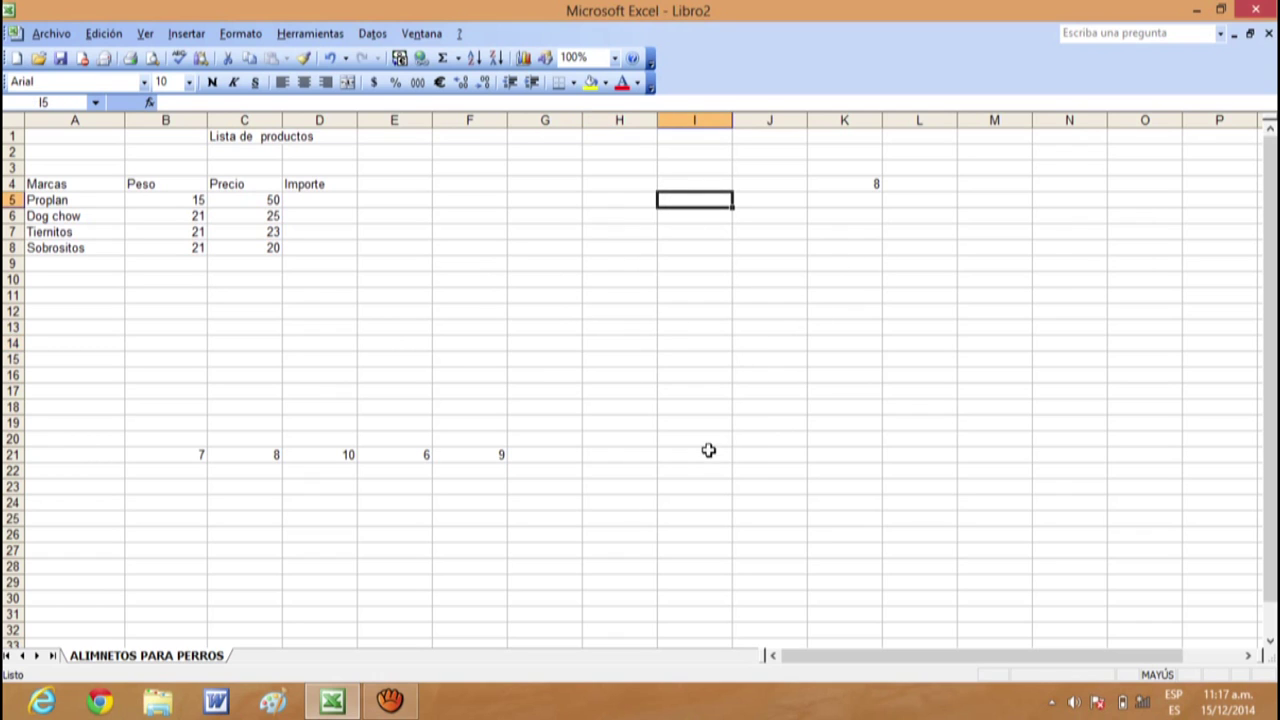
ctrl+click(786, 407)
ctrl+click(1055, 234)
ctrl+click(1000, 465)
ctrl+click(873, 265)
ctrl+click(620, 310)
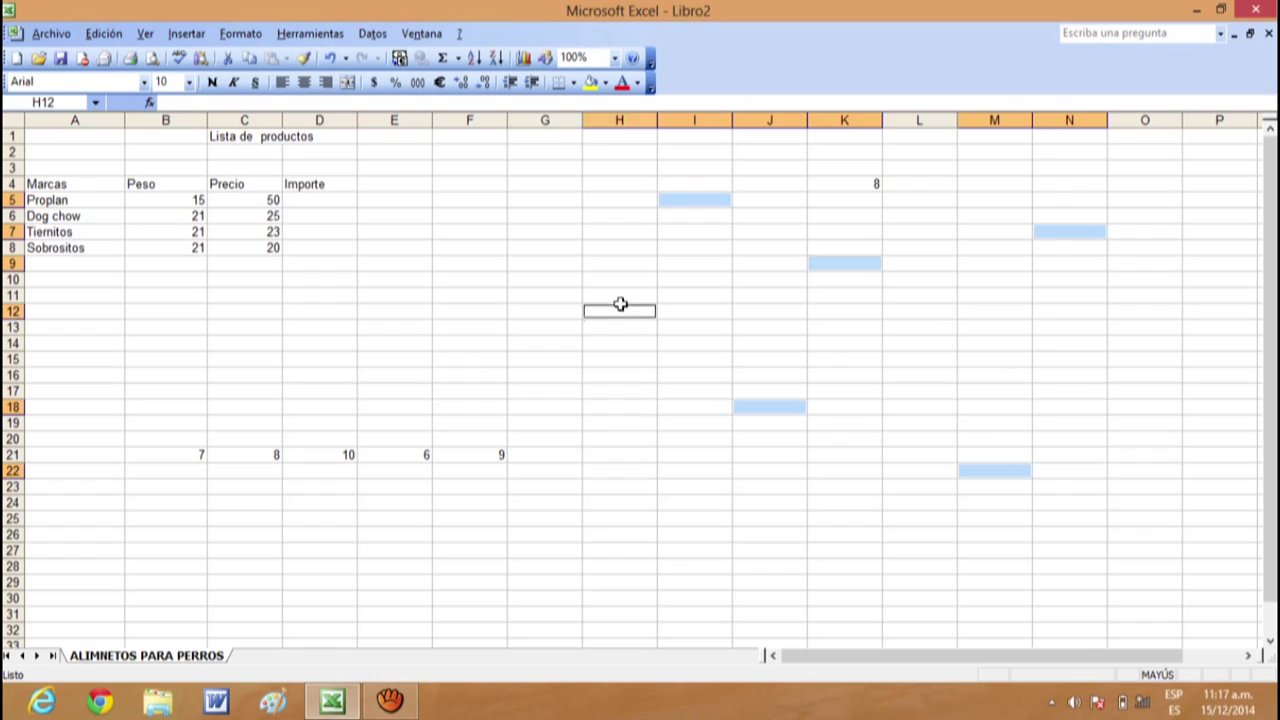
ctrl+click(610, 455)
Step: From F10, drag a range past the window edge so it auto-scrolls out to column IV
click(437, 275)
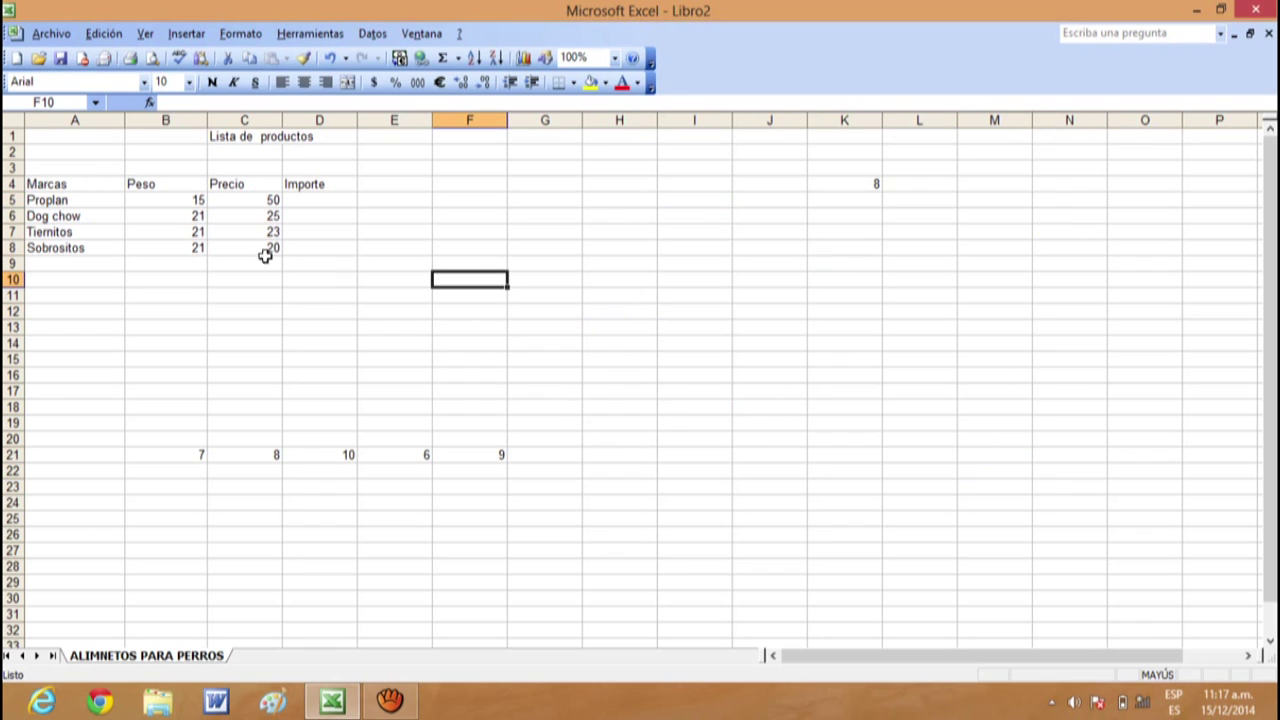
mouse_move(63, 137)
mouse_down()
mouse_move(94, 183)
mouse_move(222, 281)
mouse_move(611, 506)
mouse_move(857, 569)
mouse_move(1225, 590)
mouse_up()
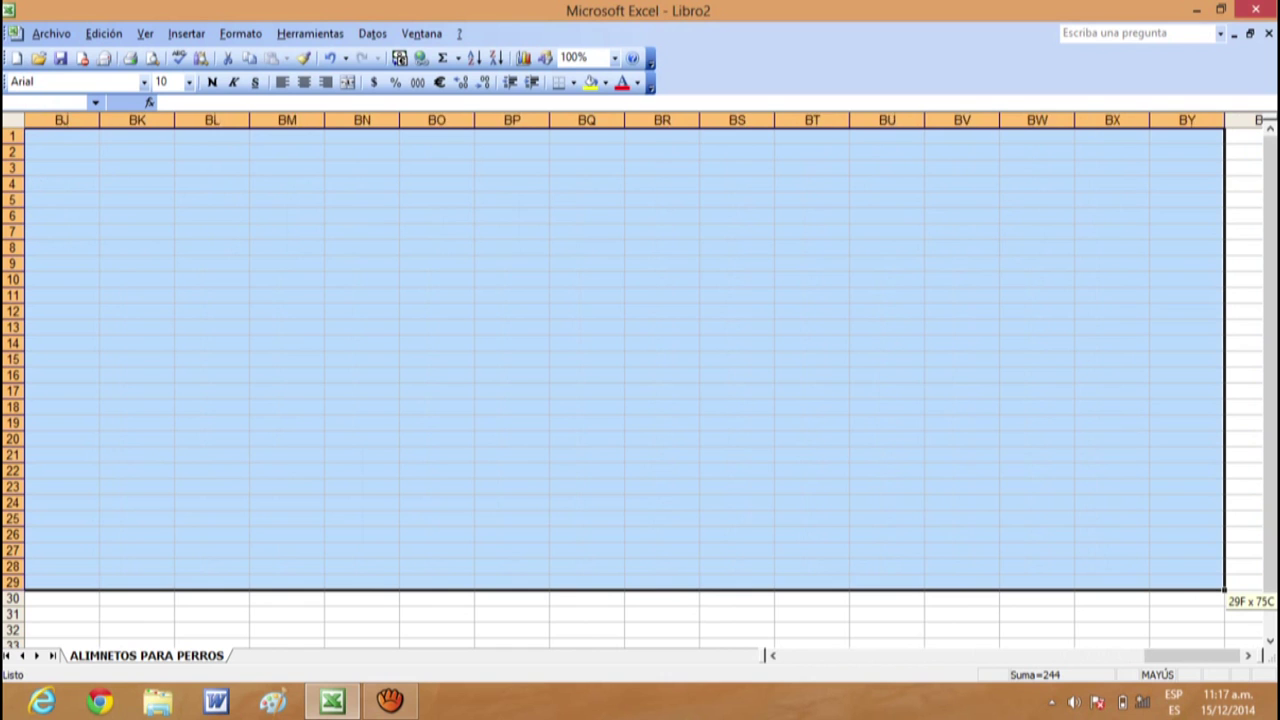
mouse_move(1225, 590)
mouse_down()
mouse_move(1273, 443)
mouse_move(1195, 712)
mouse_move(879, 516)
mouse_up()
Step: Jump back to A1 via the Name Box, select the whole sheet, then settle on D5
click(1070, 552)
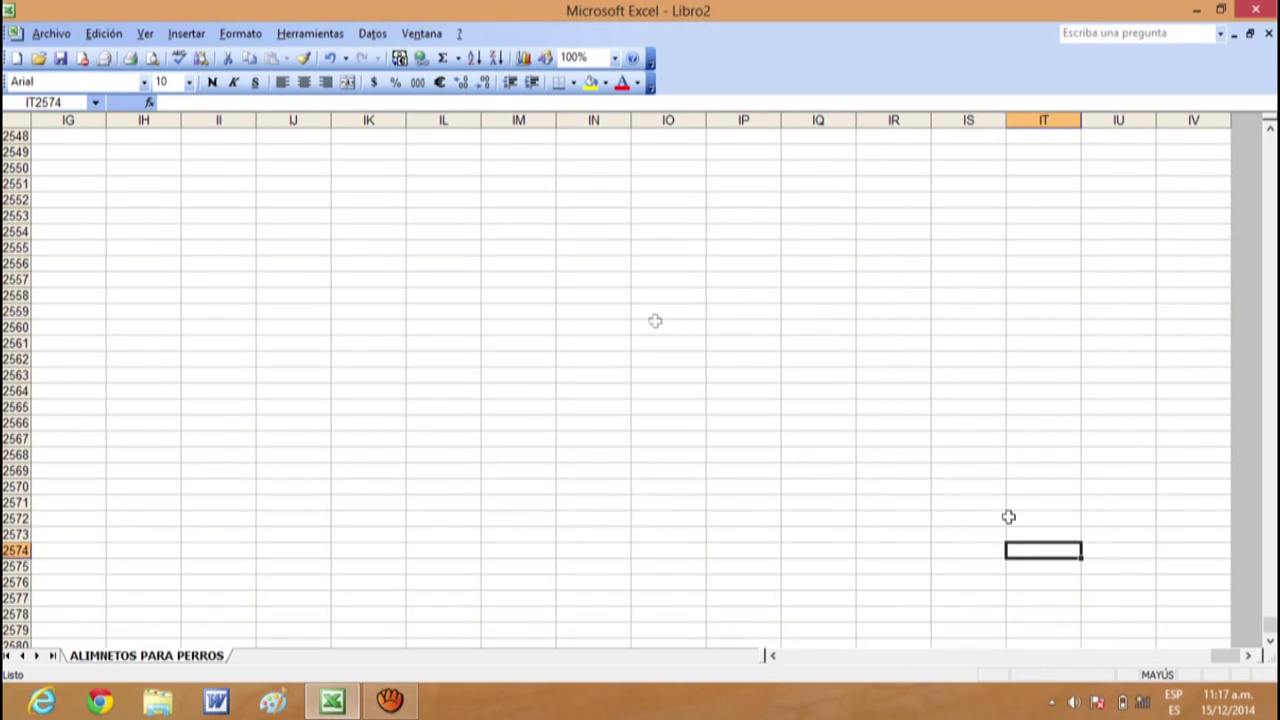
click(75, 104)
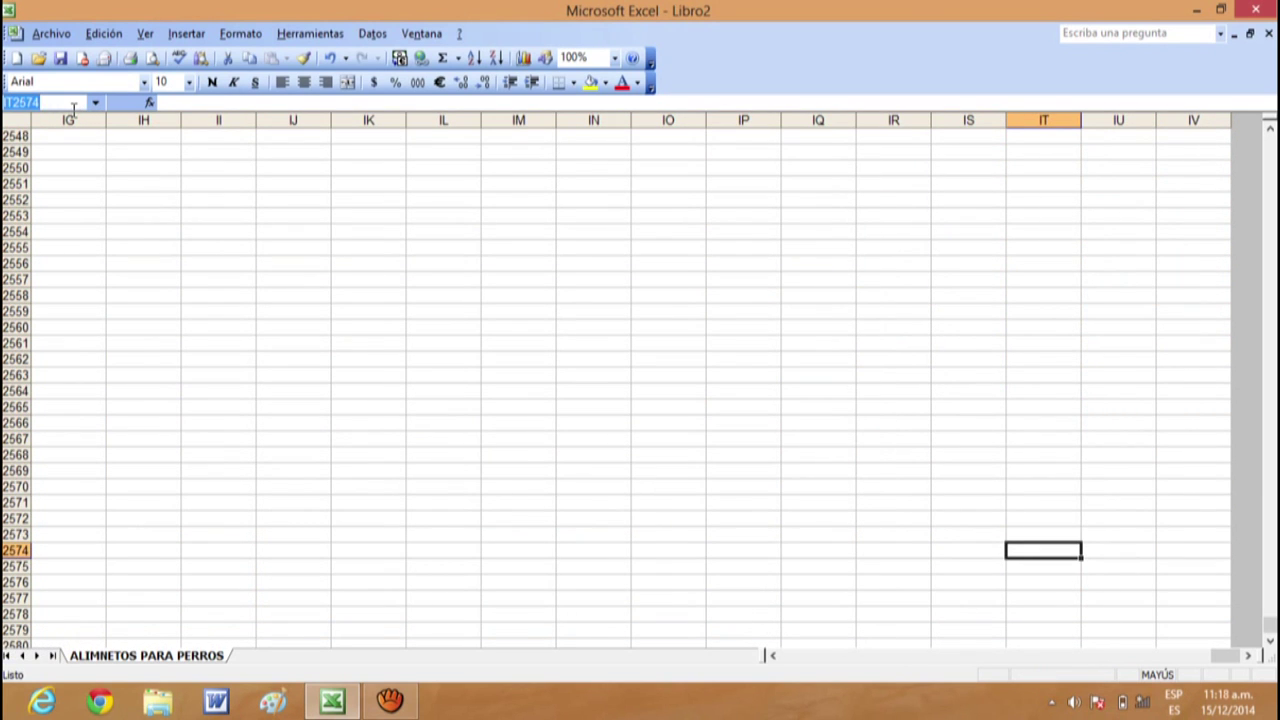
text(A1)
key(Return)
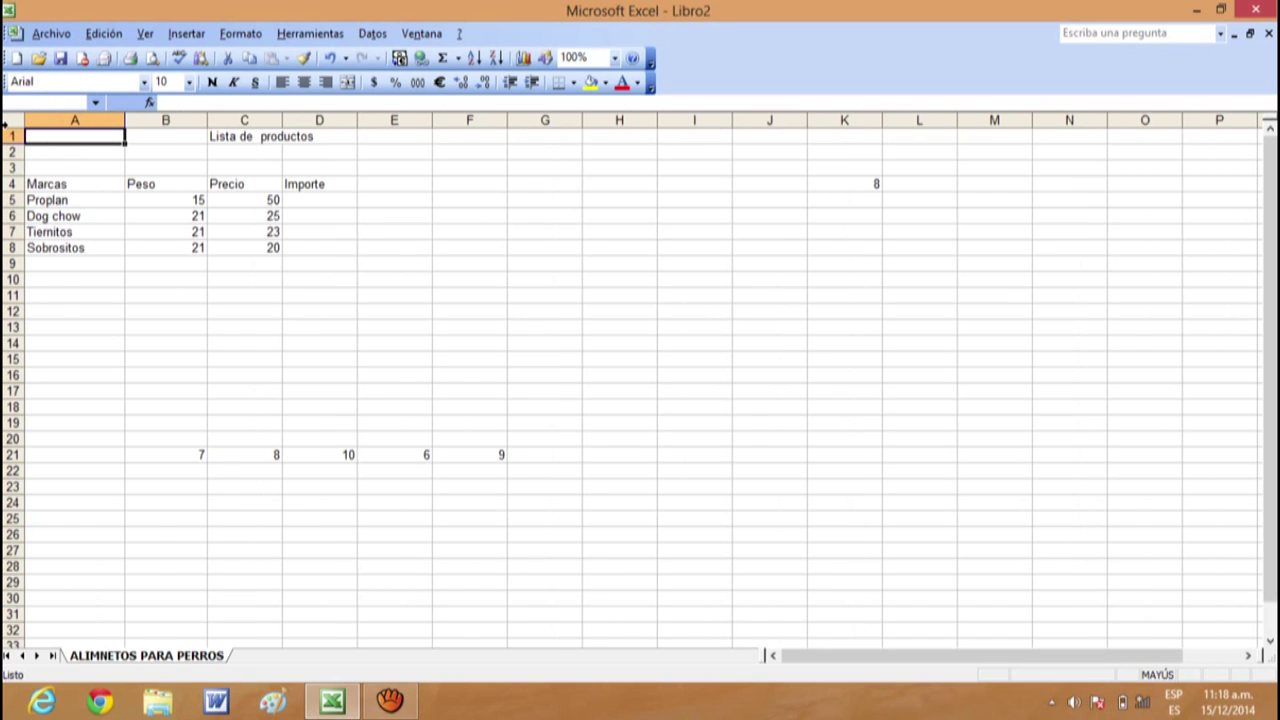
click(166, 296)
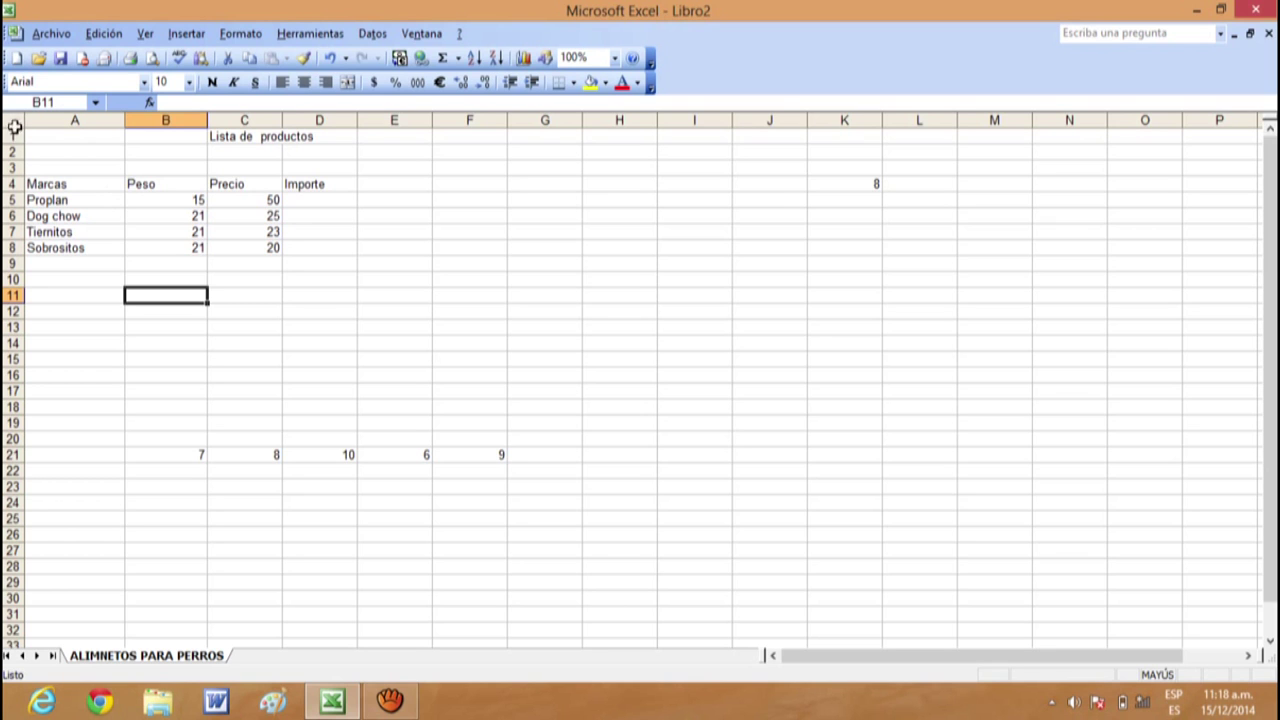
click(10, 120)
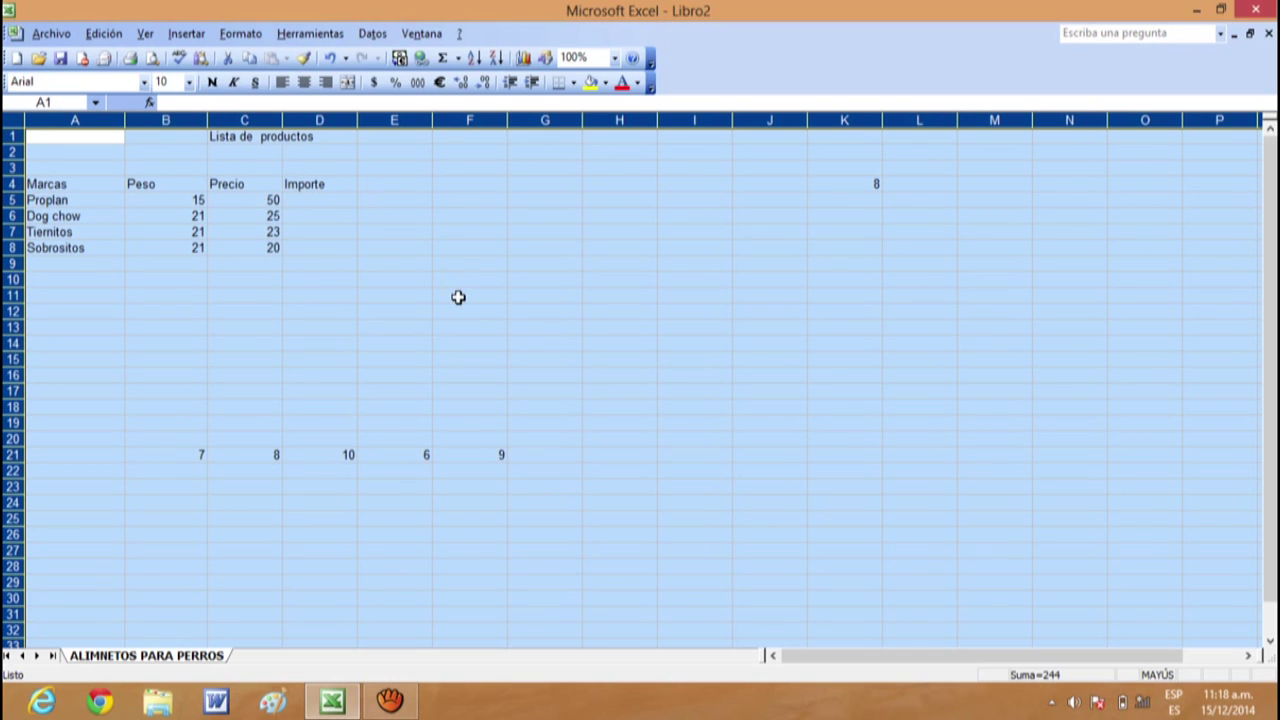
click(753, 298)
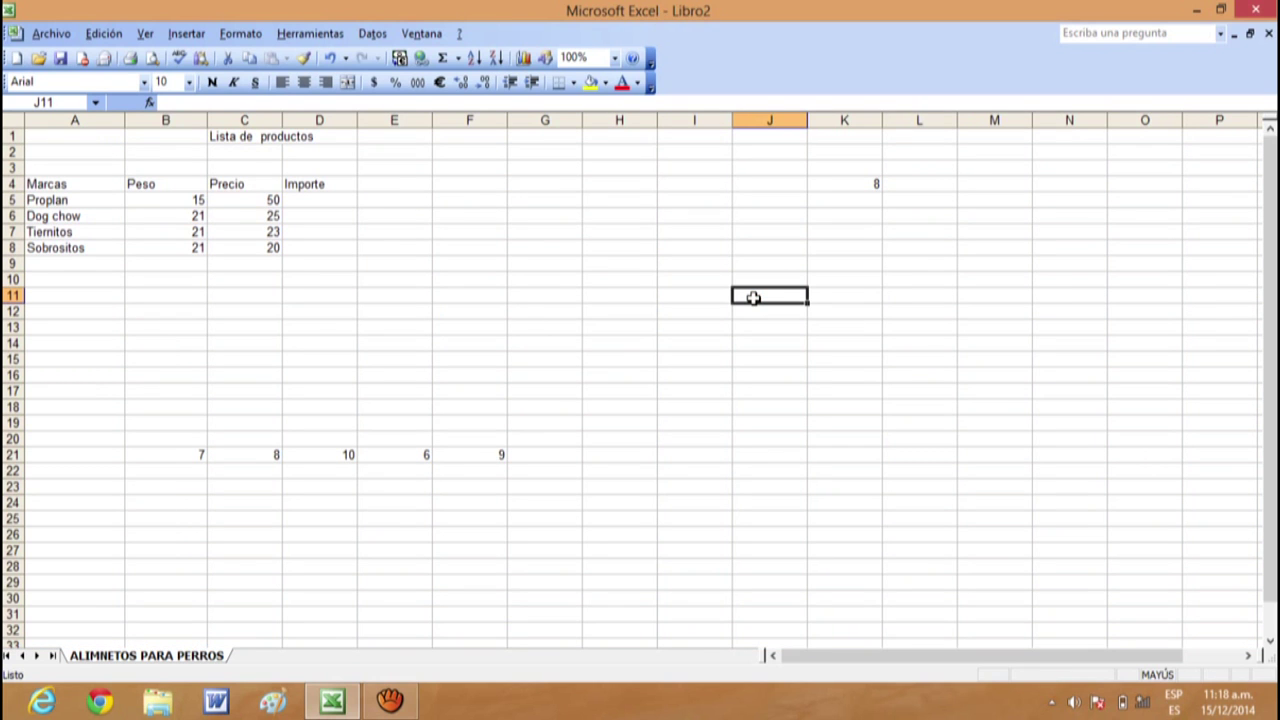
click(330, 200)
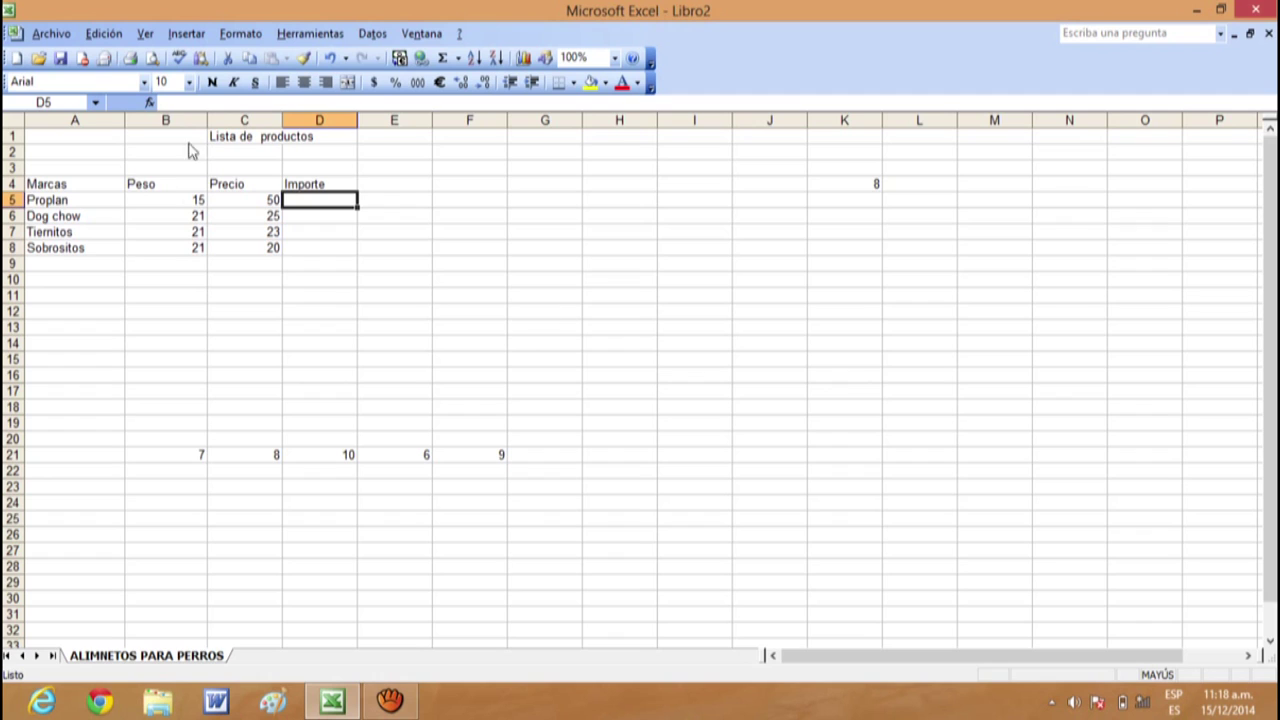
Step: Enter =PRODUCTO(B5:C5) in D5 so Proplan's Importe shows 750
click(173, 103)
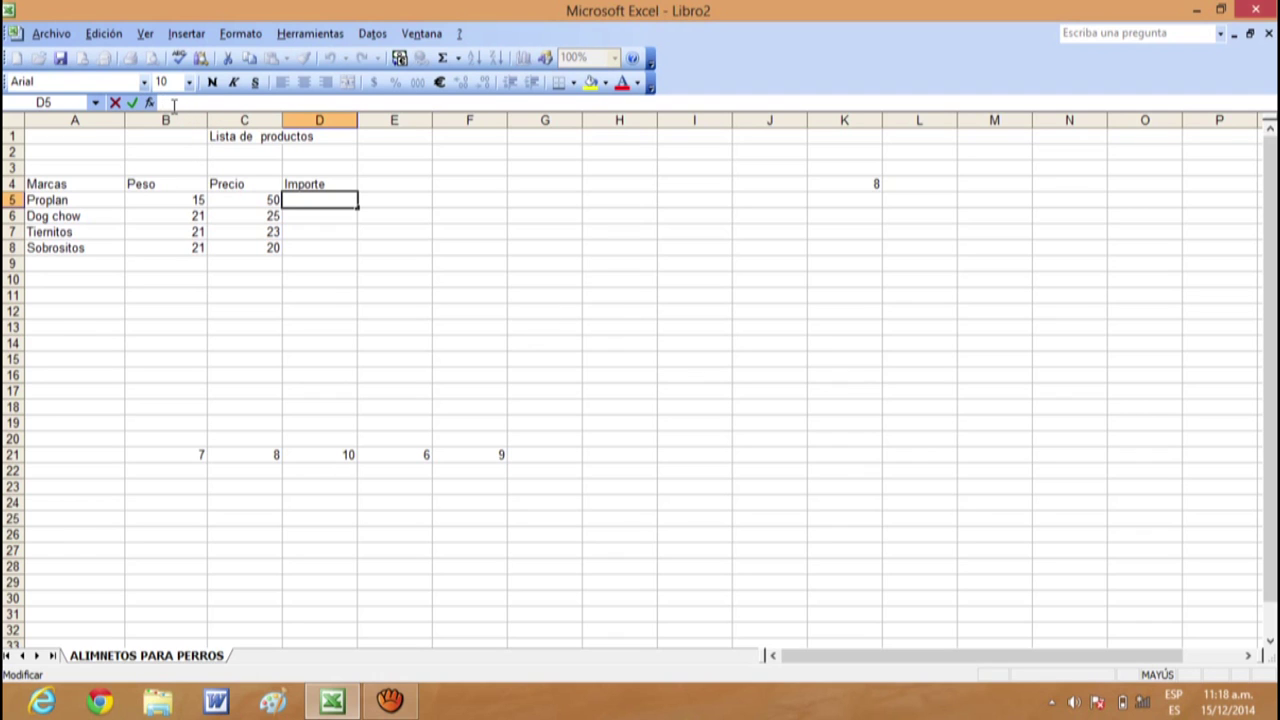
text(=PR)
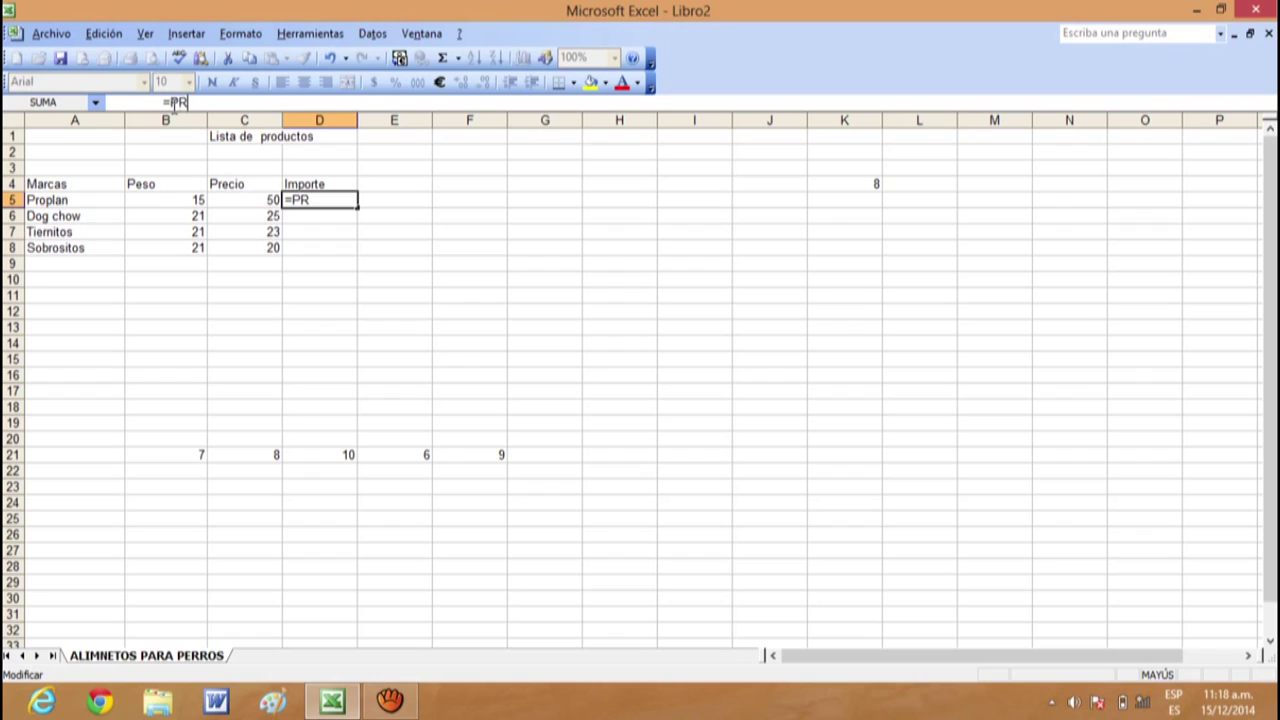
text(ODUCTO)
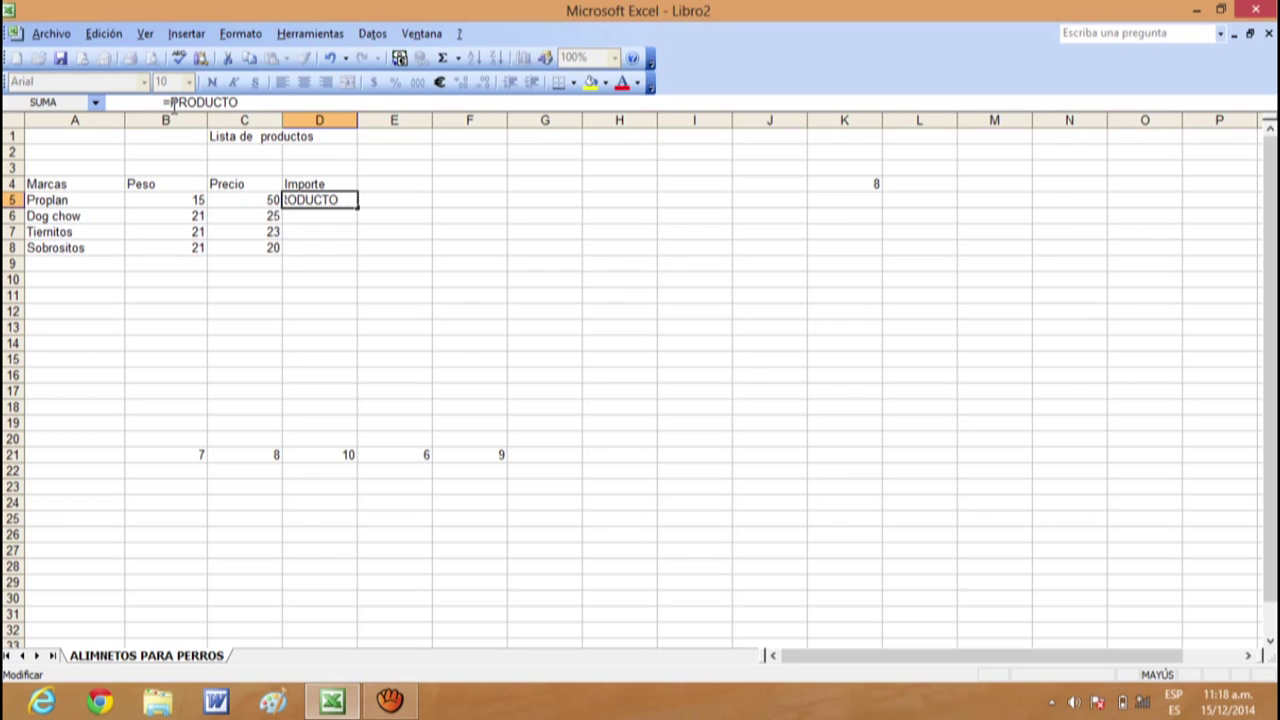
text(()
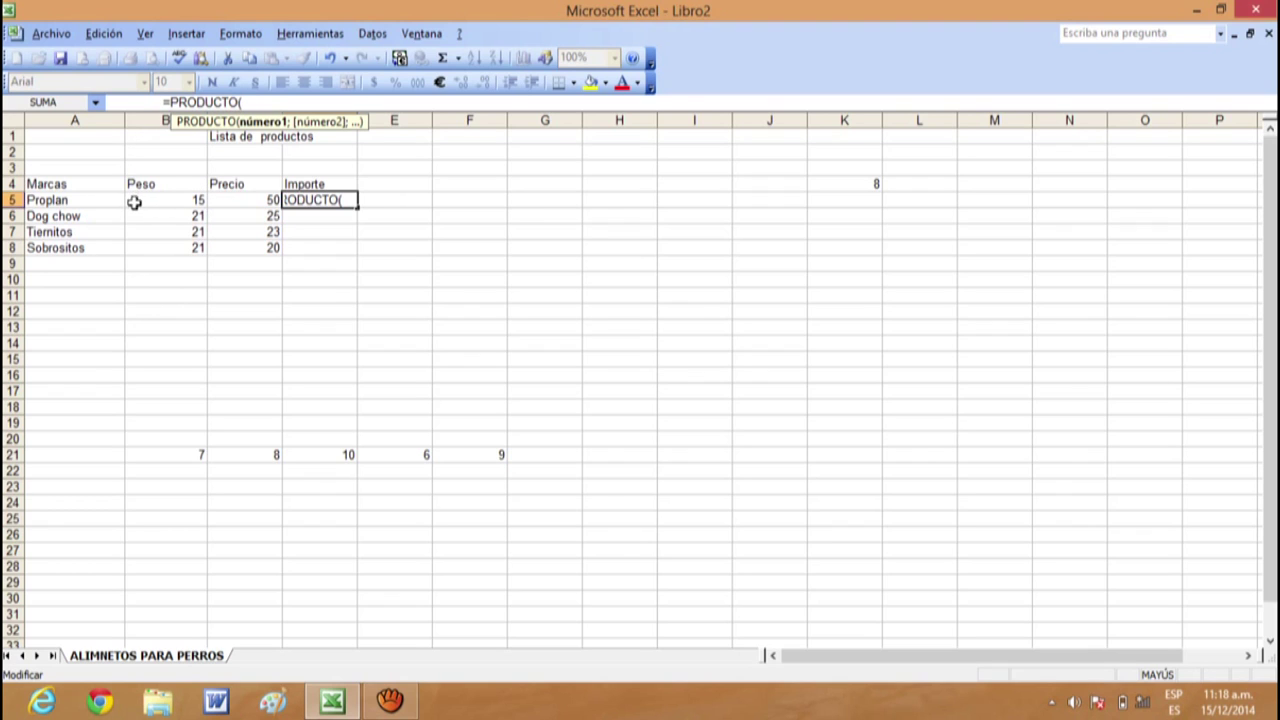
drag(133, 200, 237, 200)
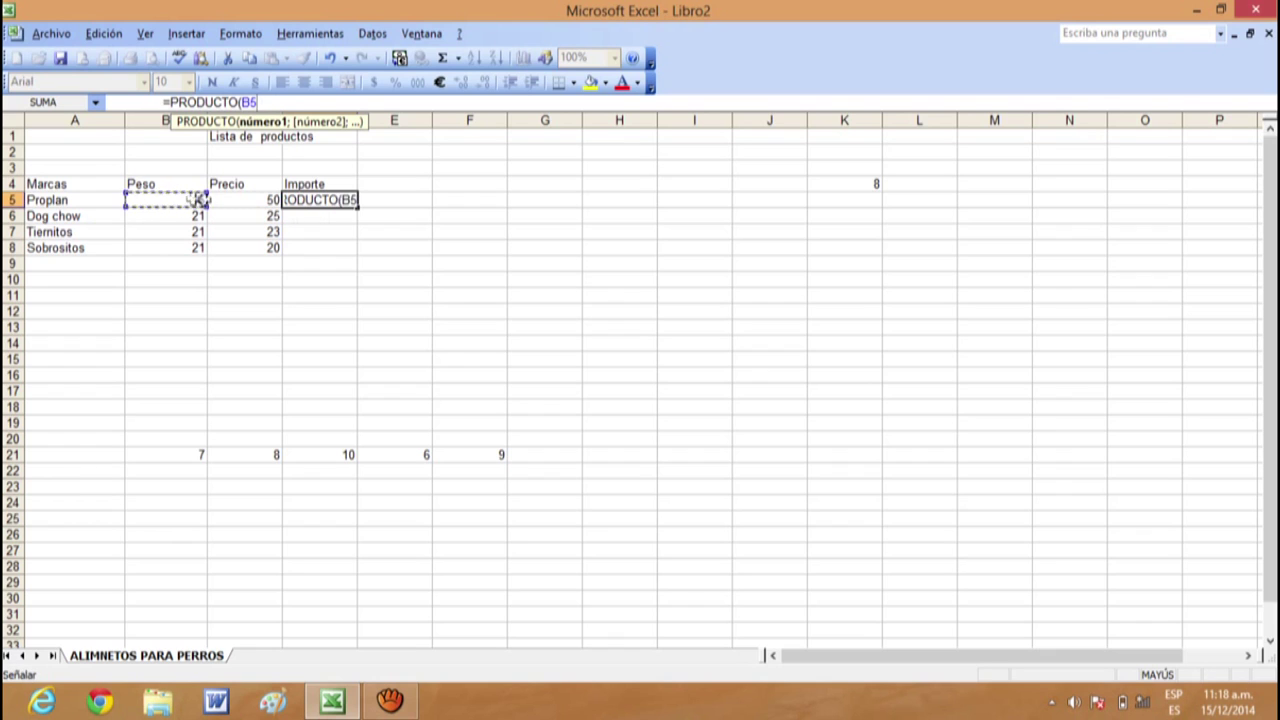
drag(237, 200, 244, 200)
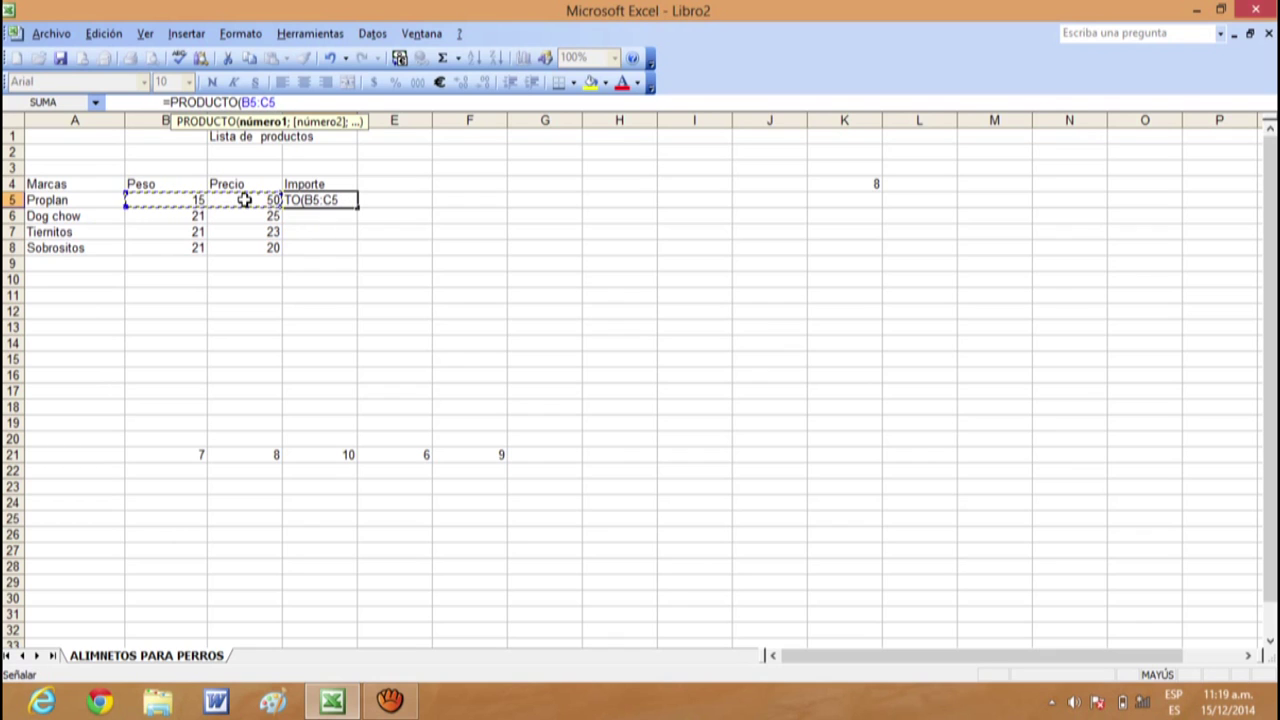
key(Return)
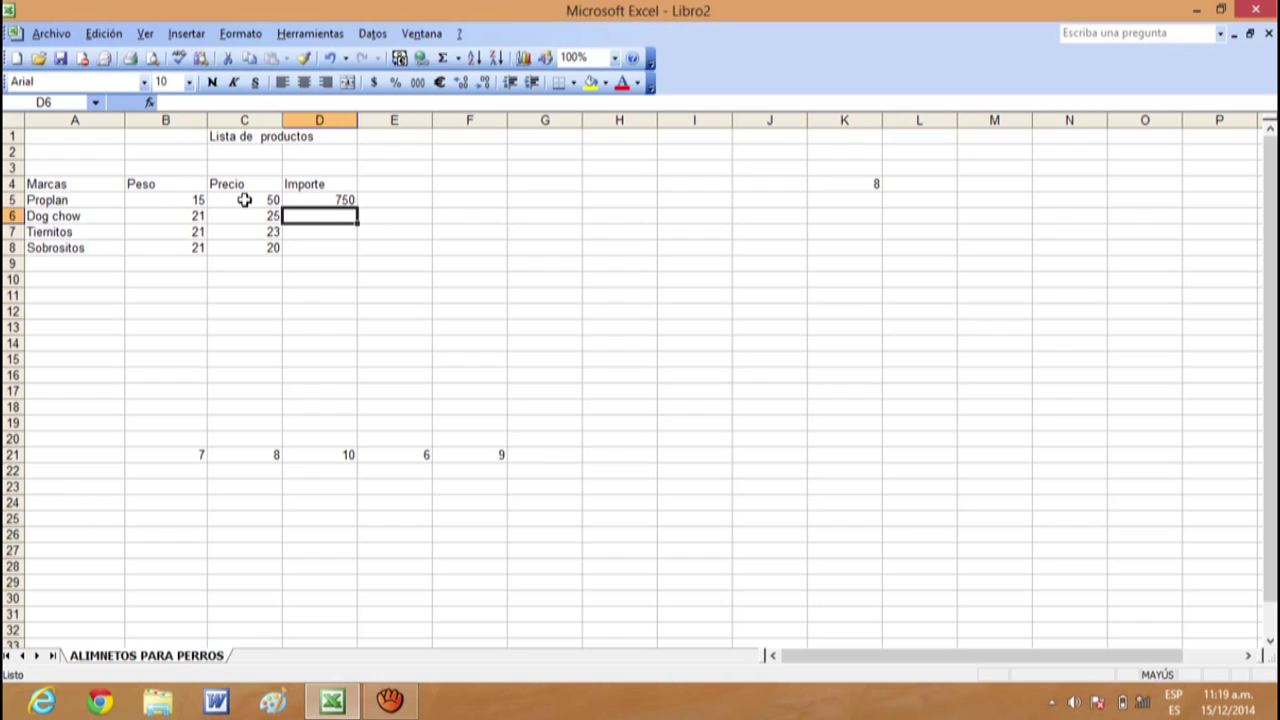
Step: Set Proplan's Peso and Precio both to 5 and check D5's recalculated product
click(193, 200)
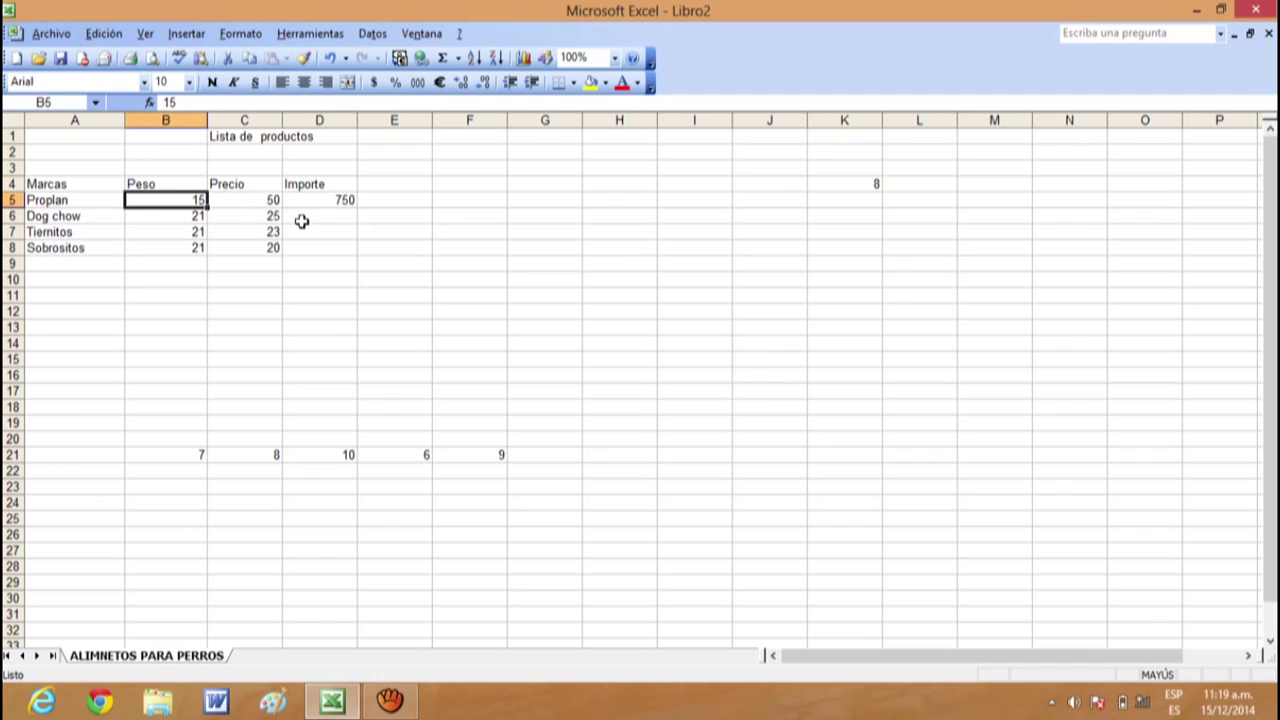
text(5)
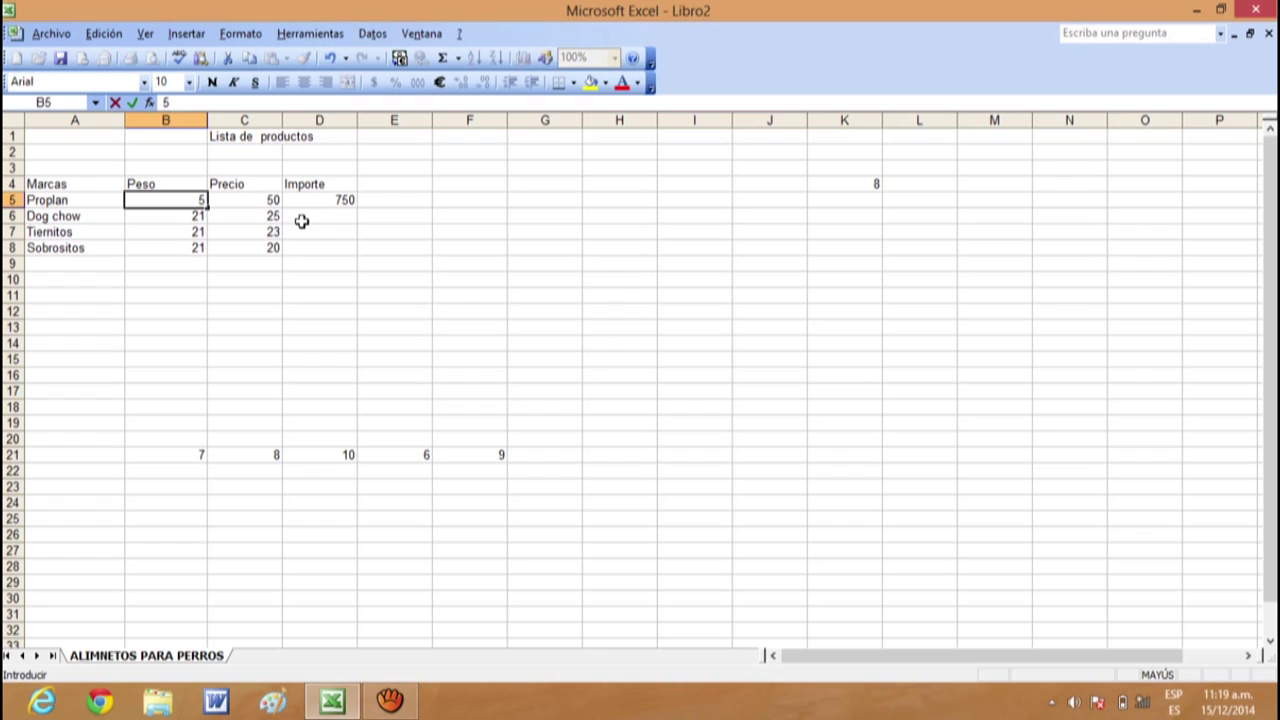
click(270, 201)
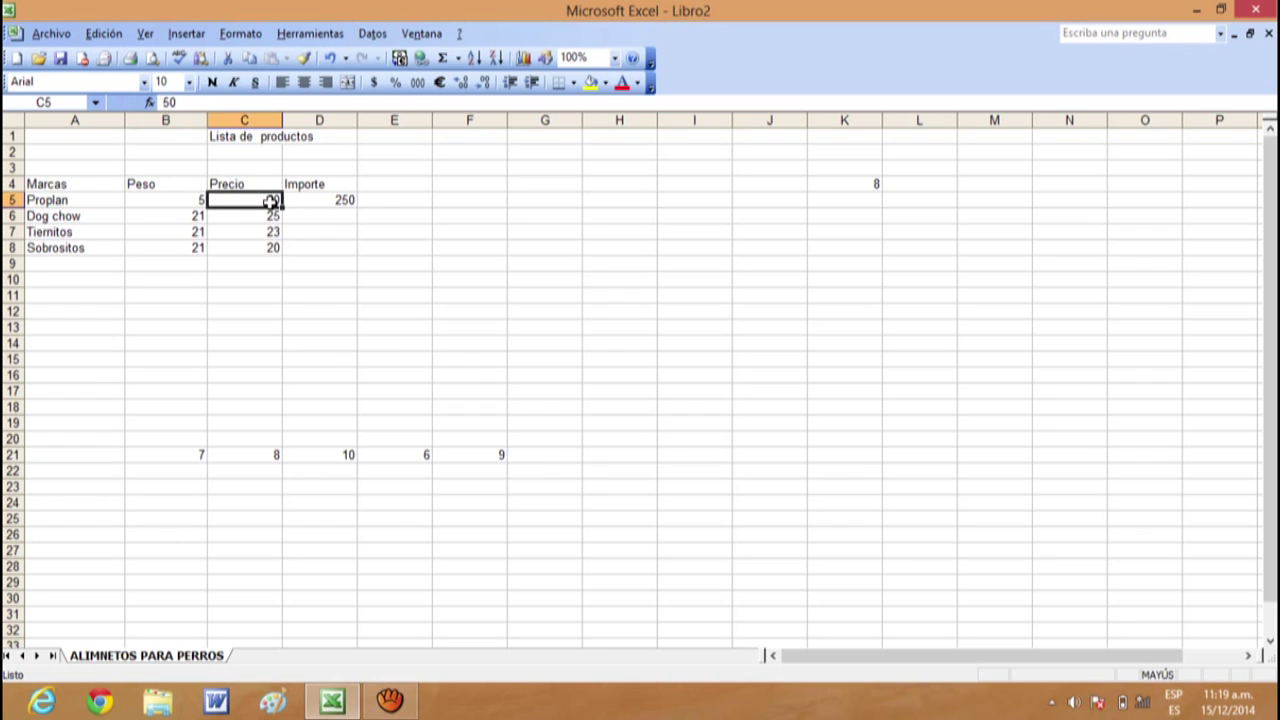
text(5)
key(Return)
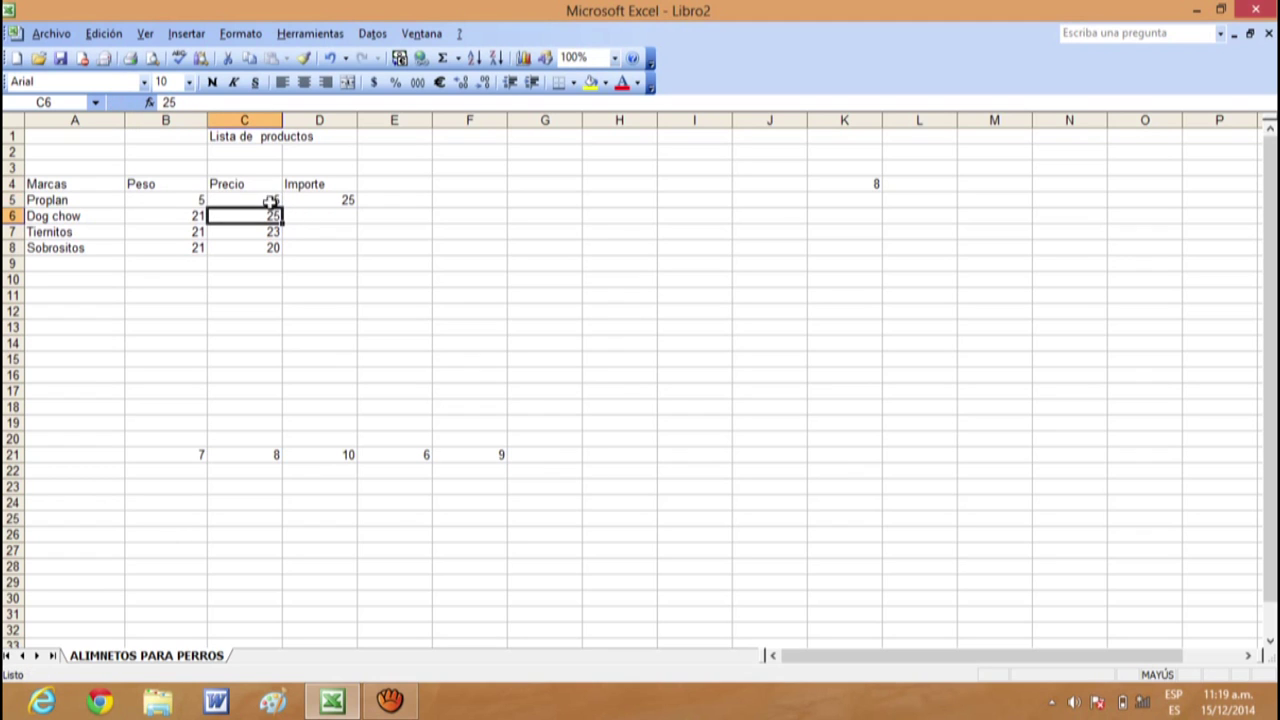
click(346, 199)
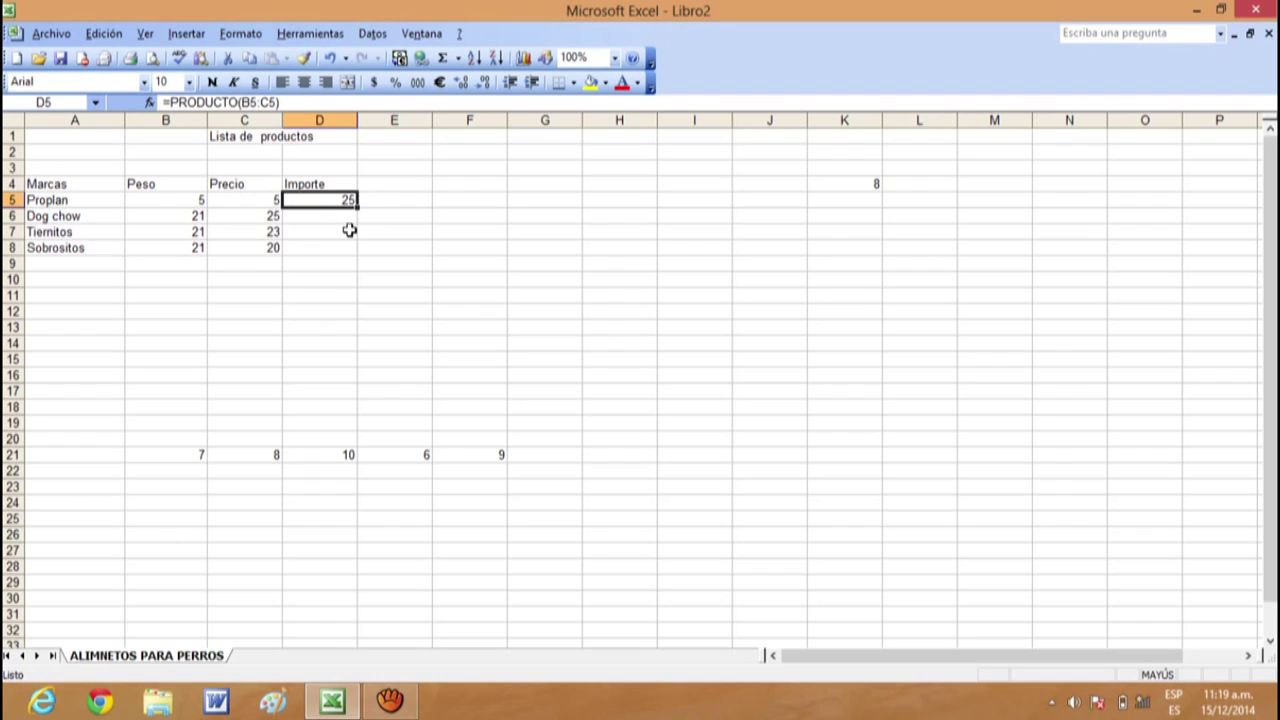
Step: Change Proplan's Peso to 15 and Precio to 40, then review B5, C5 and D5's 600
click(194, 201)
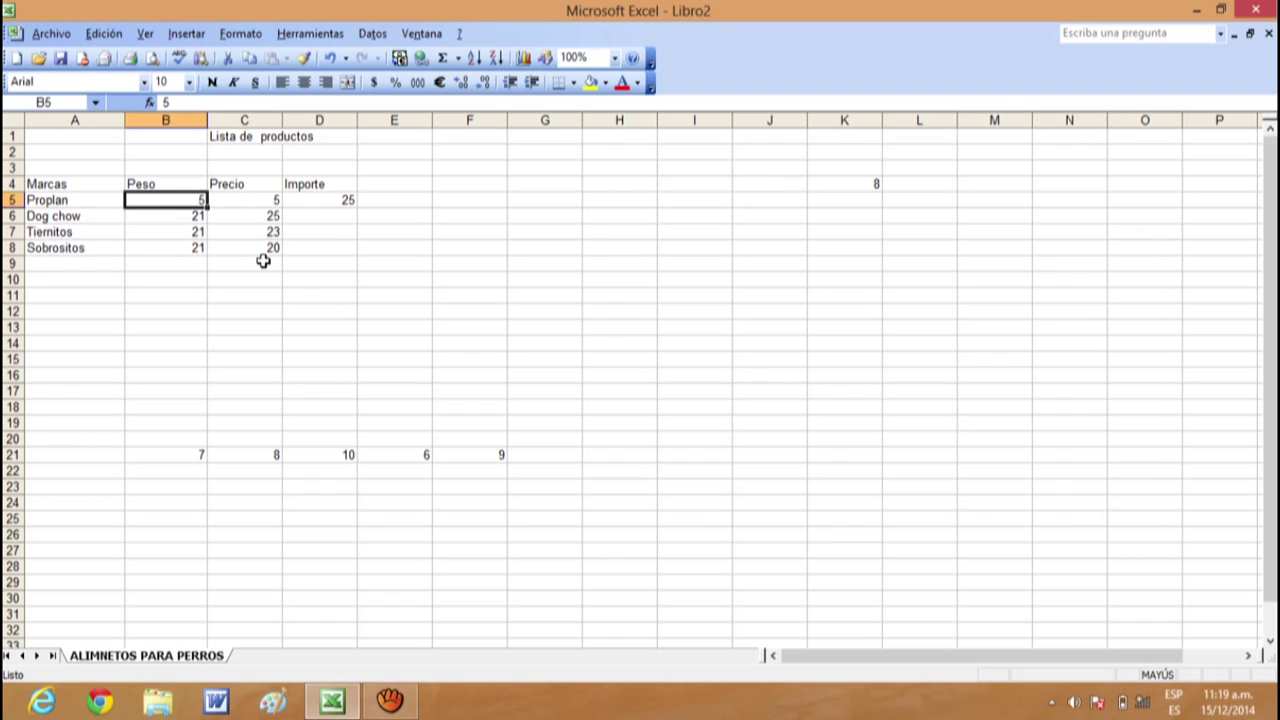
text(1)
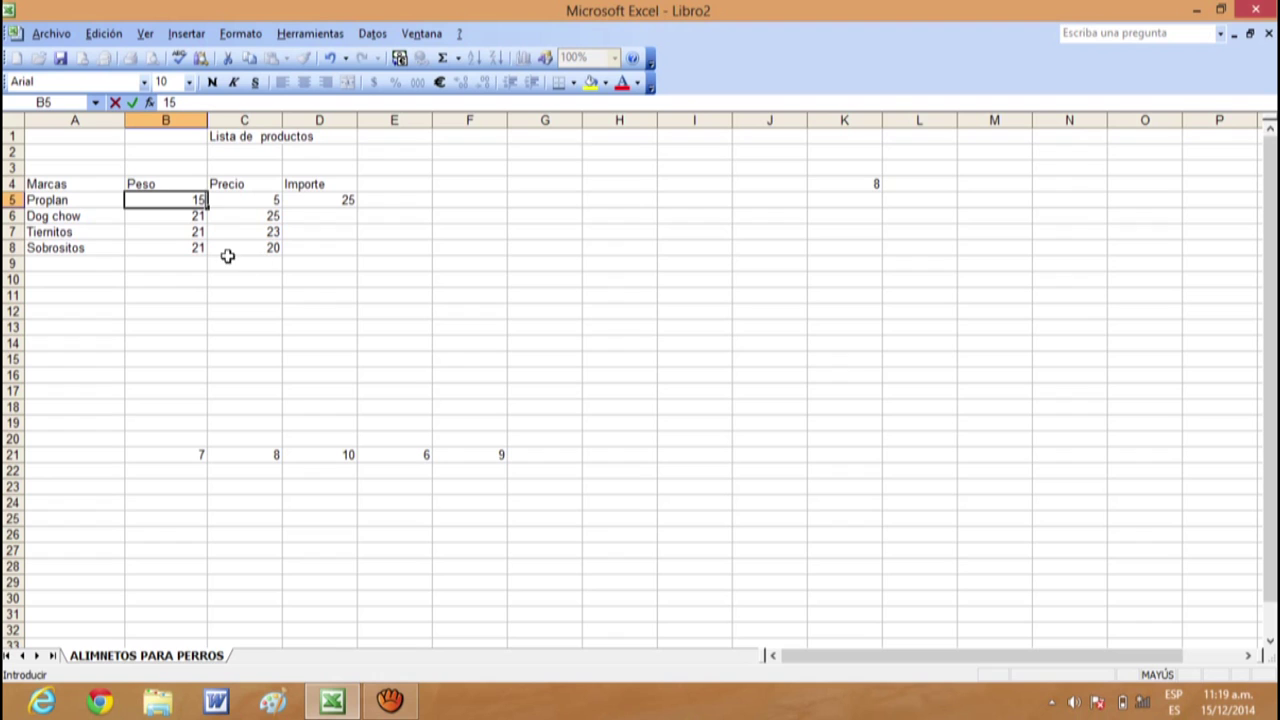
click(234, 201)
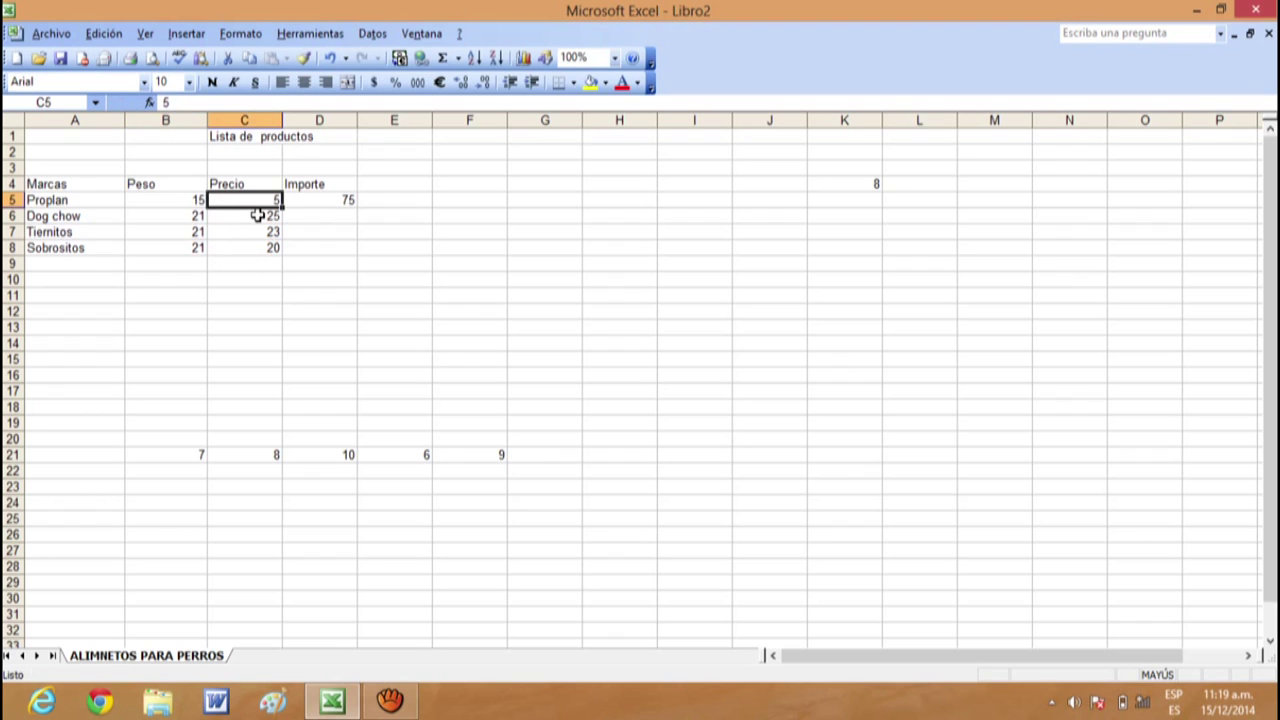
text(40)
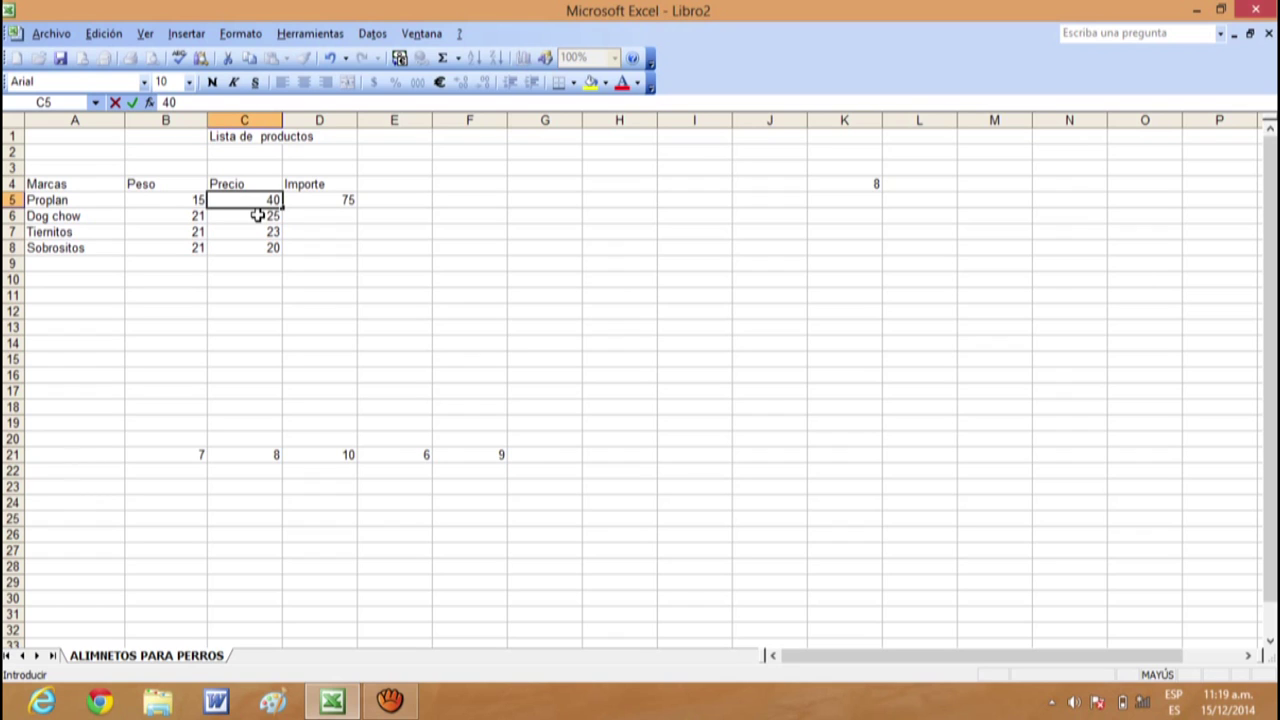
click(257, 215)
click(394, 263)
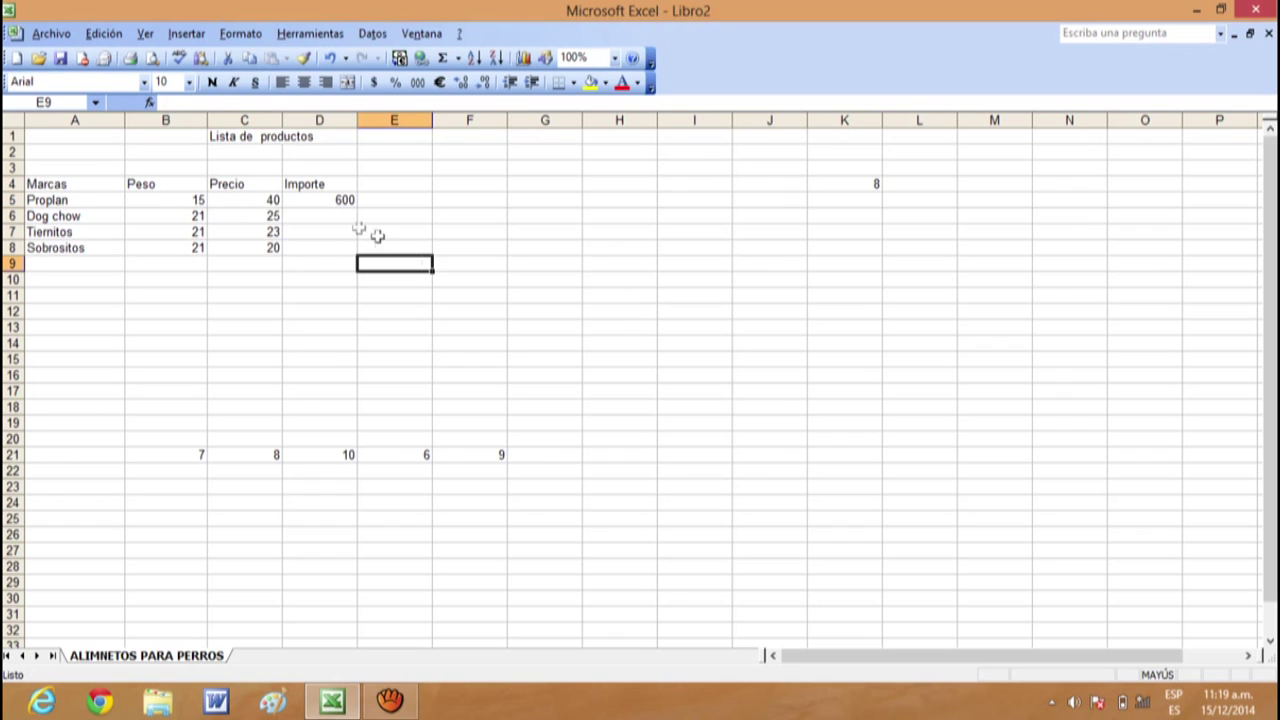
click(330, 202)
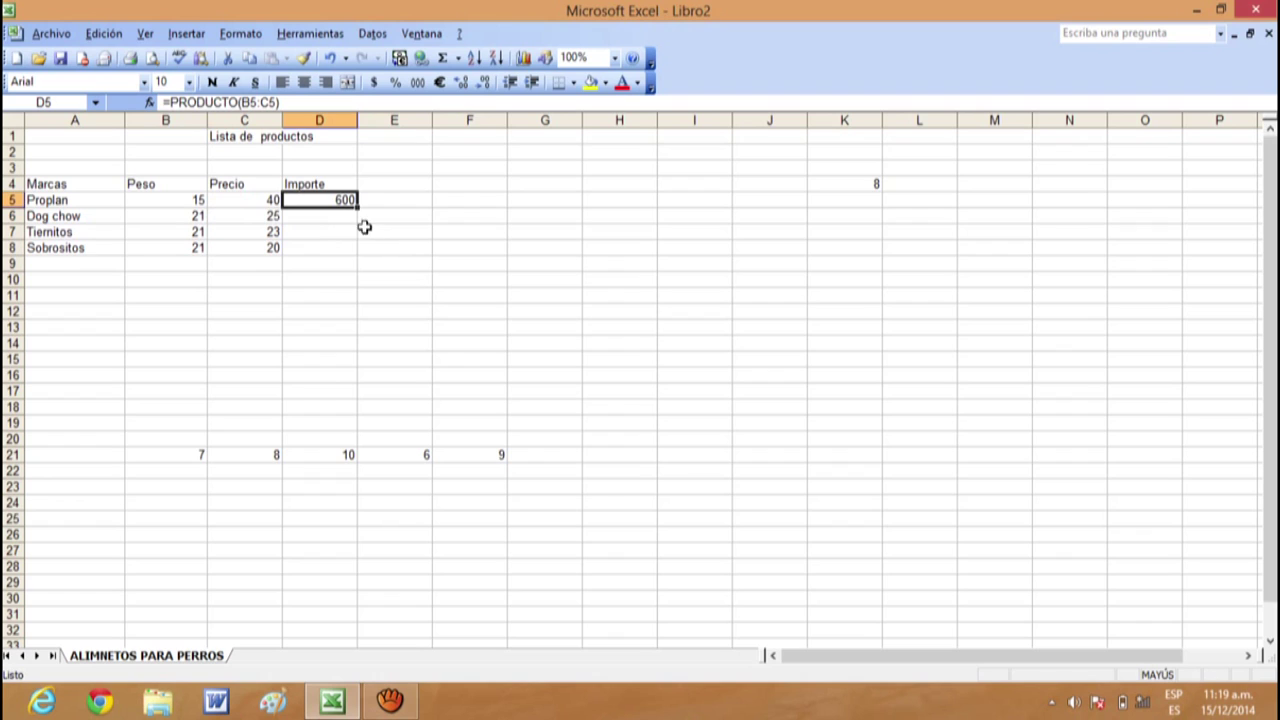
click(174, 200)
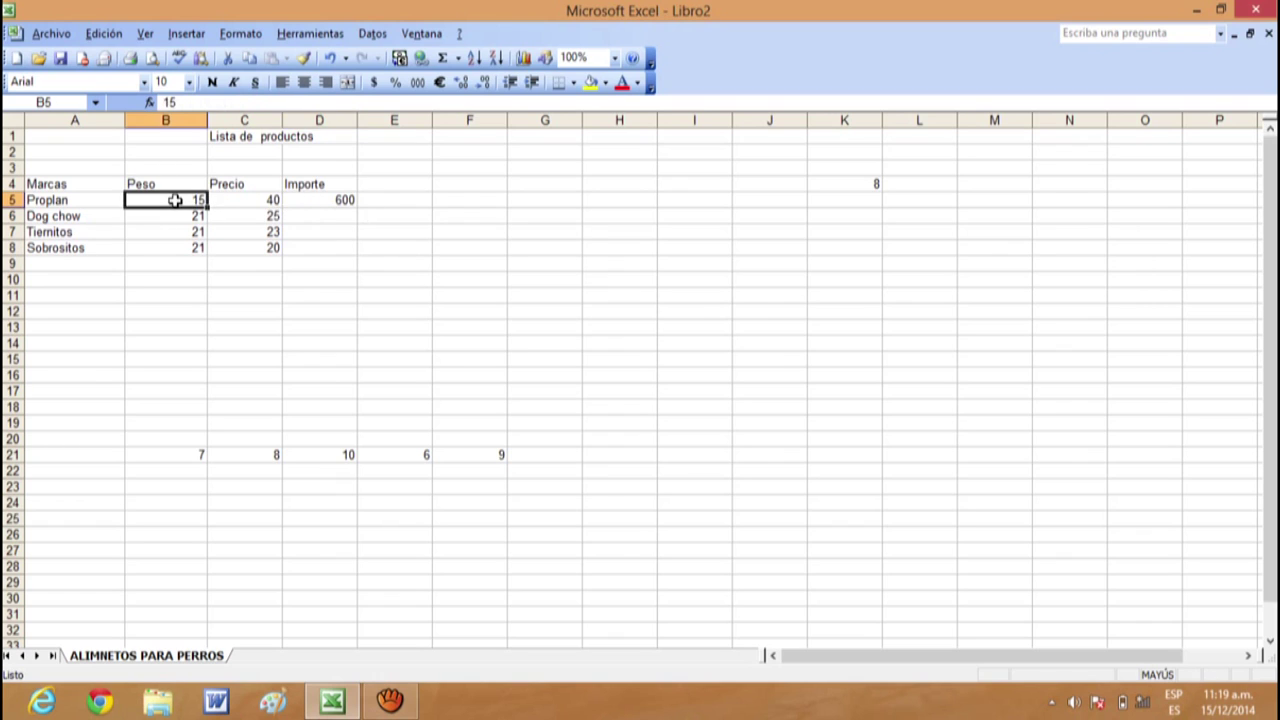
click(250, 201)
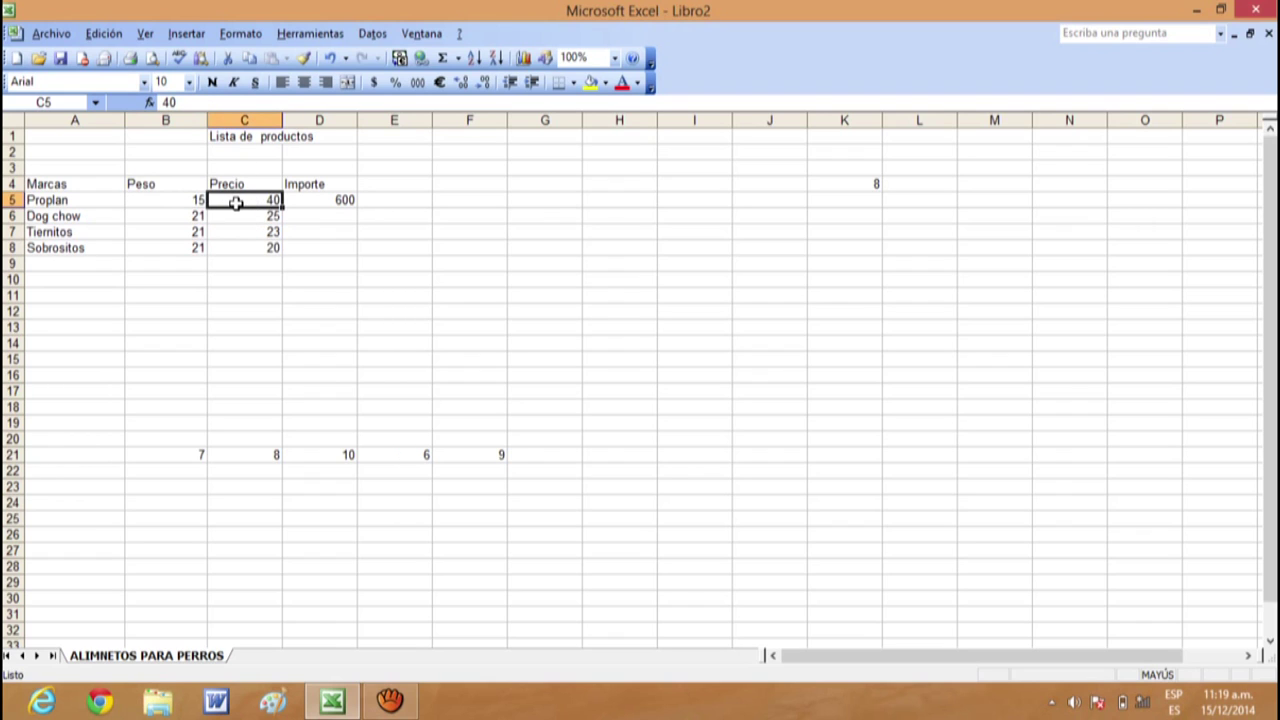
click(330, 201)
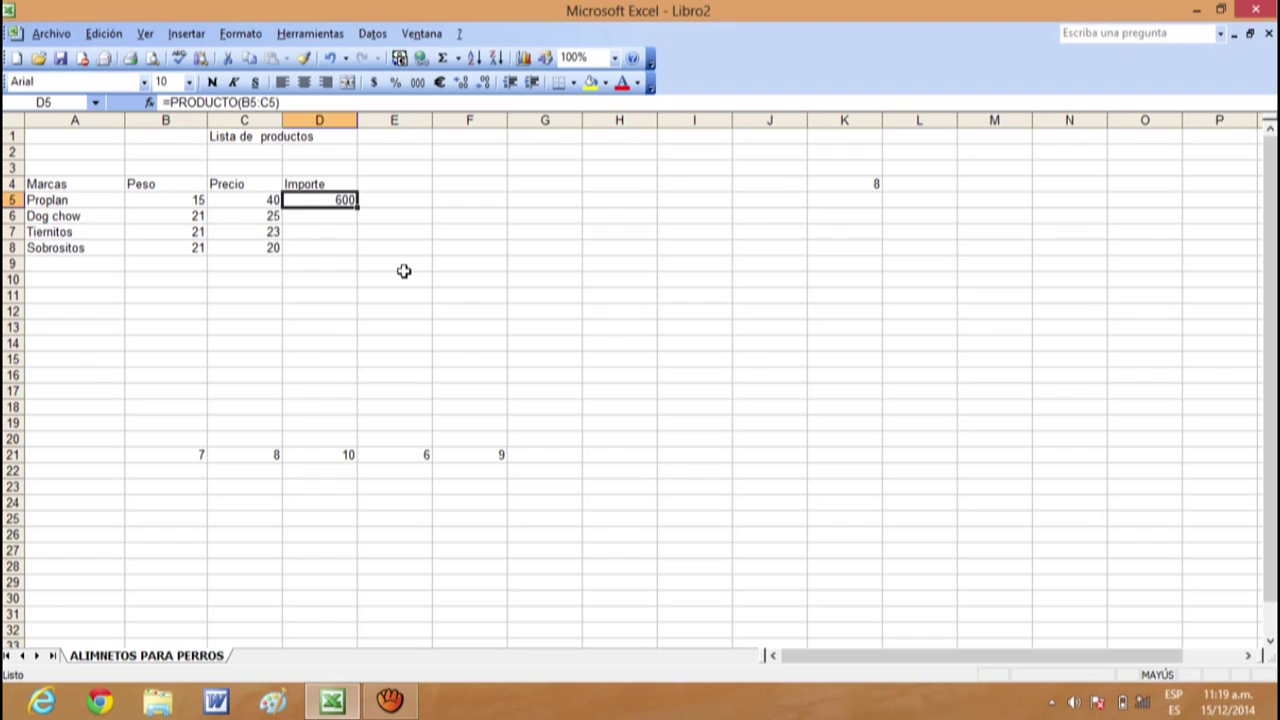
Step: Fill D5's PRODUCTO formula down to D8, check results 525, 483 and 420, then select D5:D9
drag(355, 206, 352, 250)
click(446, 248)
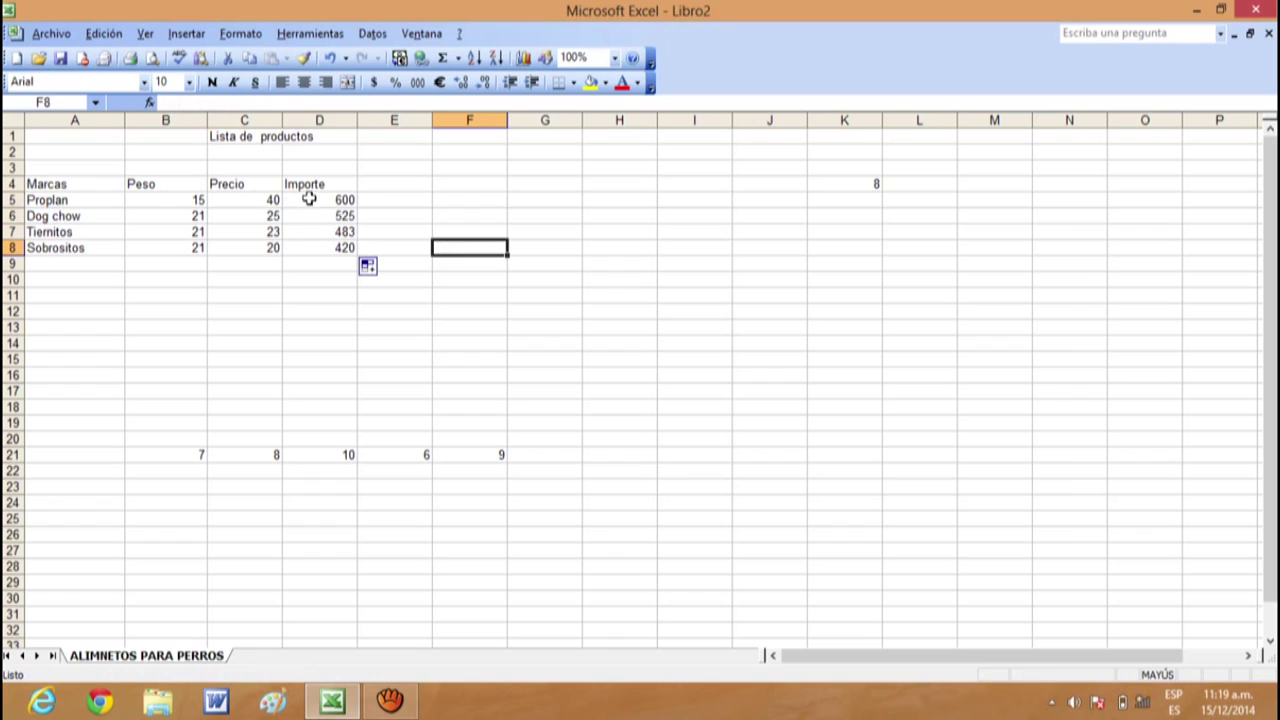
click(176, 217)
click(246, 216)
click(177, 231)
click(236, 231)
click(177, 247)
click(245, 244)
click(300, 245)
click(457, 238)
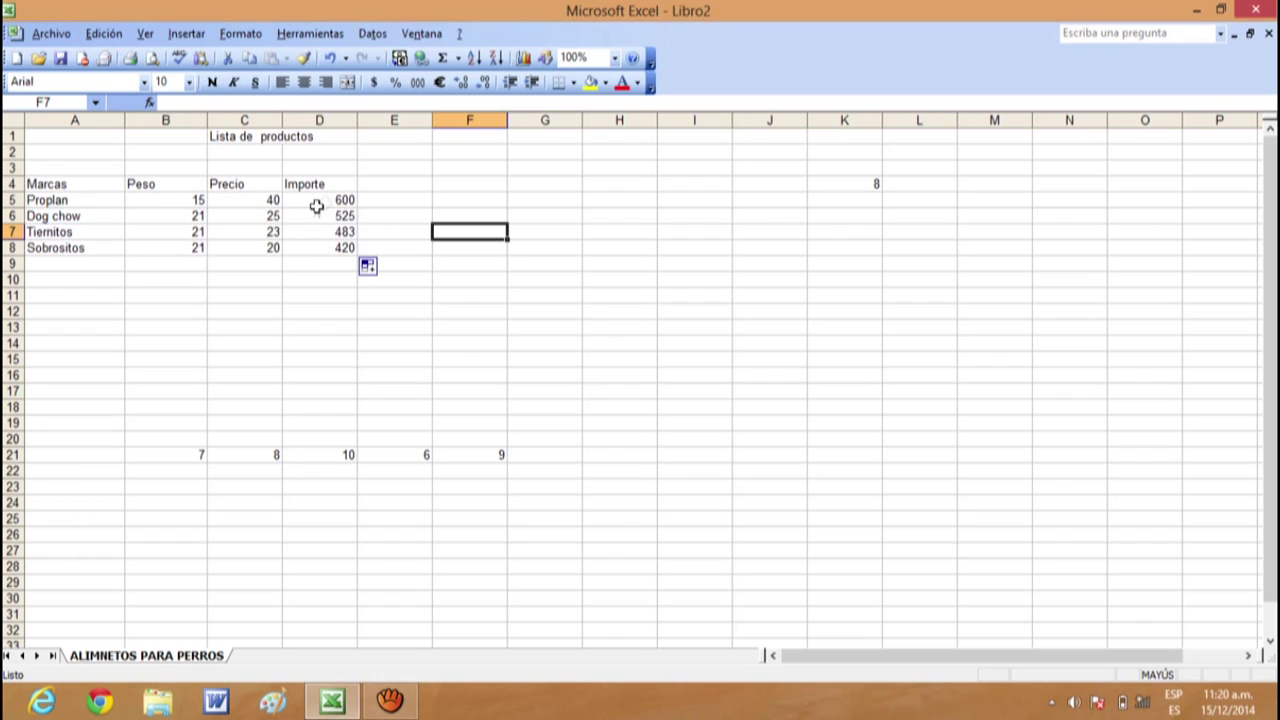
drag(343, 198, 345, 256)
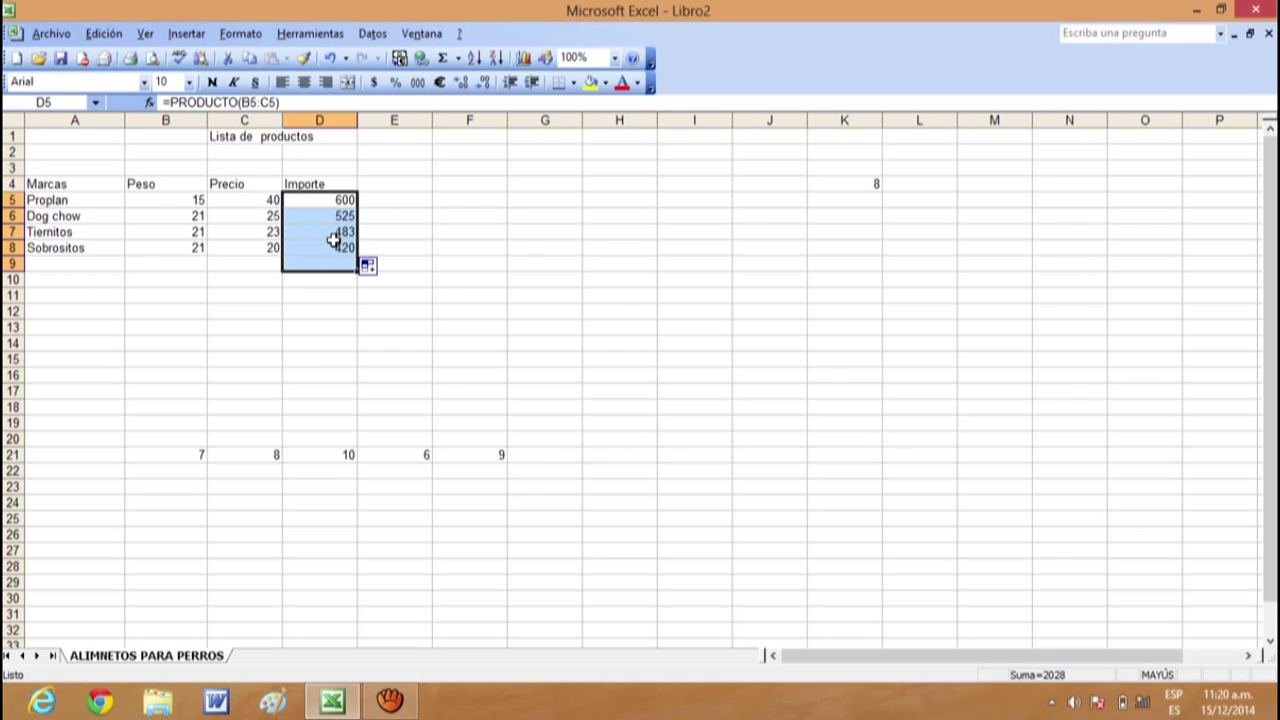
right_click(333, 240)
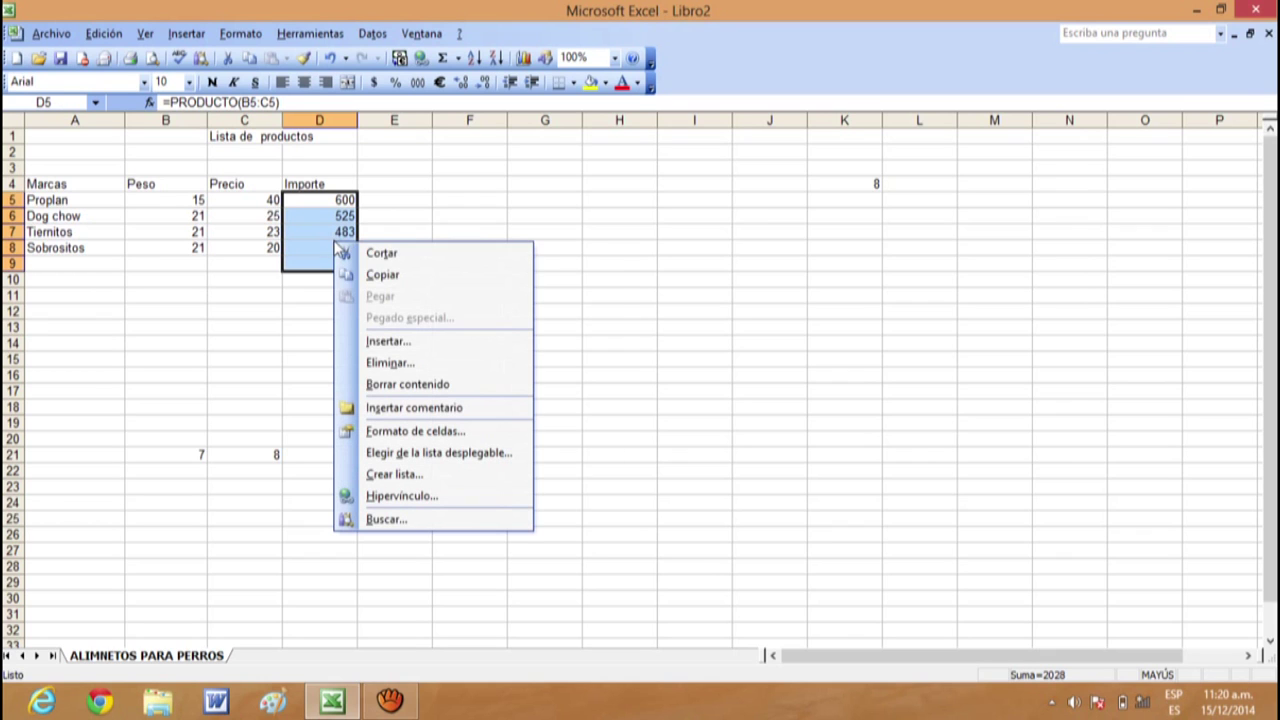
Step: Clear the contents of the selected Importe cells D5:D9
click(404, 385)
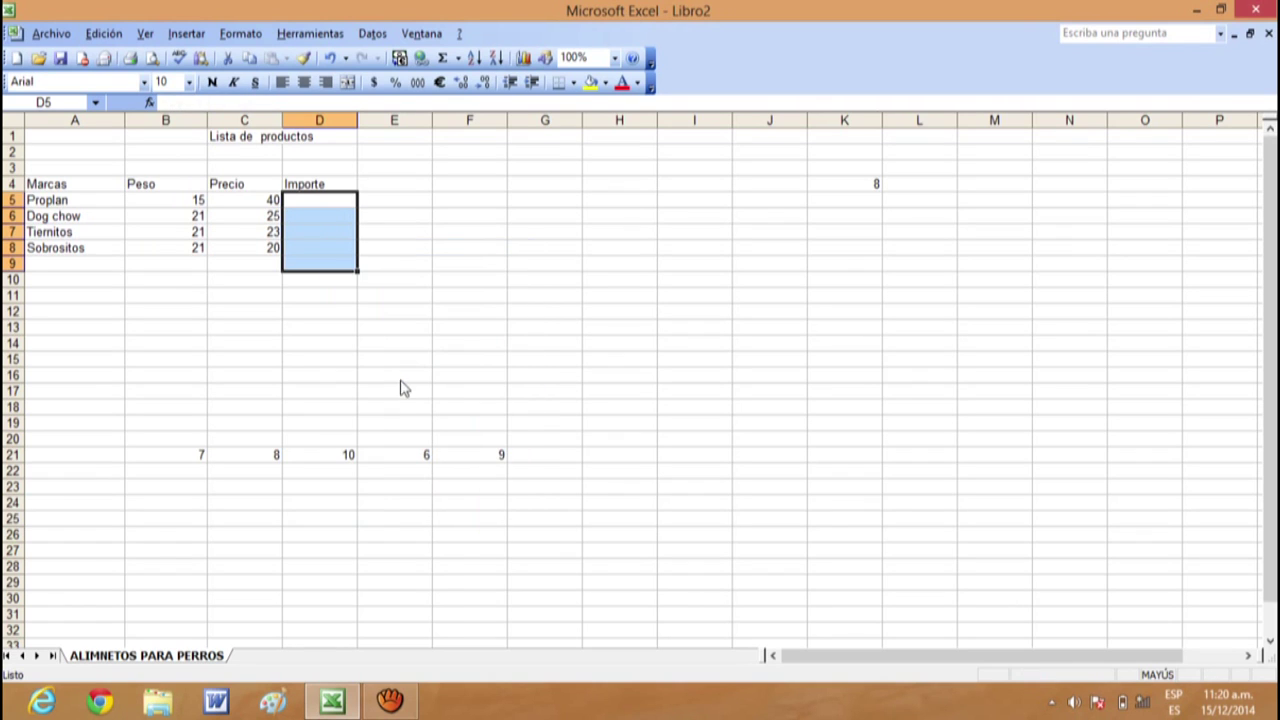
click(417, 215)
click(323, 203)
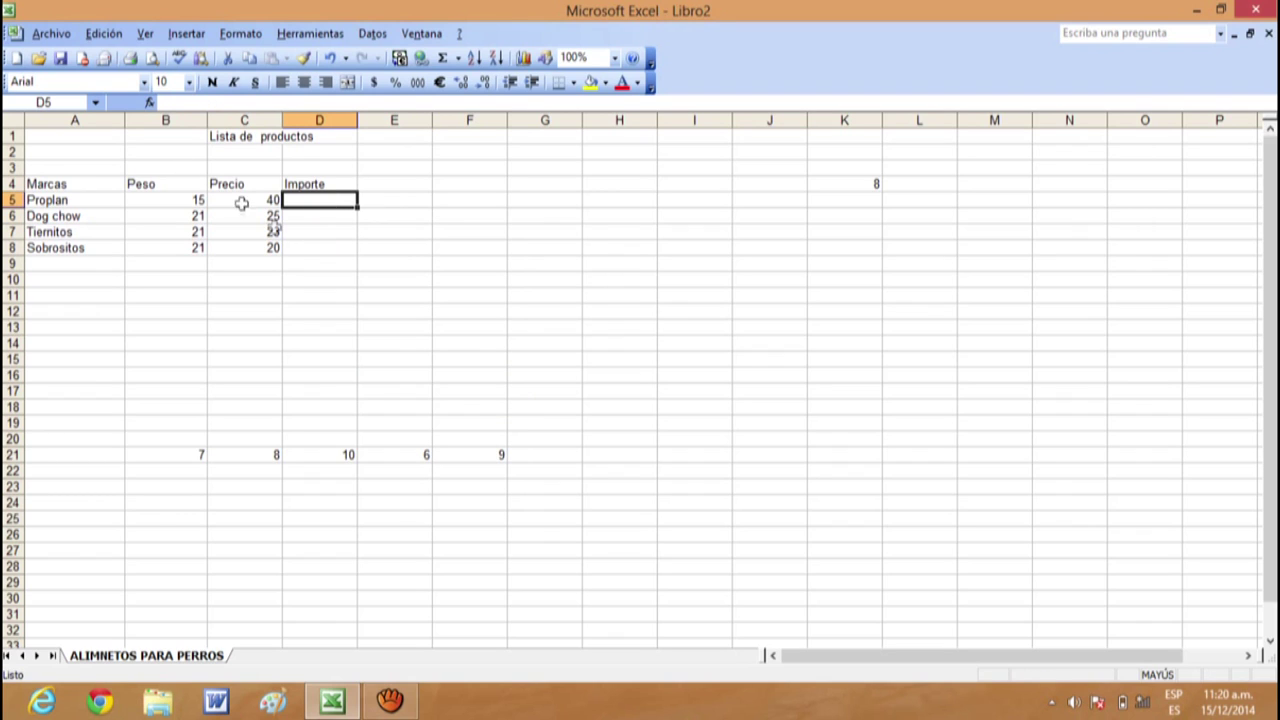
Step: Change Proplan's Peso in B5 to read '15 Kg'
click(145, 203)
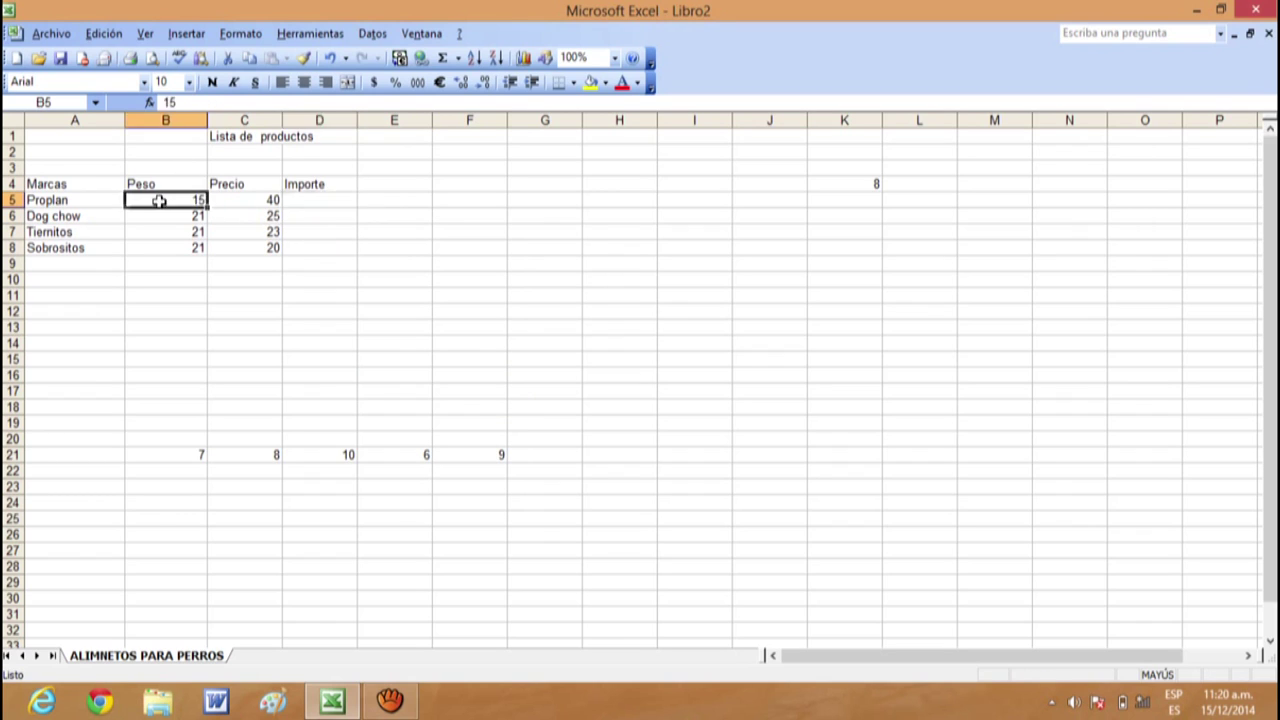
click(200, 103)
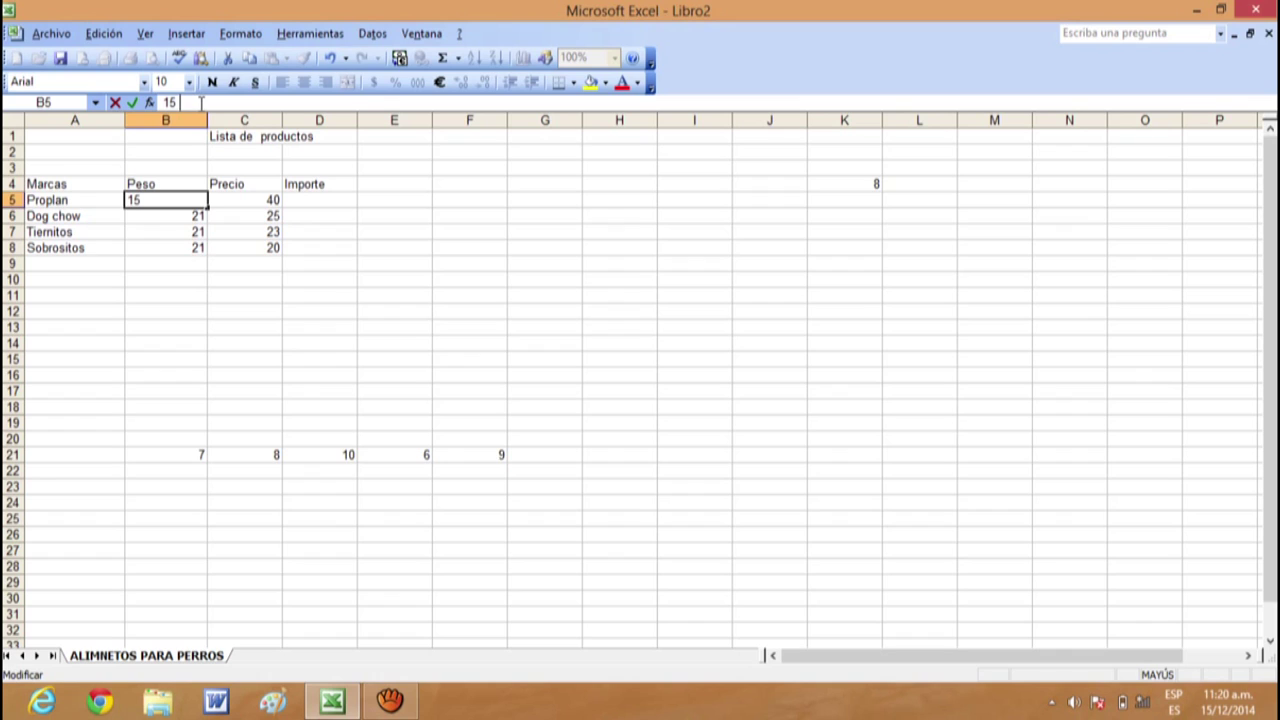
text(K)
key(Caps_Lock)
text(g)
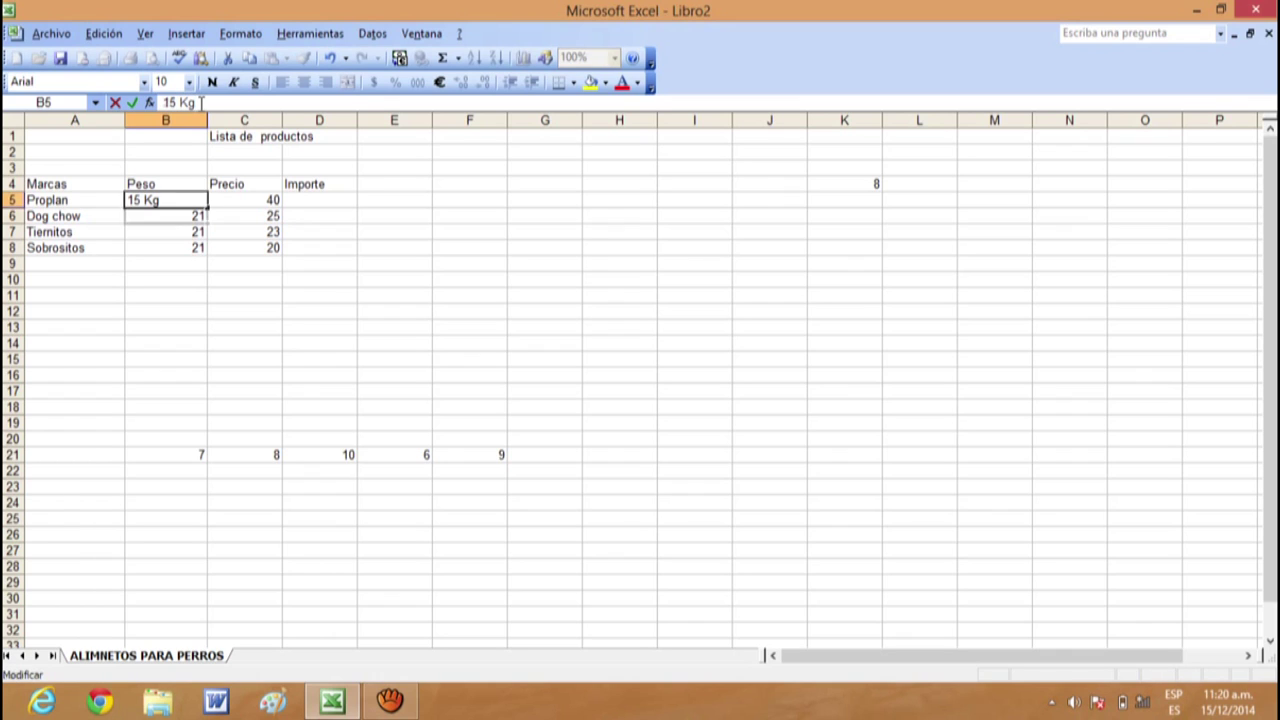
key(Return)
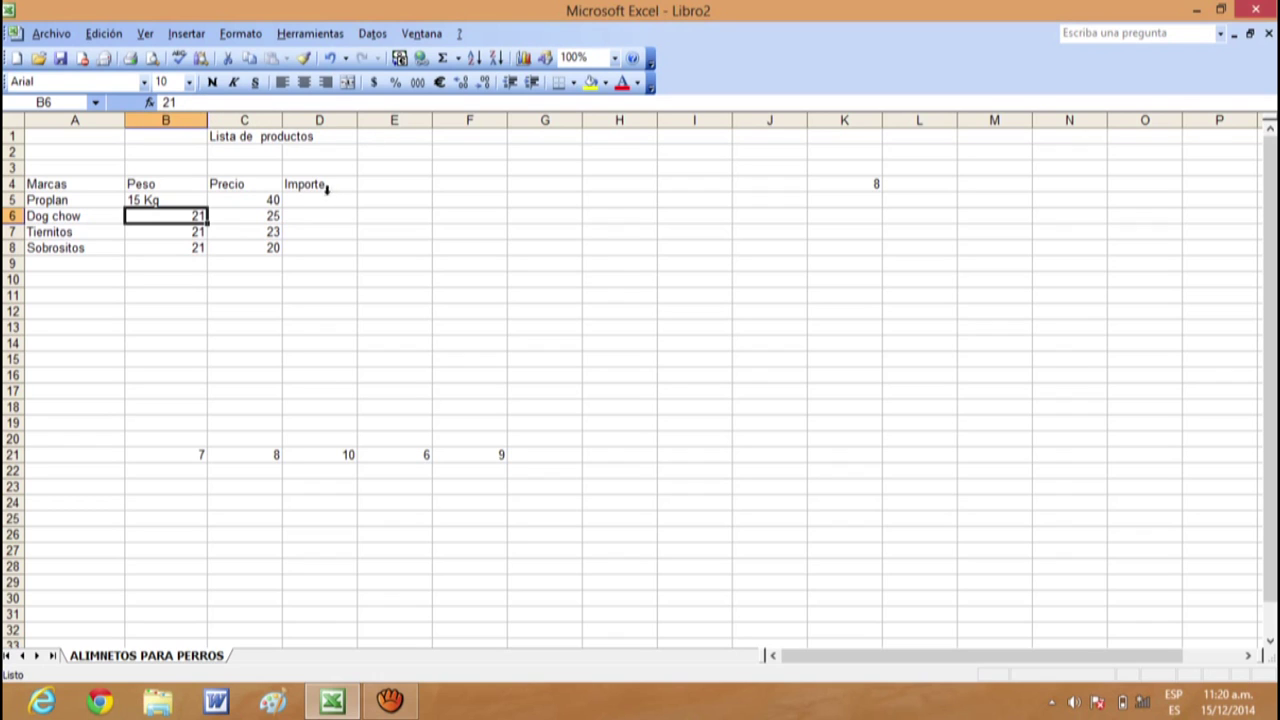
click(329, 201)
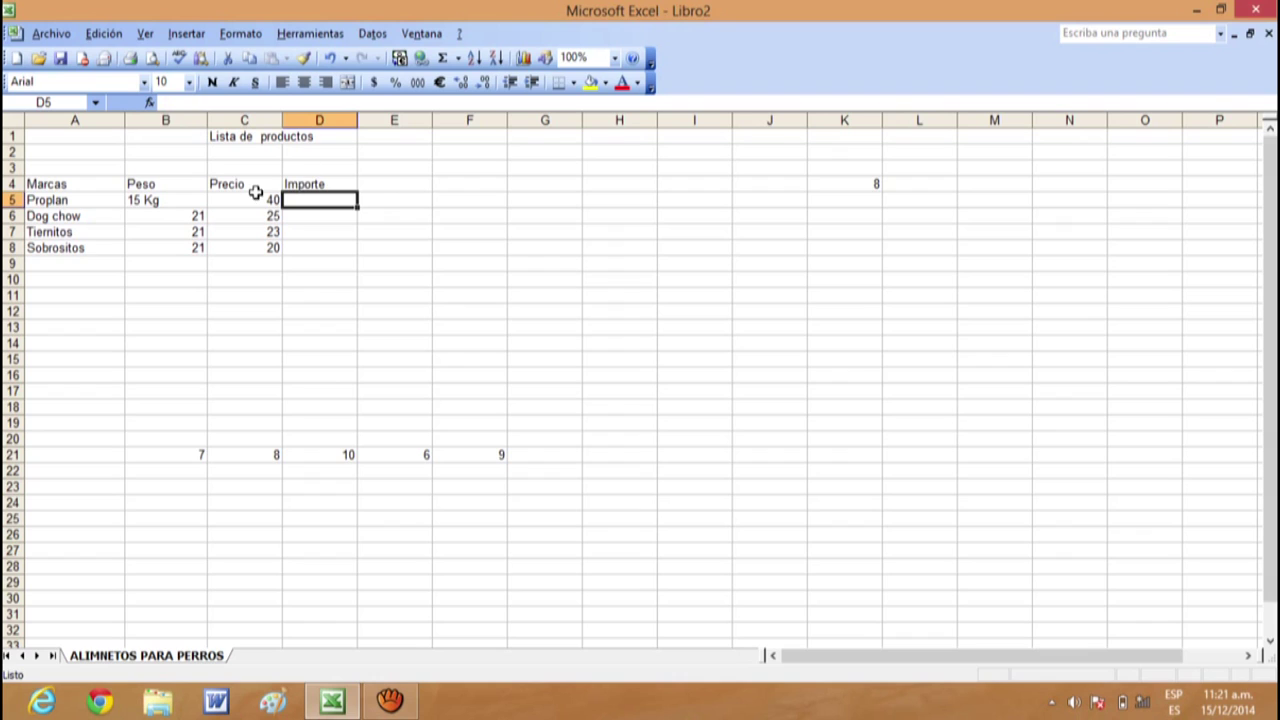
Step: Re-enter =producto(B5:C5) in D5, giving Proplan's Importe 40 with the text Peso
click(163, 102)
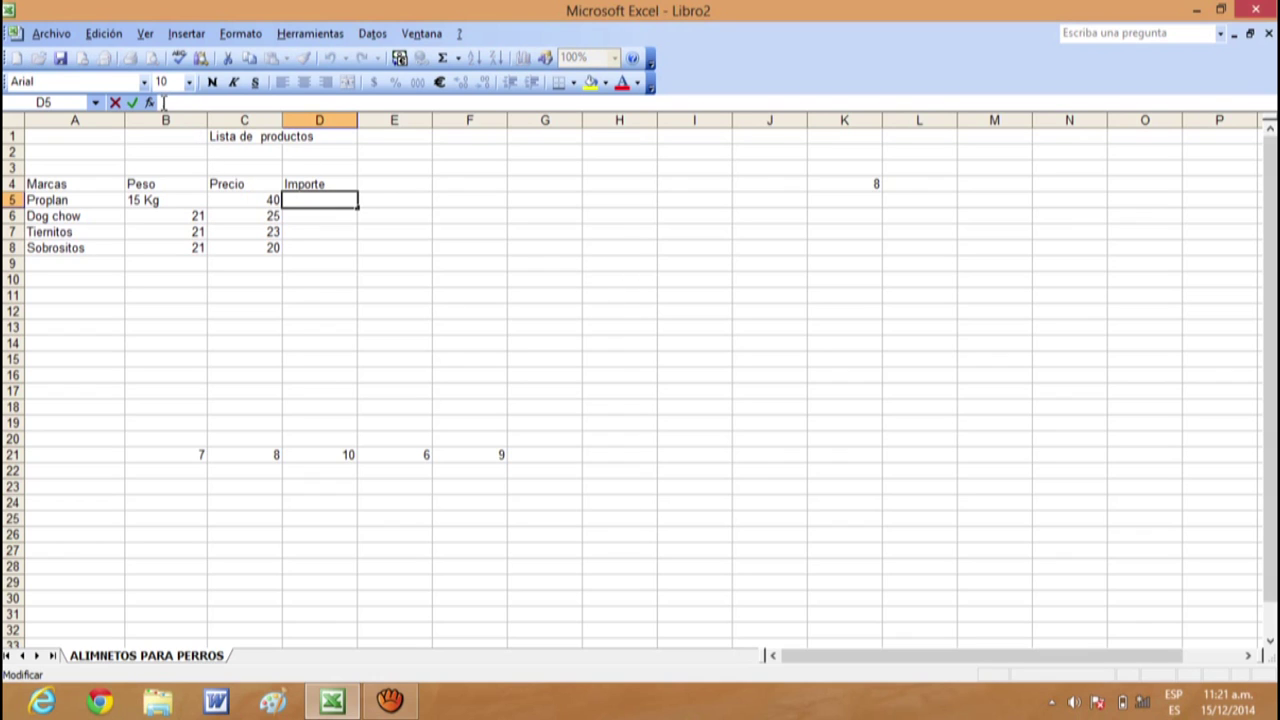
text(=)
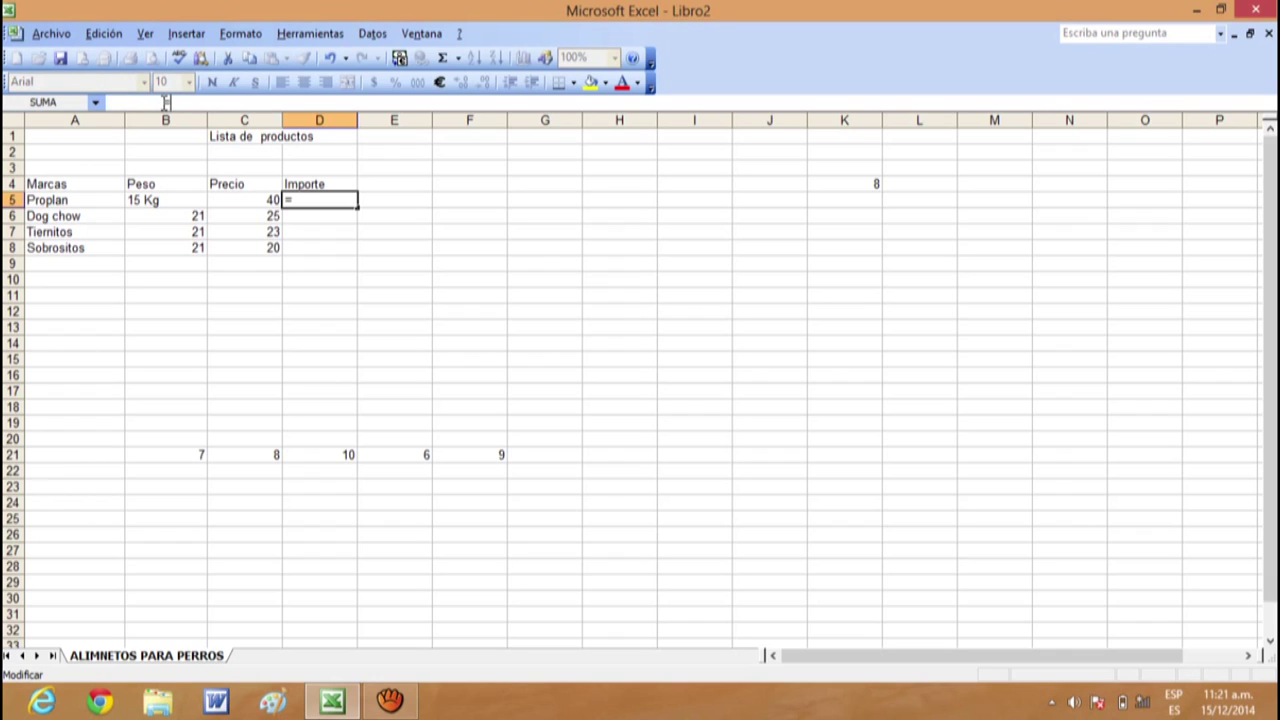
text(producto)
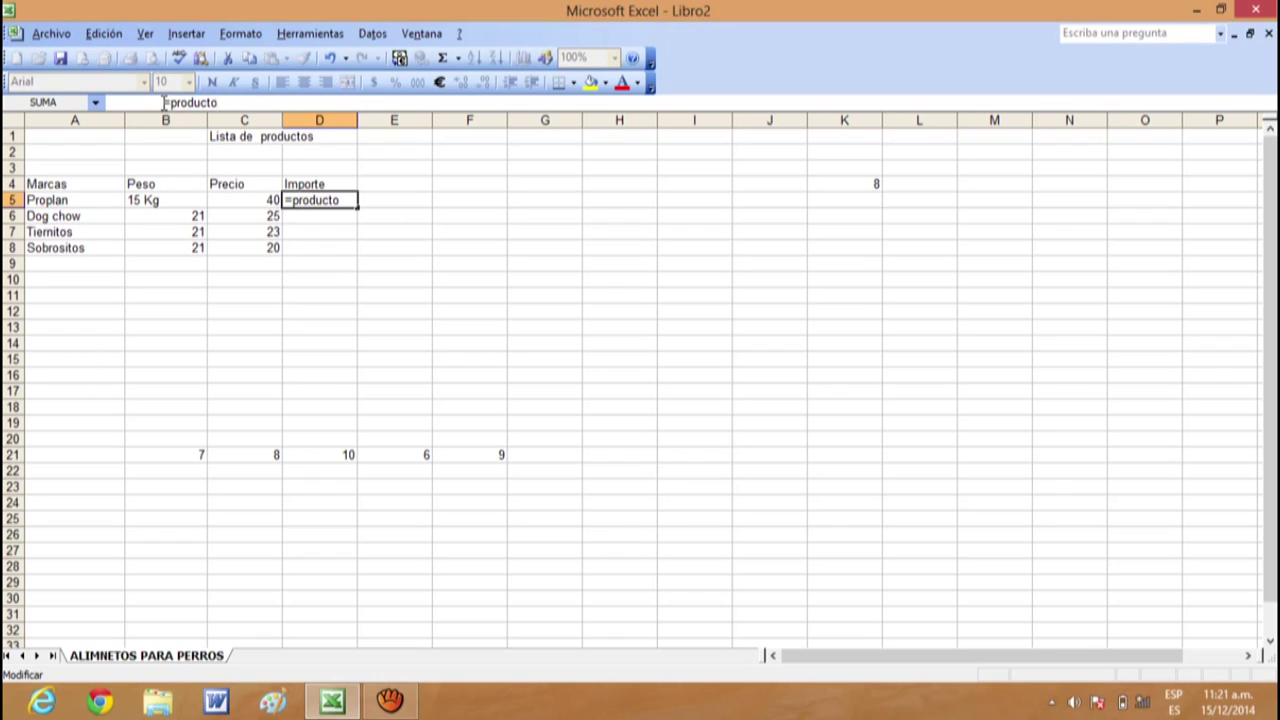
text(()
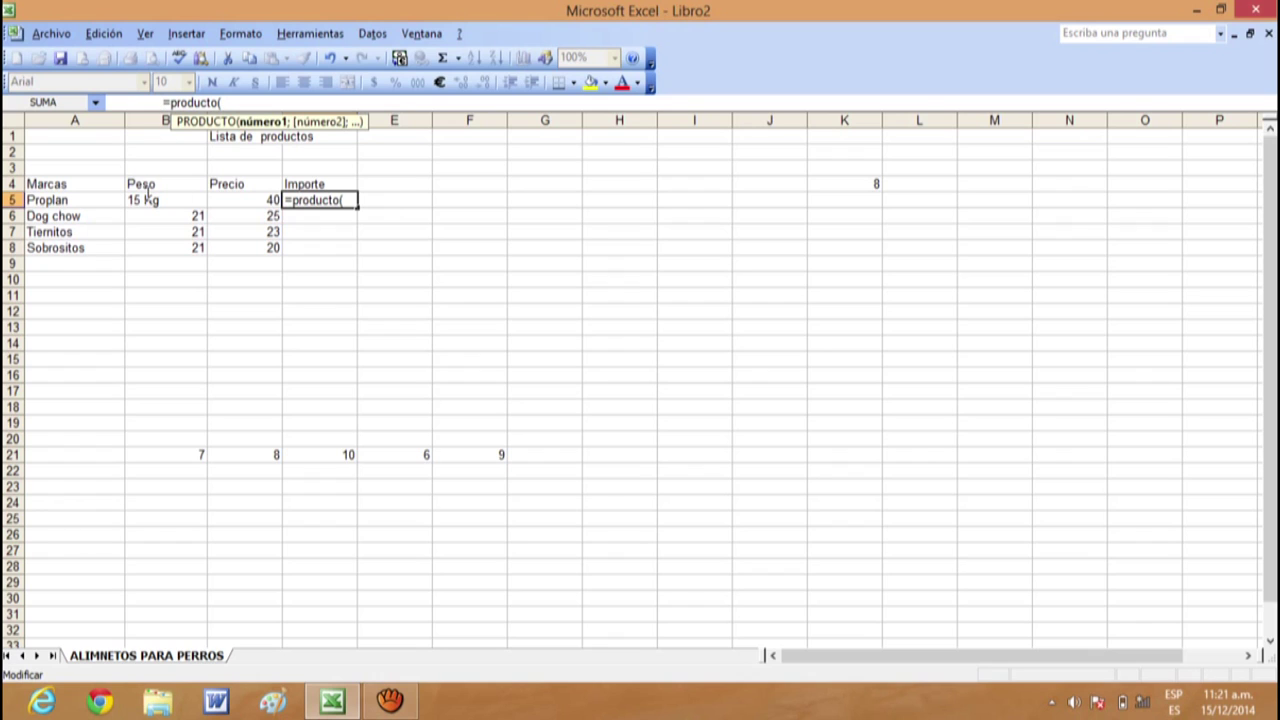
click(145, 198)
drag(168, 200, 272, 195)
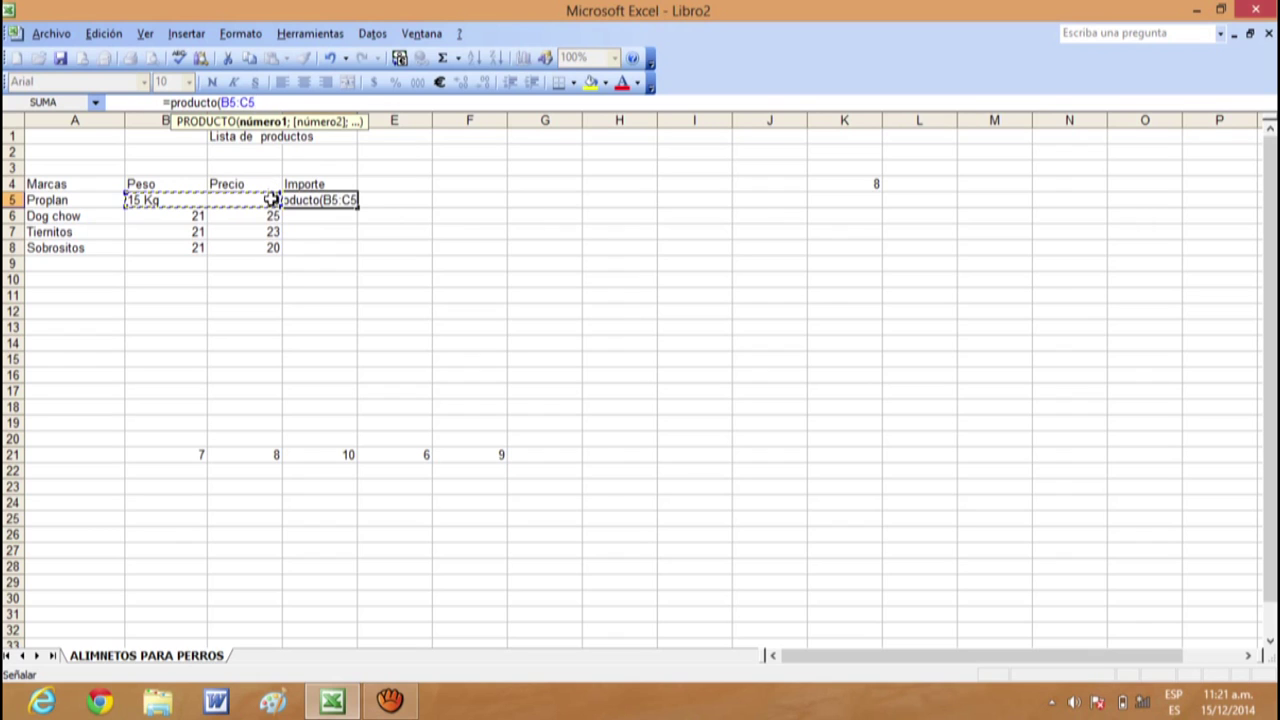
key(Return)
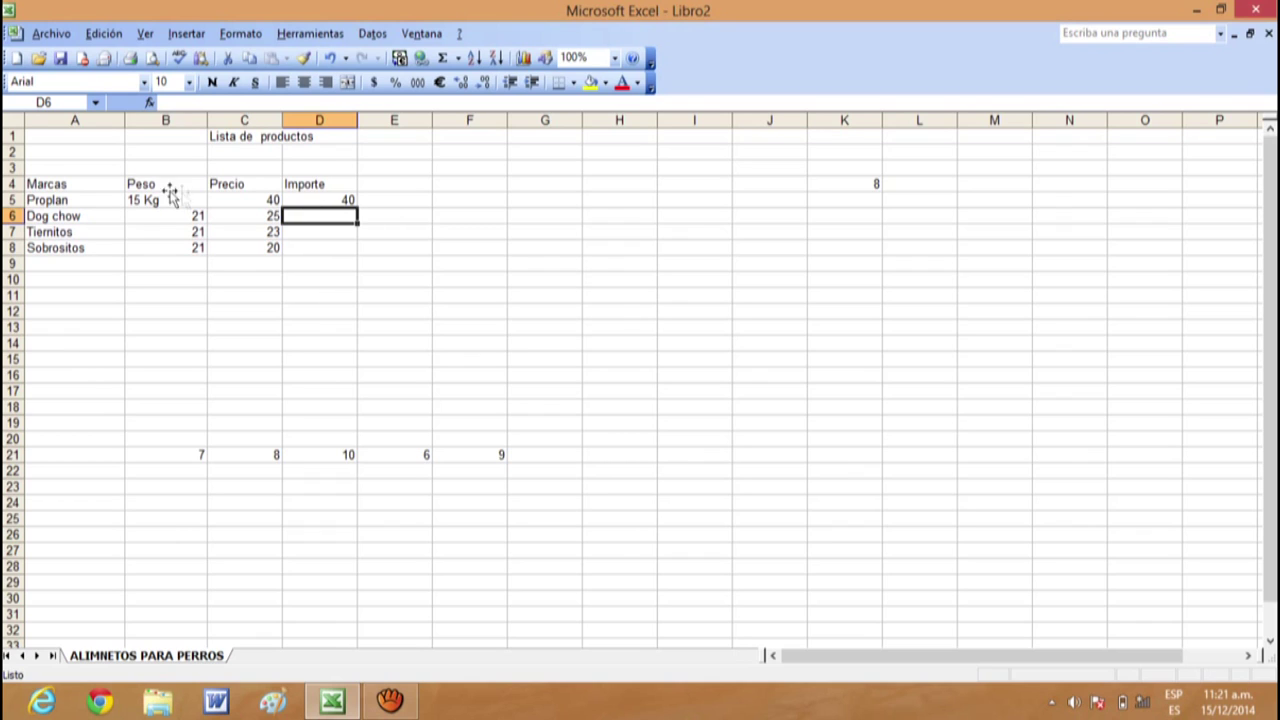
click(250, 202)
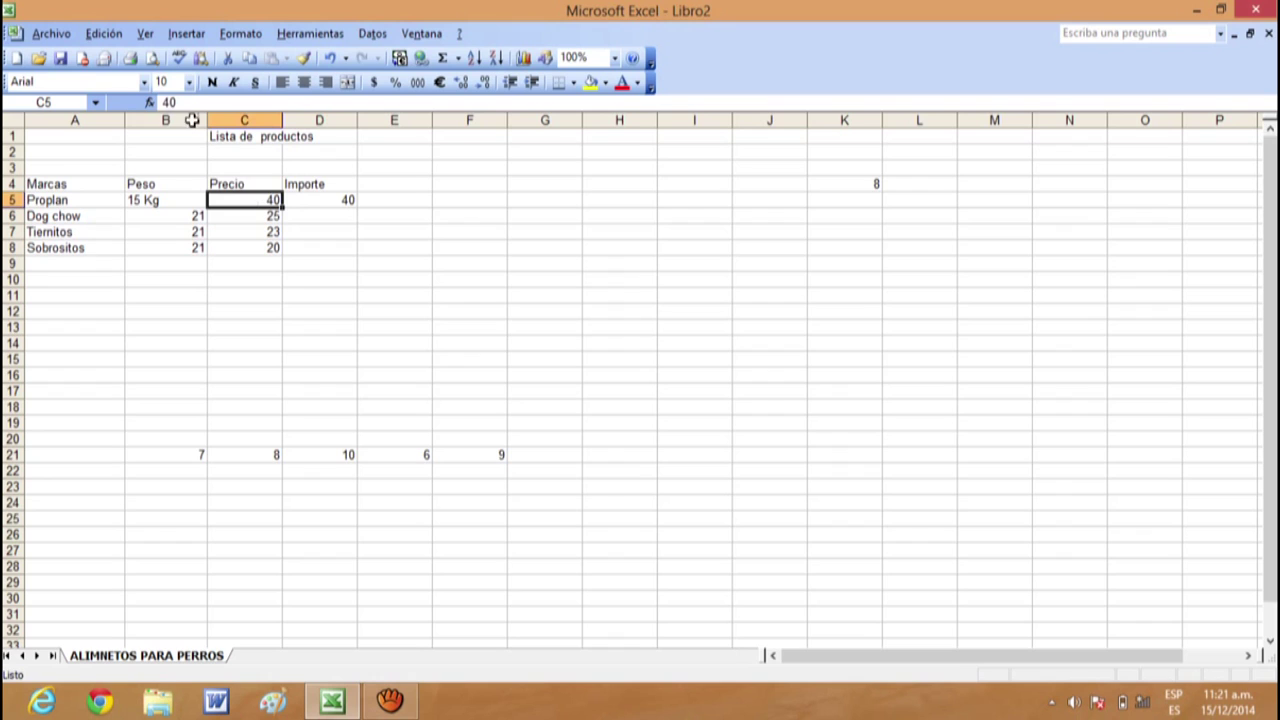
Step: Add a dollar sign to Proplan's price so C5 reads $ 40, then check D5's formula
click(165, 103)
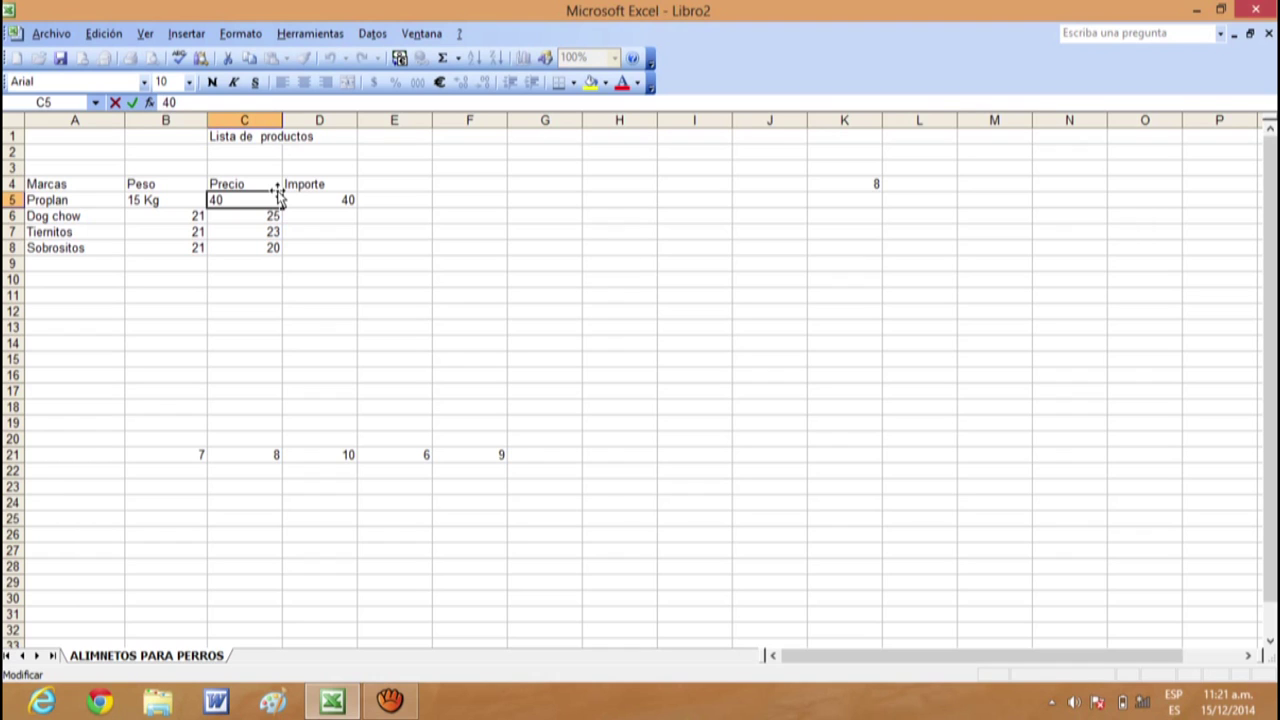
text($)
key(Return)
click(370, 258)
click(328, 206)
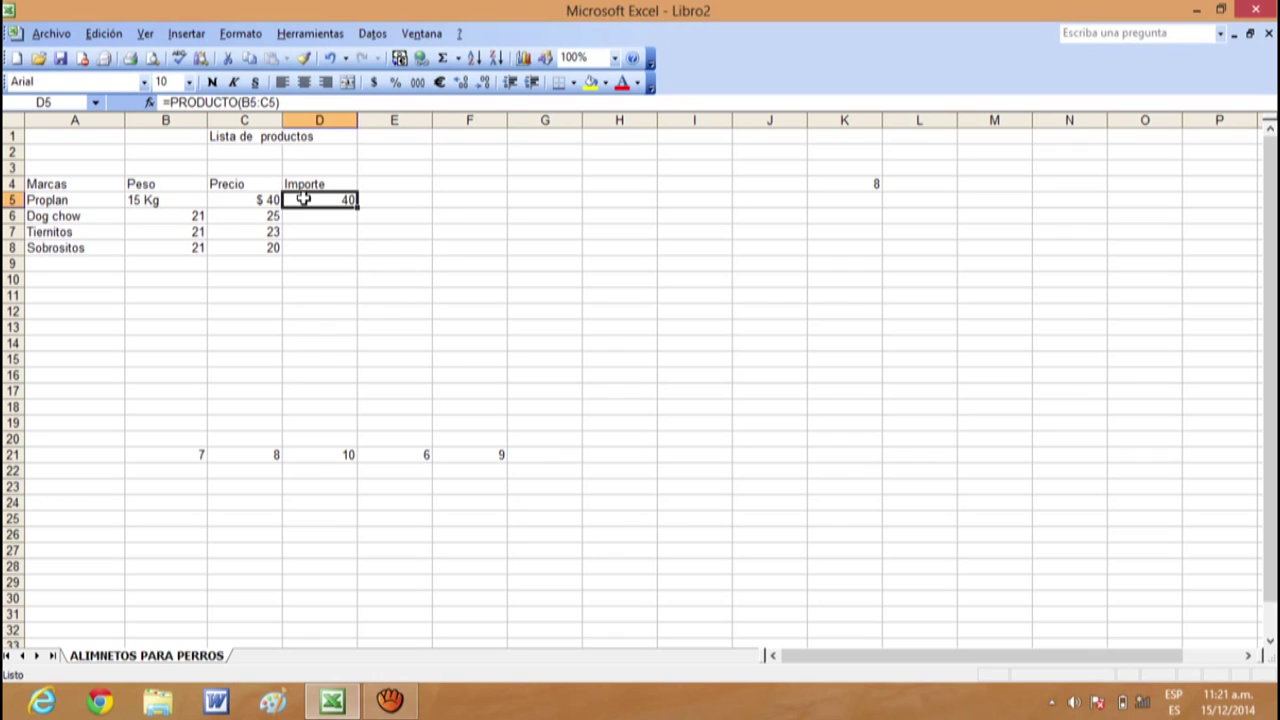
click(256, 201)
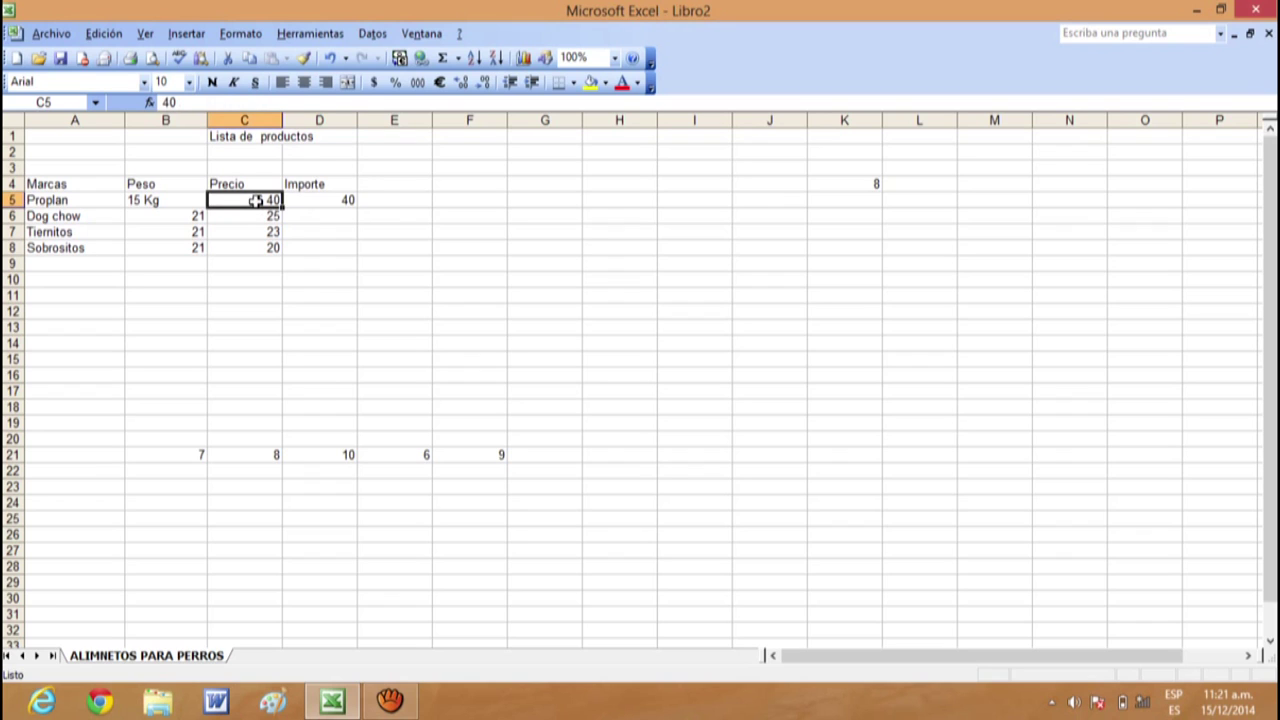
click(148, 200)
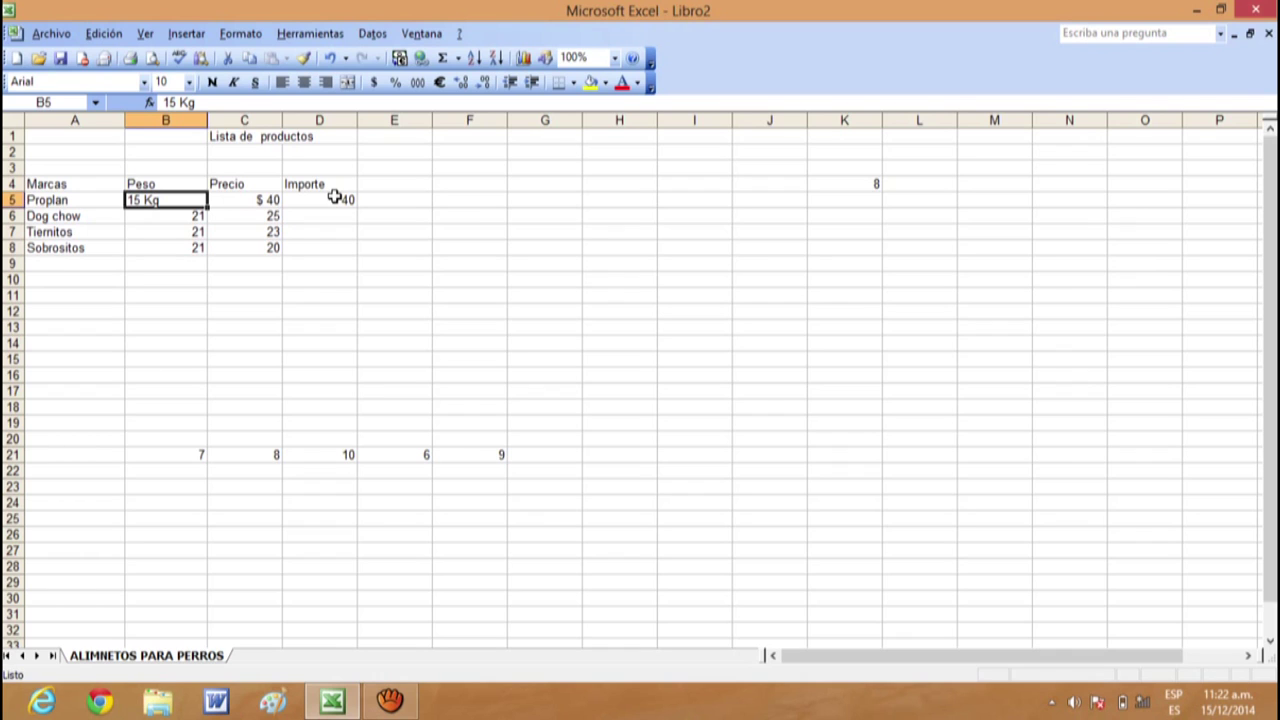
Step: Remove 'Kg' from Proplan's Peso so B5 holds the plain number 15
click(377, 293)
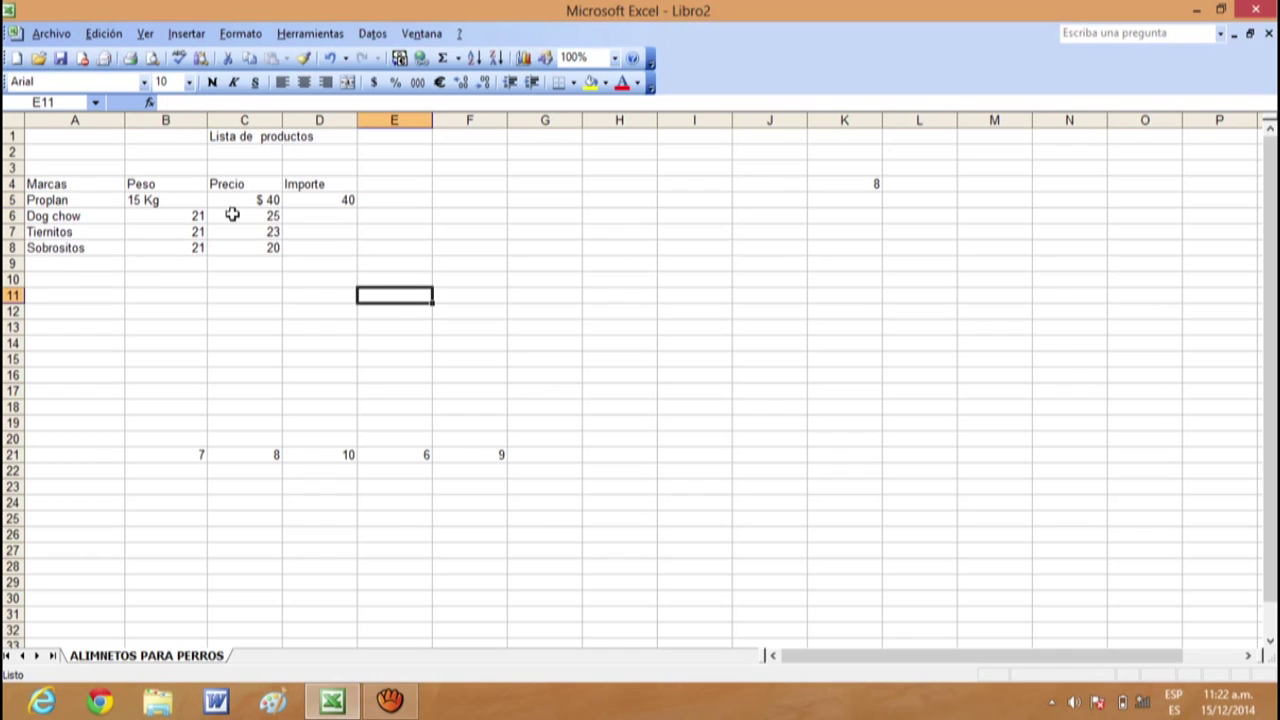
click(163, 200)
click(222, 104)
key(BackSpace)
key(BackSpace)
key(BackSpace)
click(395, 327)
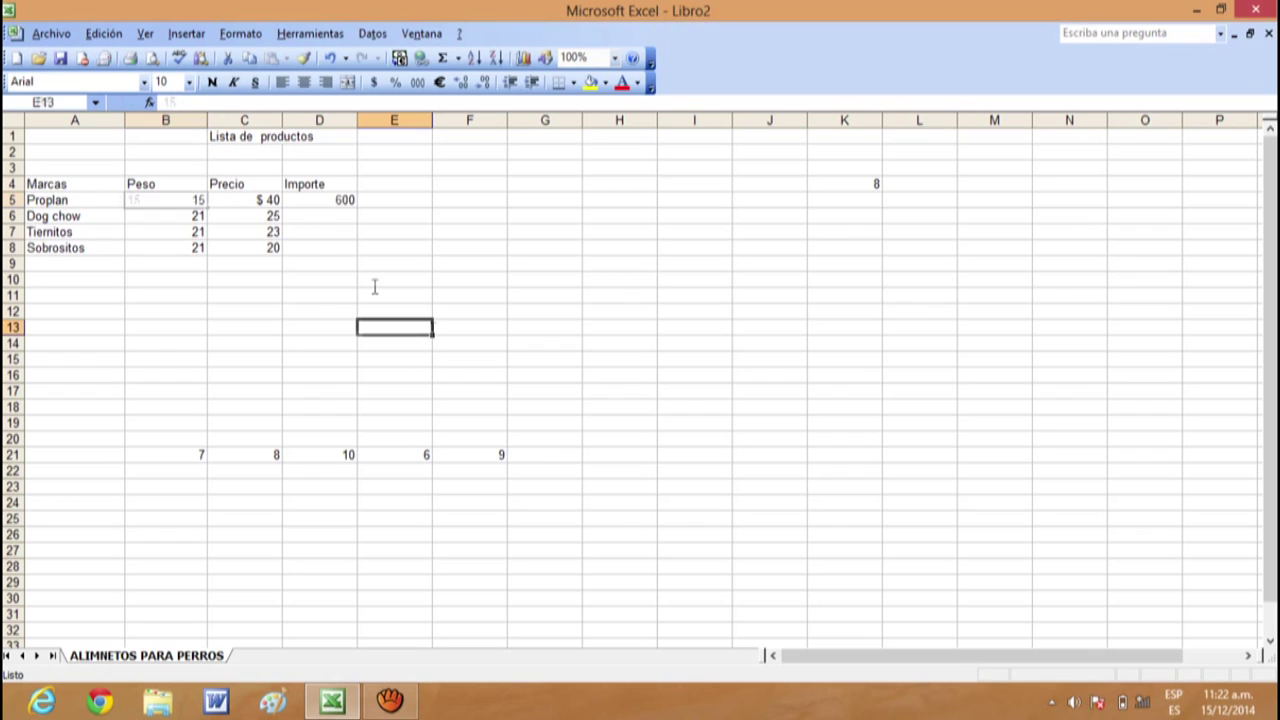
Step: Clear Proplan's price in C5 and re-enter it as 40, making Importe 600
click(265, 200)
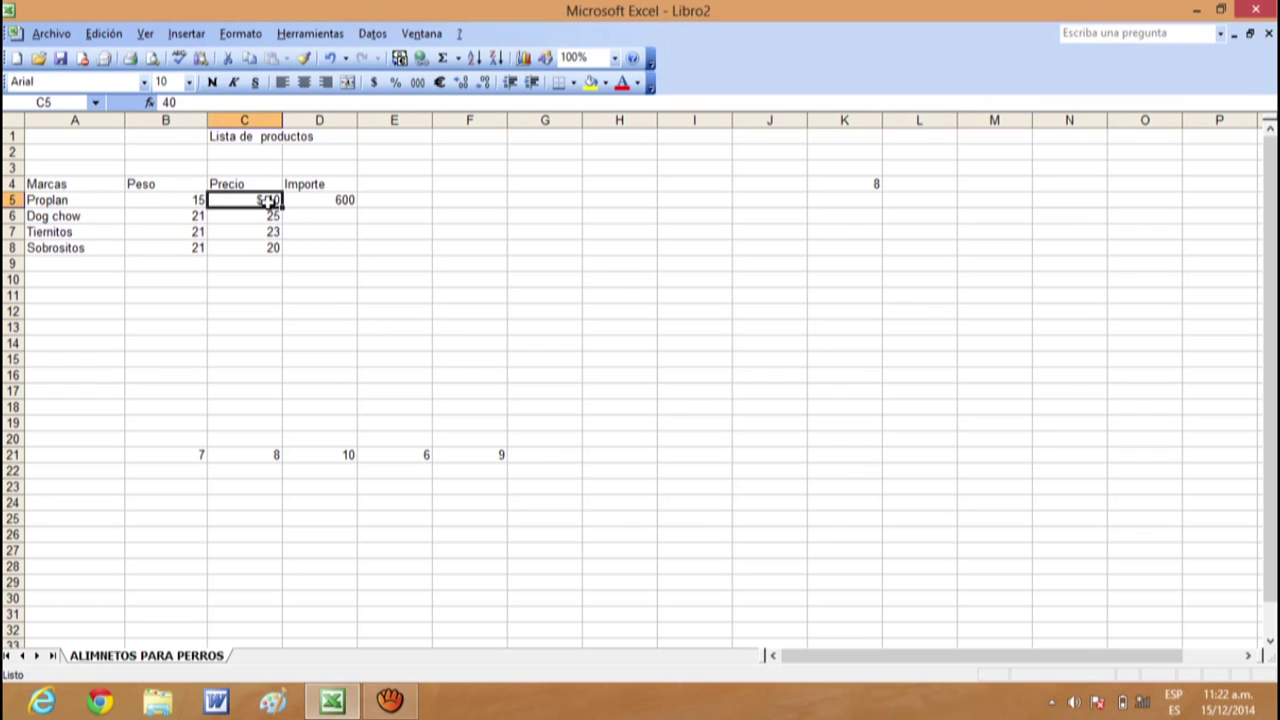
double_click(260, 200)
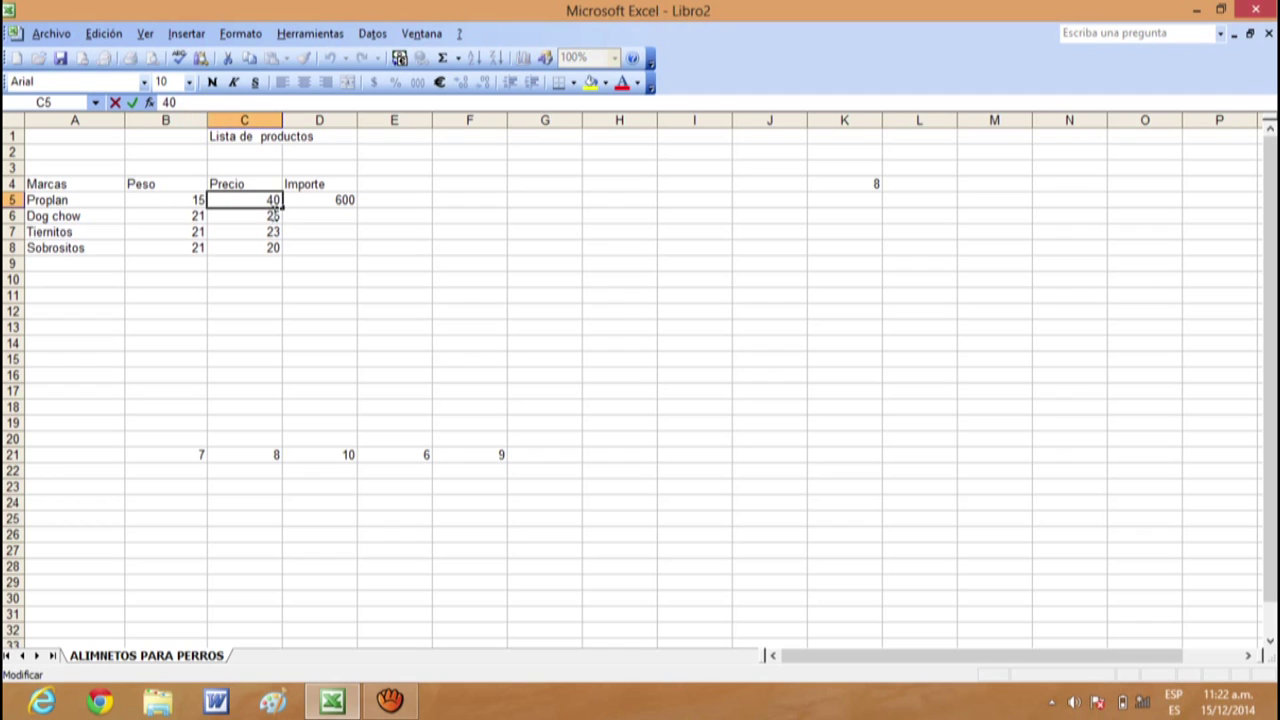
click(344, 256)
click(272, 200)
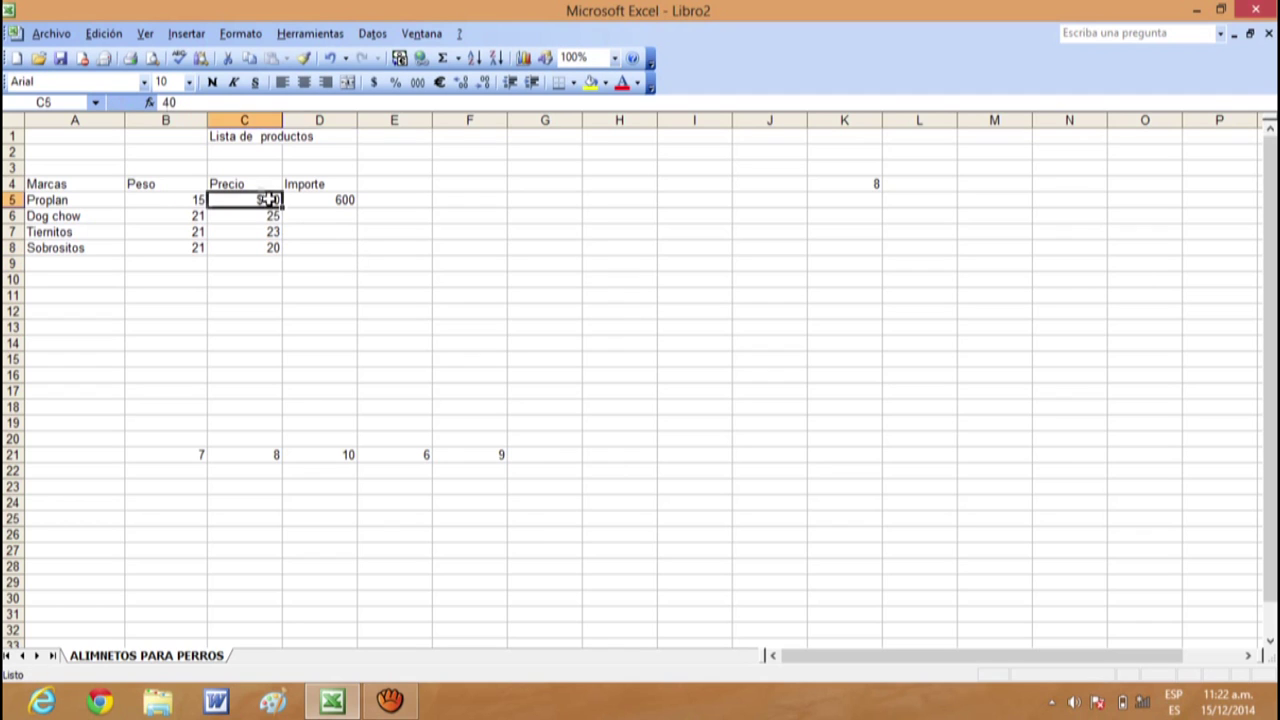
click(198, 200)
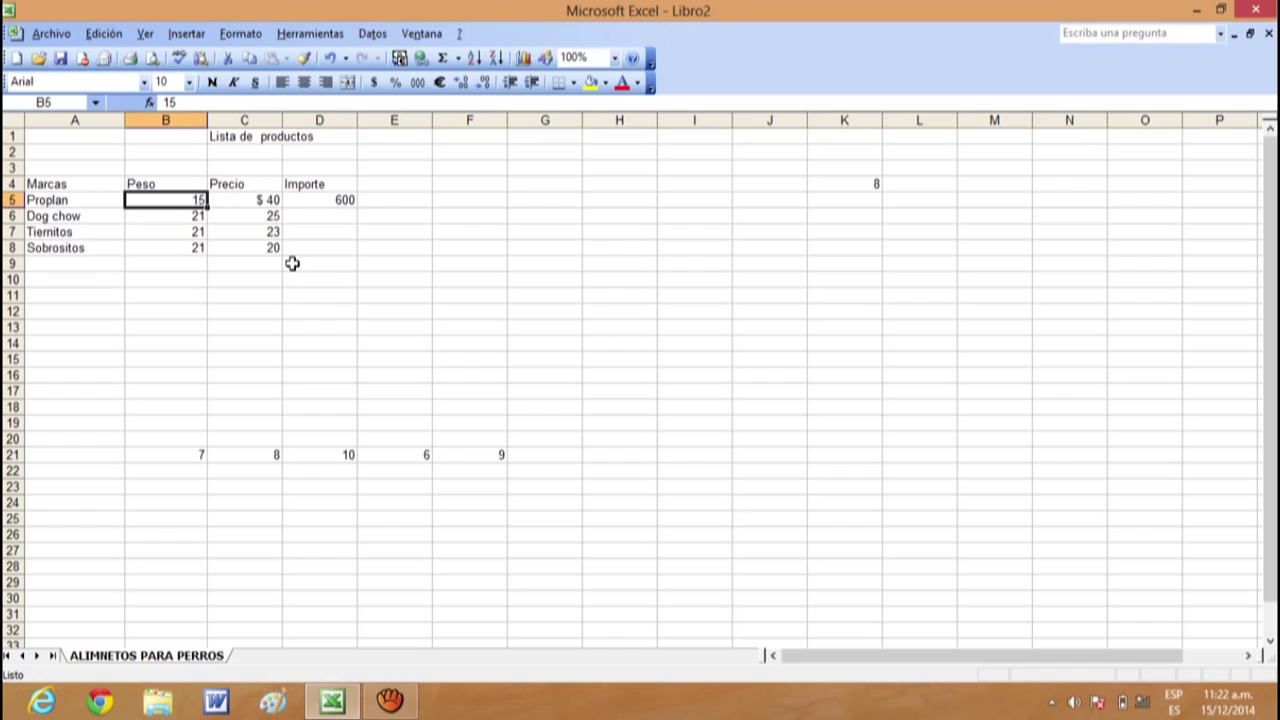
click(250, 200)
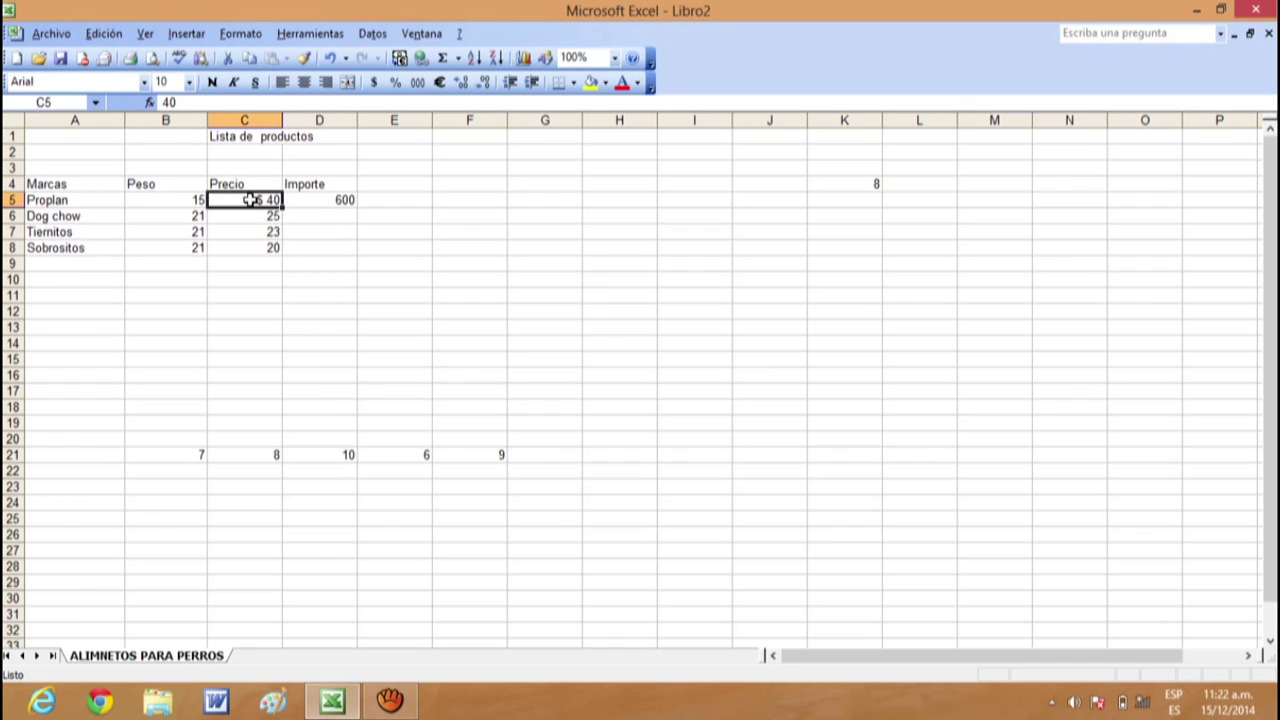
key(Delete)
click(396, 309)
click(253, 203)
text(40)
key(Return)
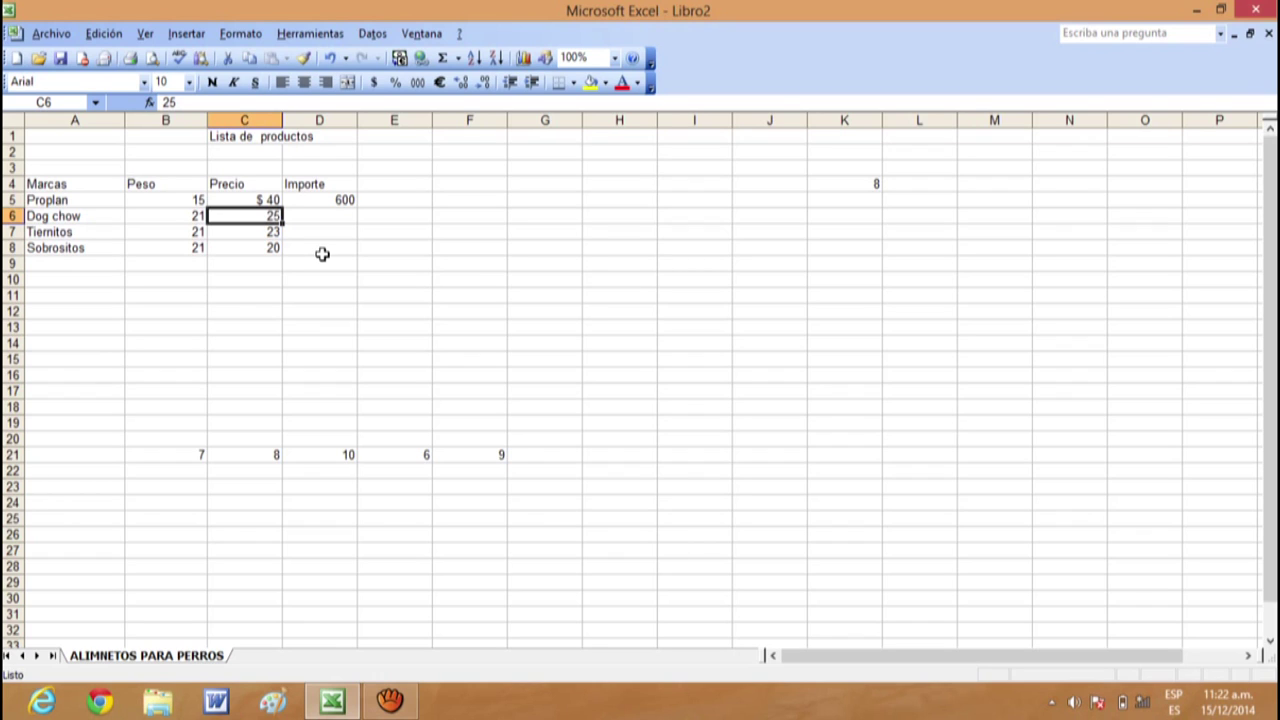
Step: Reset Proplan's price in C5 to the General number format so it shows a plain 40
click(248, 199)
right_click(249, 200)
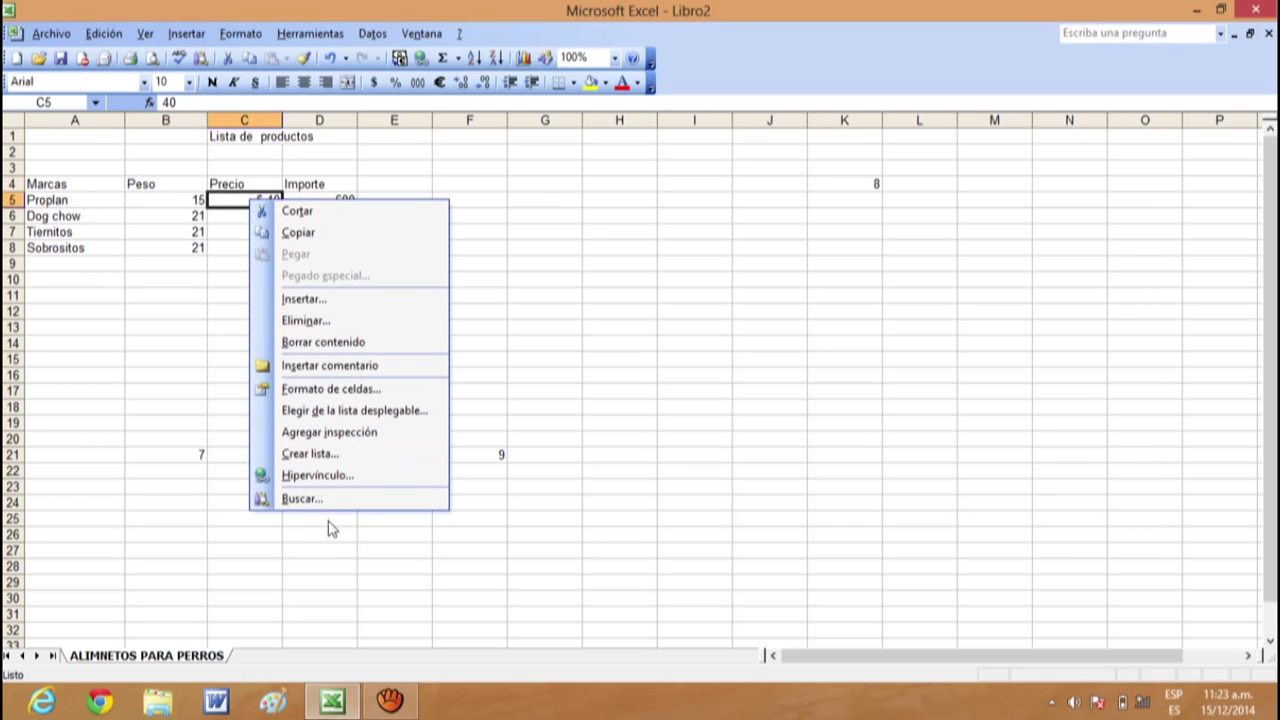
click(352, 390)
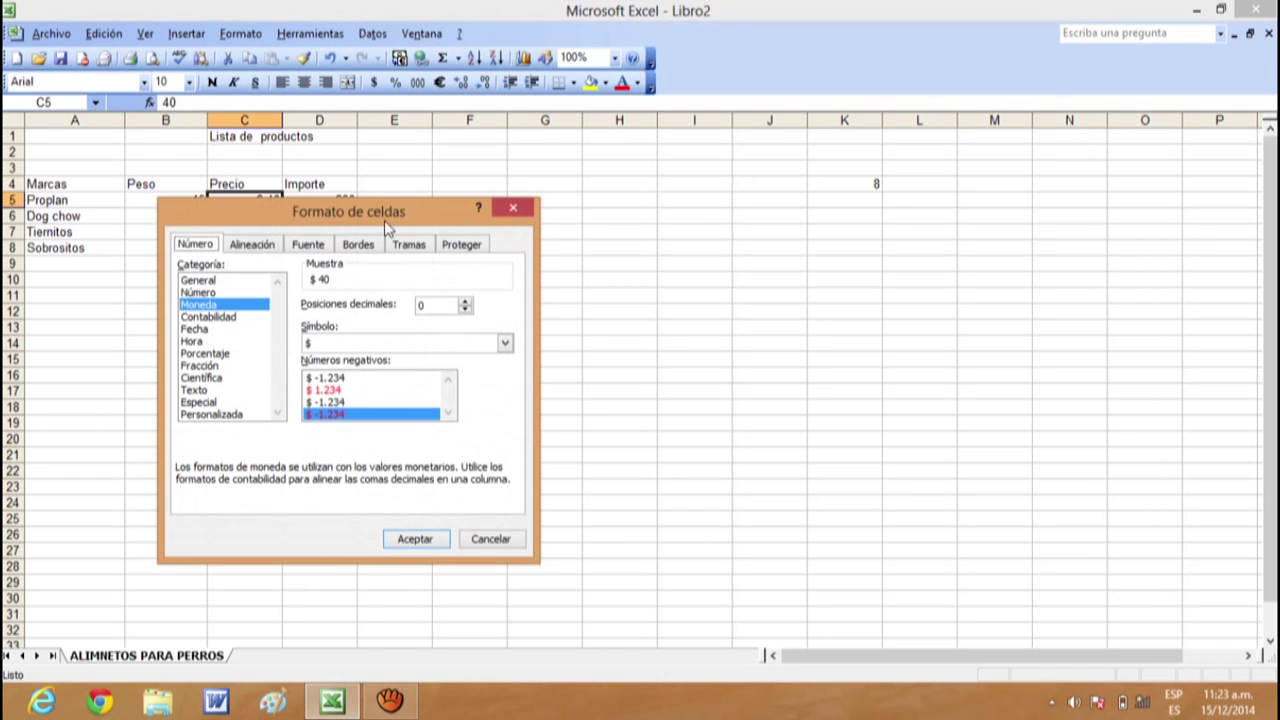
drag(388, 218, 922, 222)
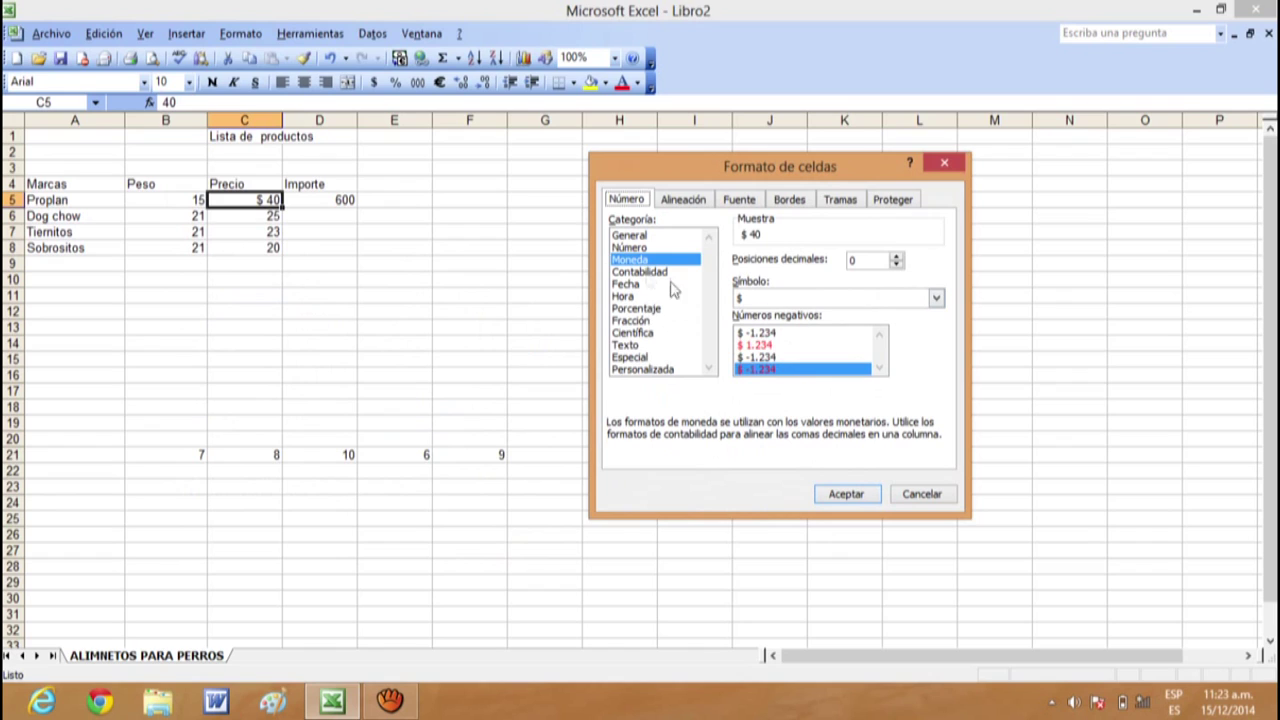
click(640, 236)
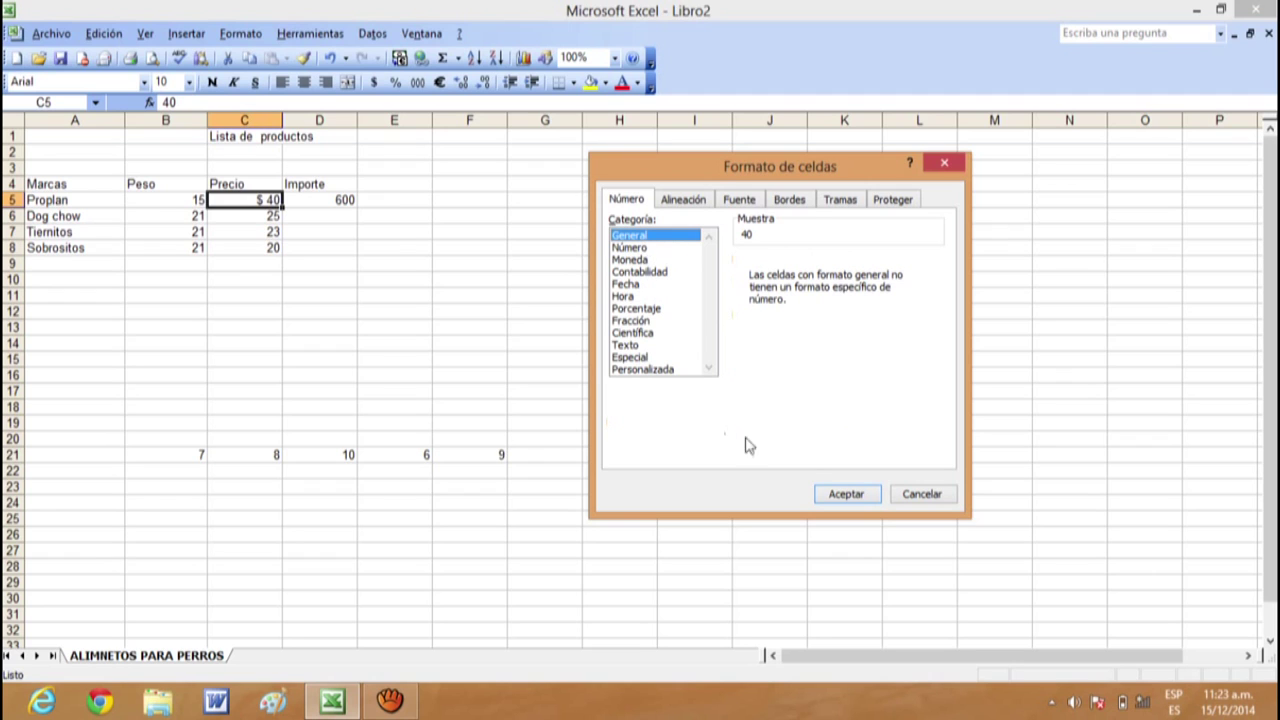
click(857, 494)
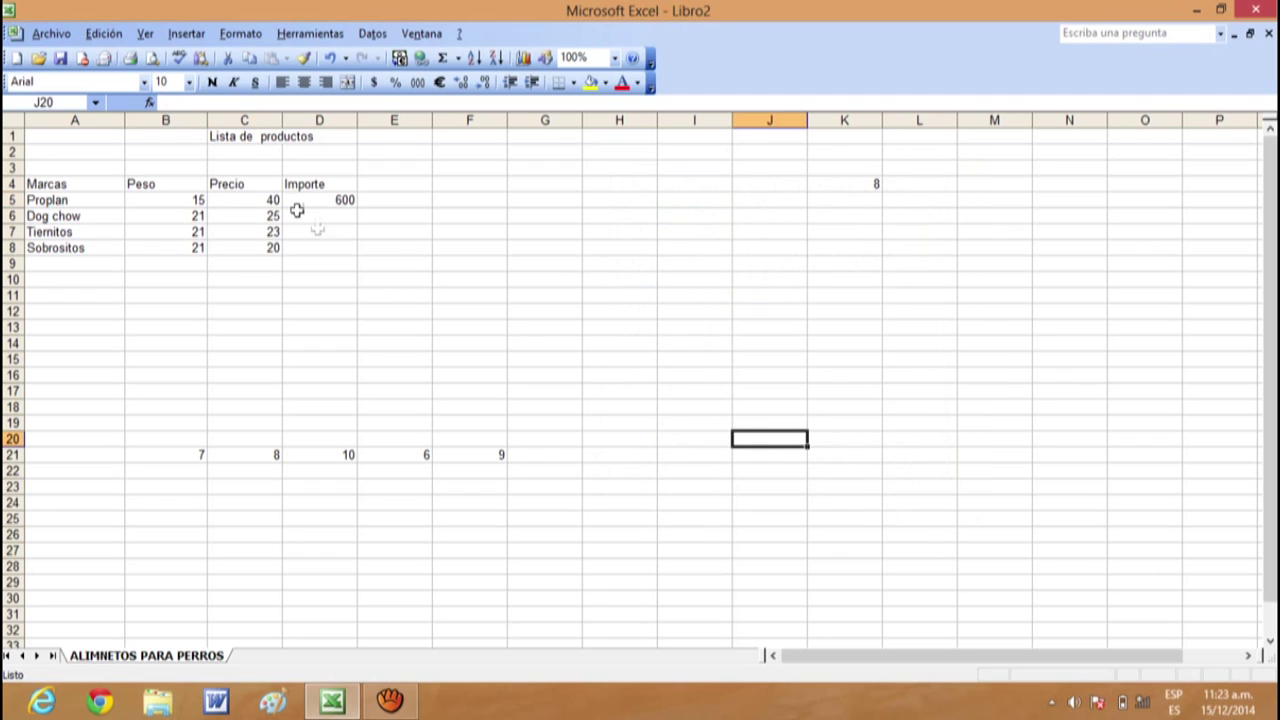
click(251, 198)
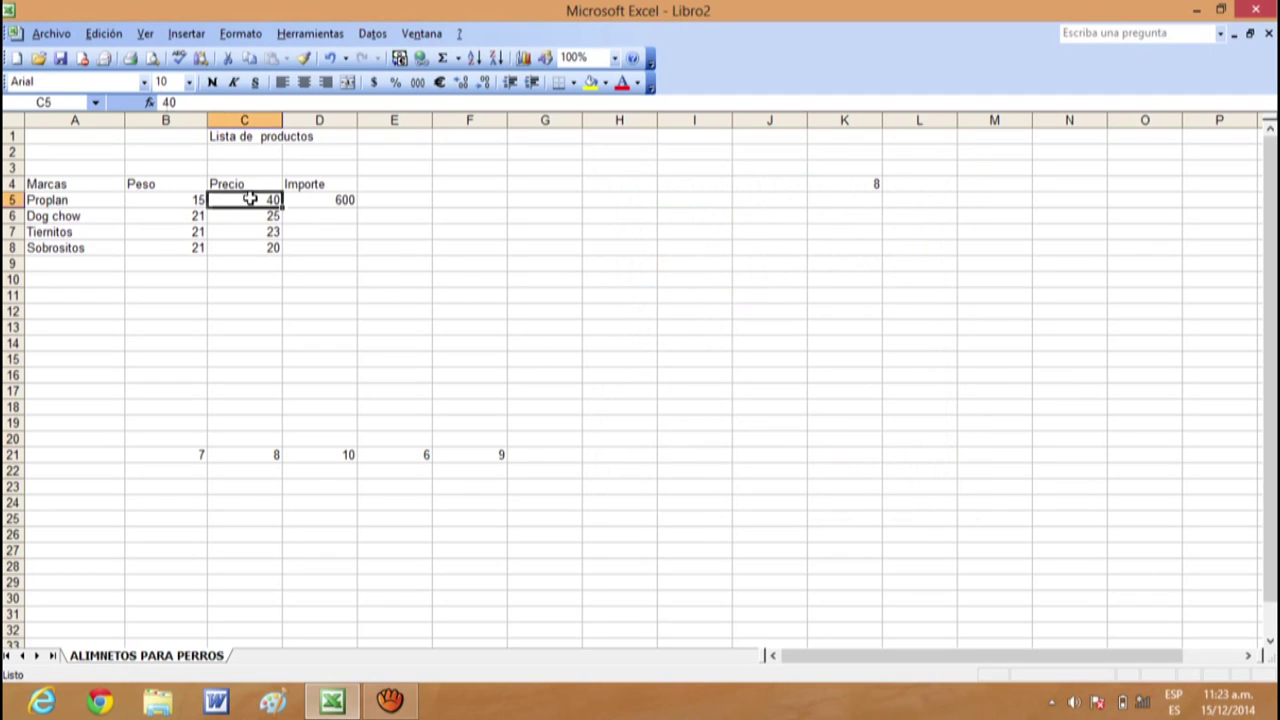
click(465, 292)
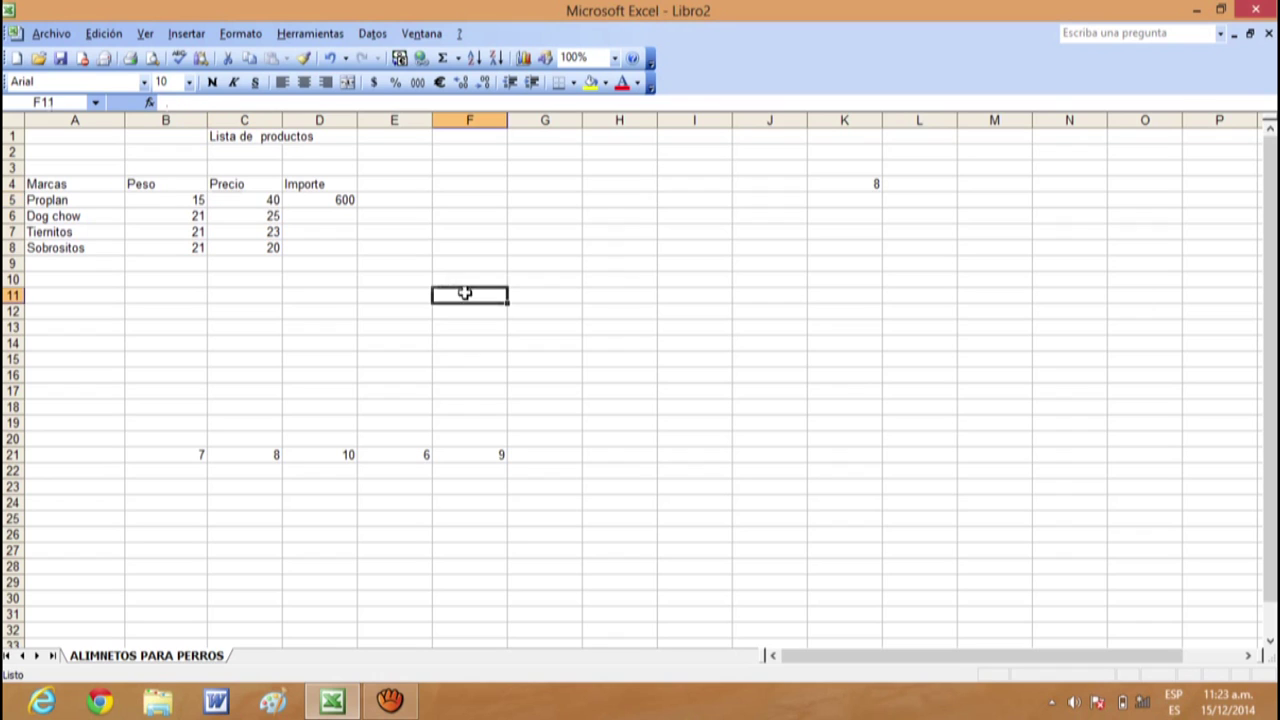
click(270, 200)
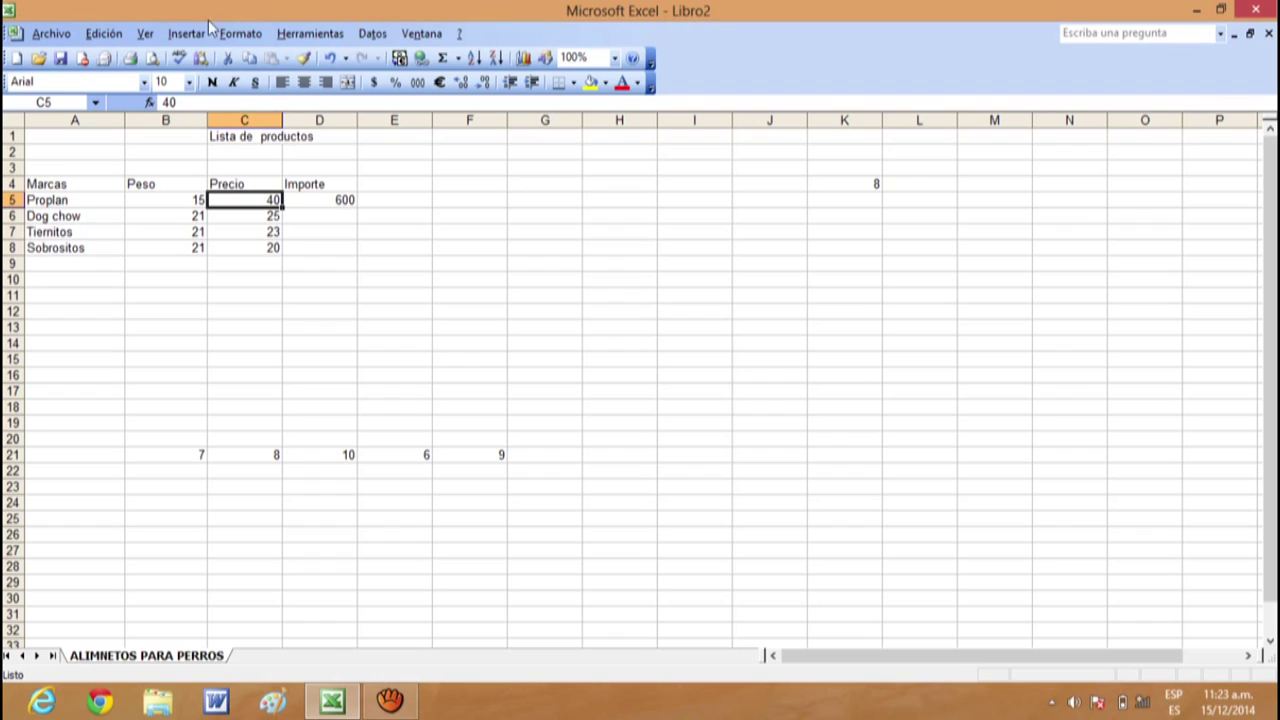
click(375, 84)
click(372, 262)
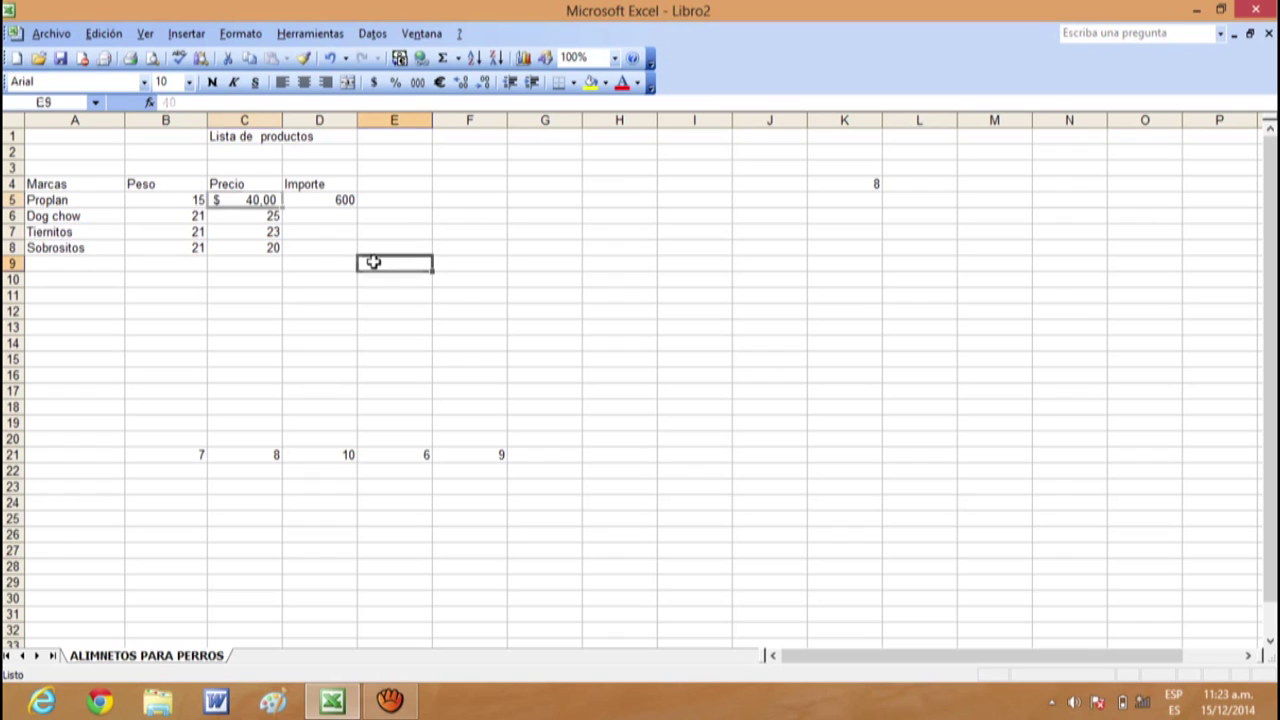
drag(250, 200, 257, 262)
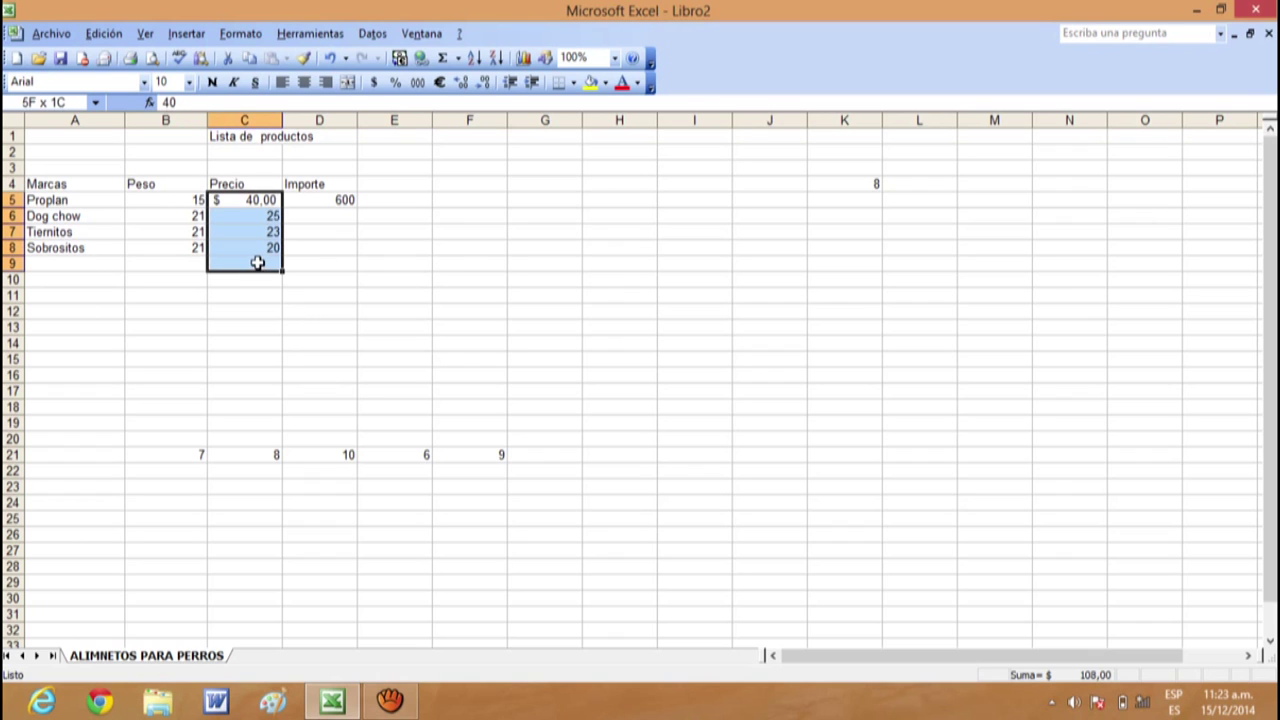
click(375, 290)
drag(239, 205, 252, 252)
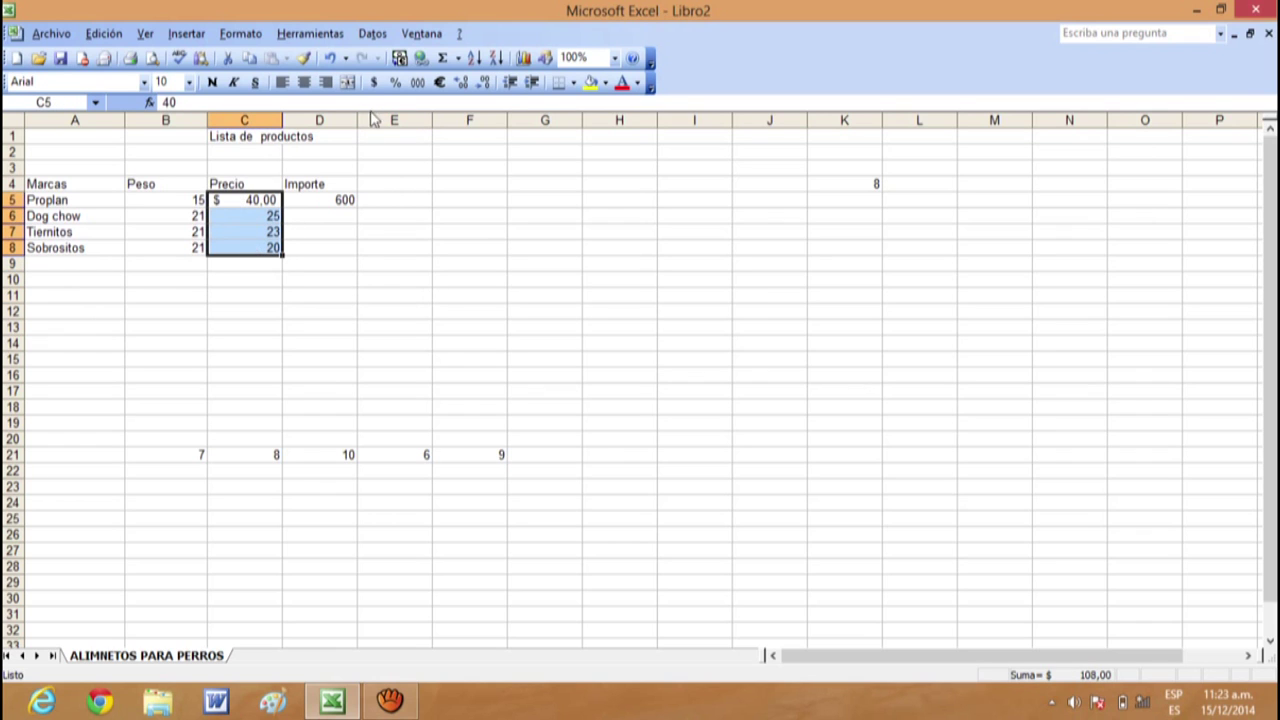
click(373, 82)
click(402, 265)
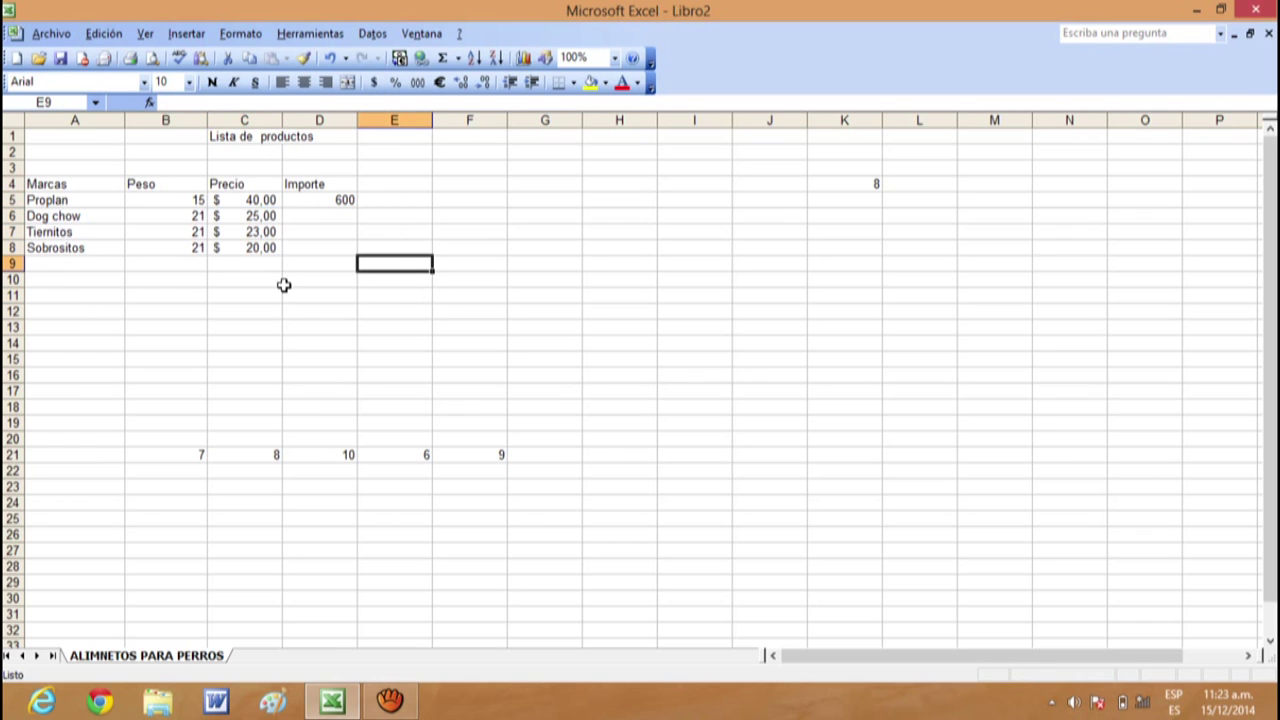
drag(248, 200, 650, 454)
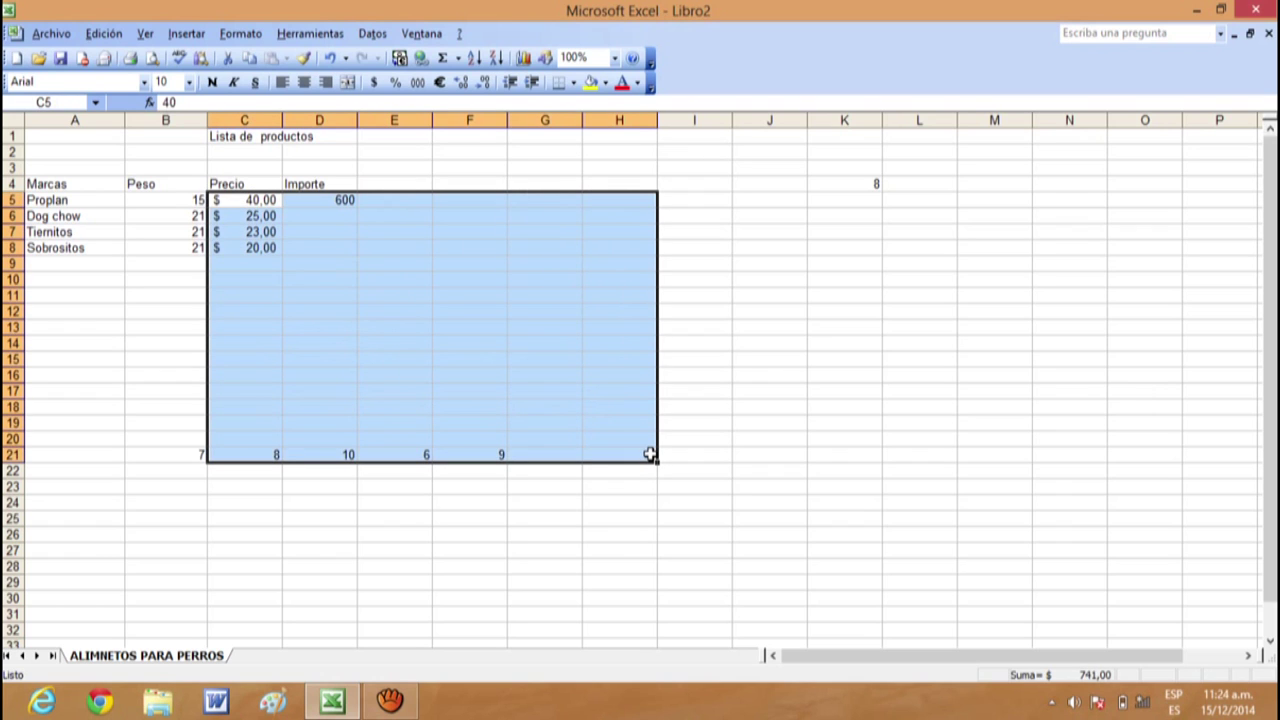
click(770, 370)
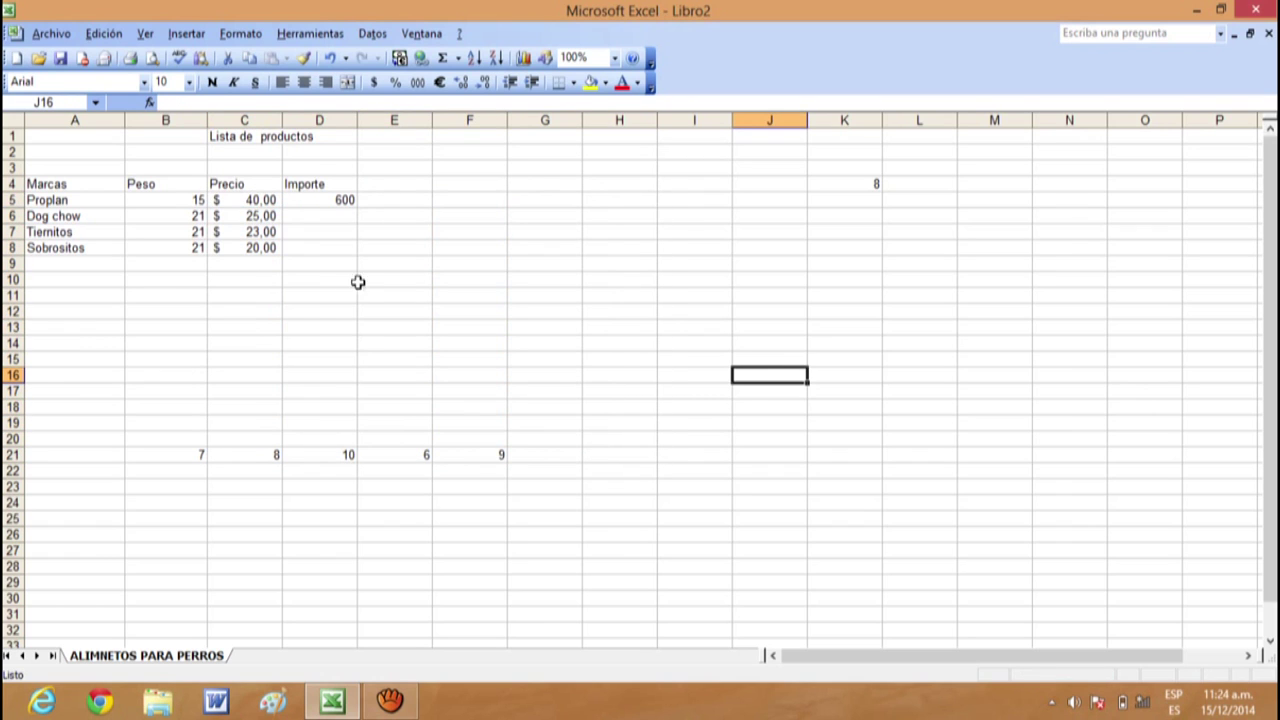
click(250, 200)
click(247, 216)
click(237, 232)
click(240, 263)
click(400, 297)
click(255, 204)
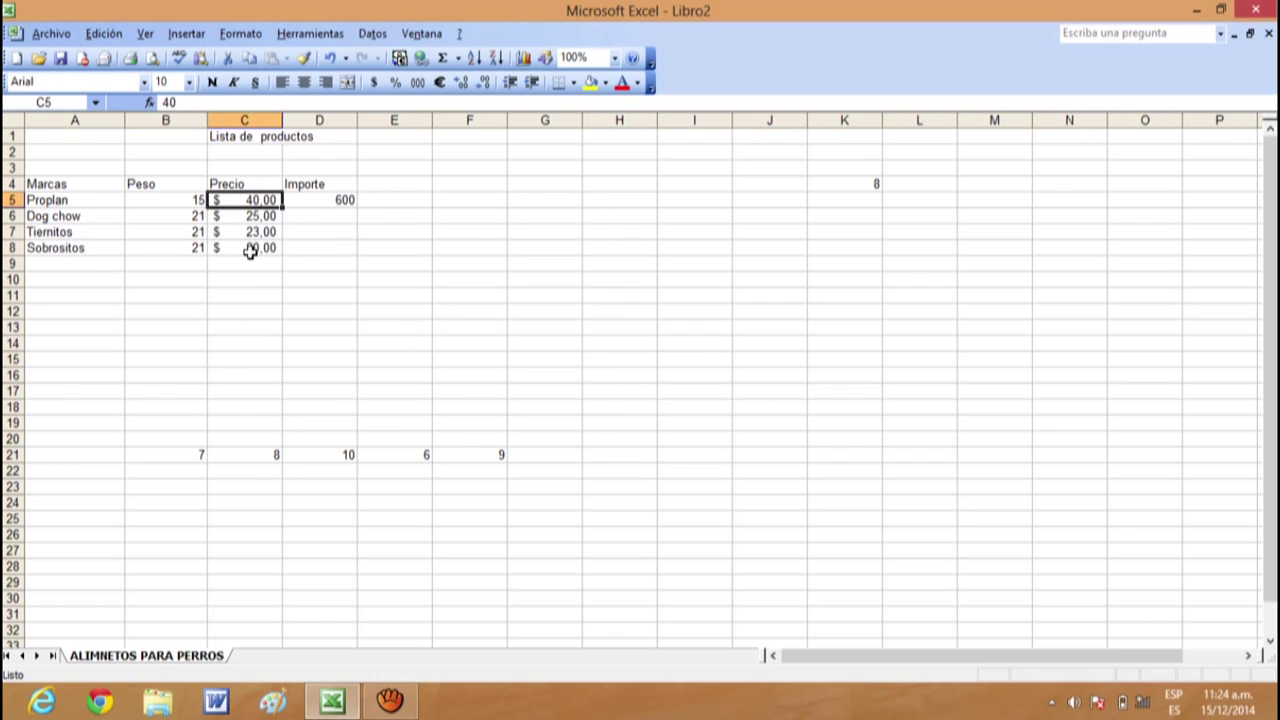
click(462, 83)
click(462, 83)
click(463, 83)
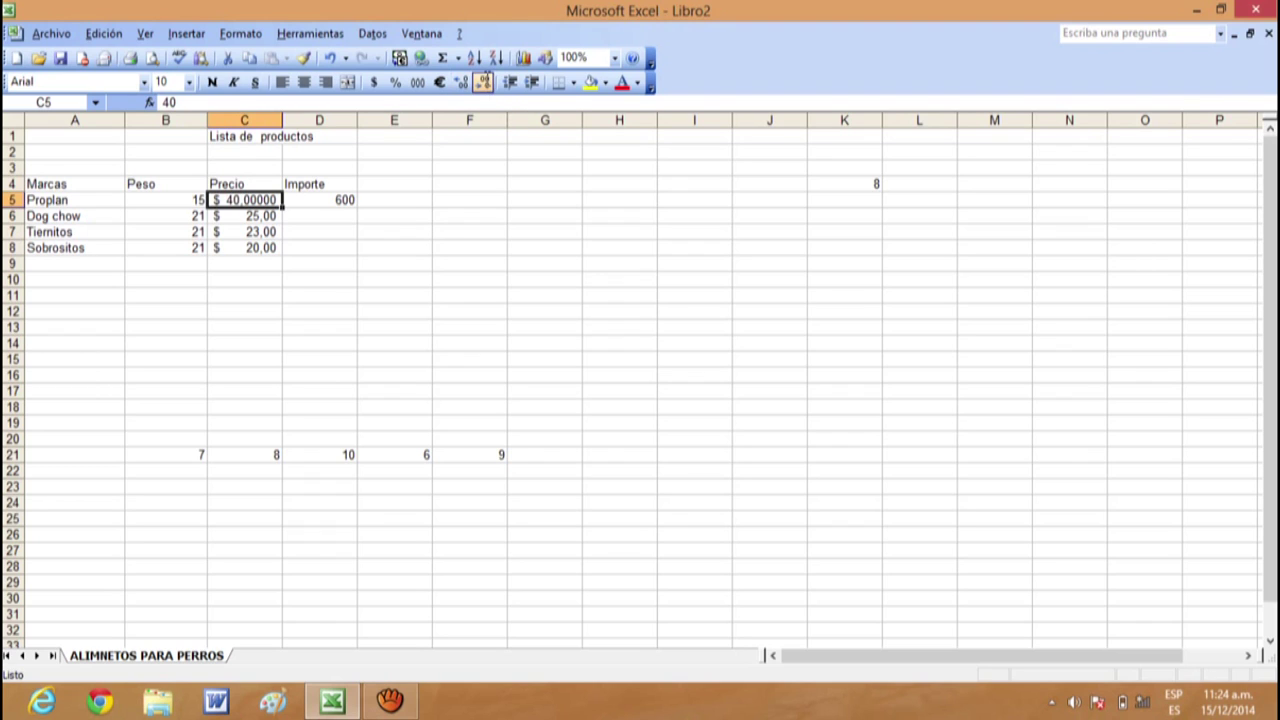
click(484, 83)
click(484, 83)
click(484, 83)
click(484, 83)
click(484, 83)
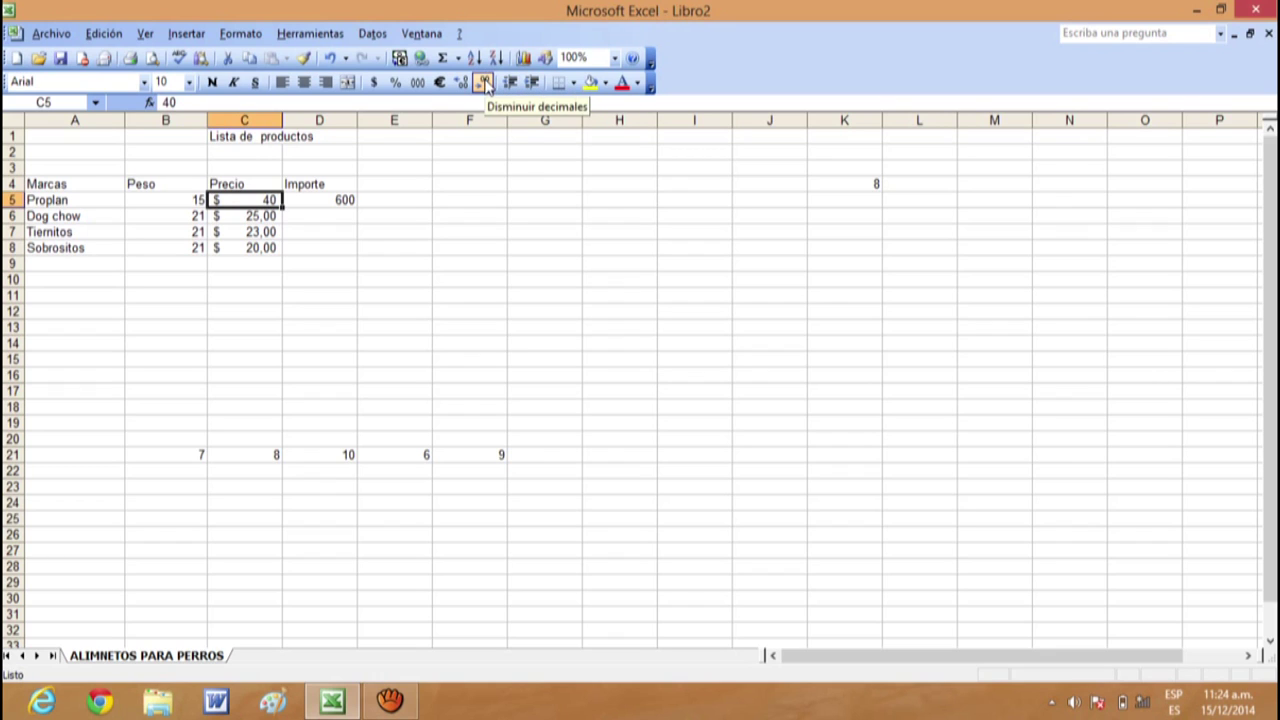
click(463, 83)
click(463, 83)
click(380, 291)
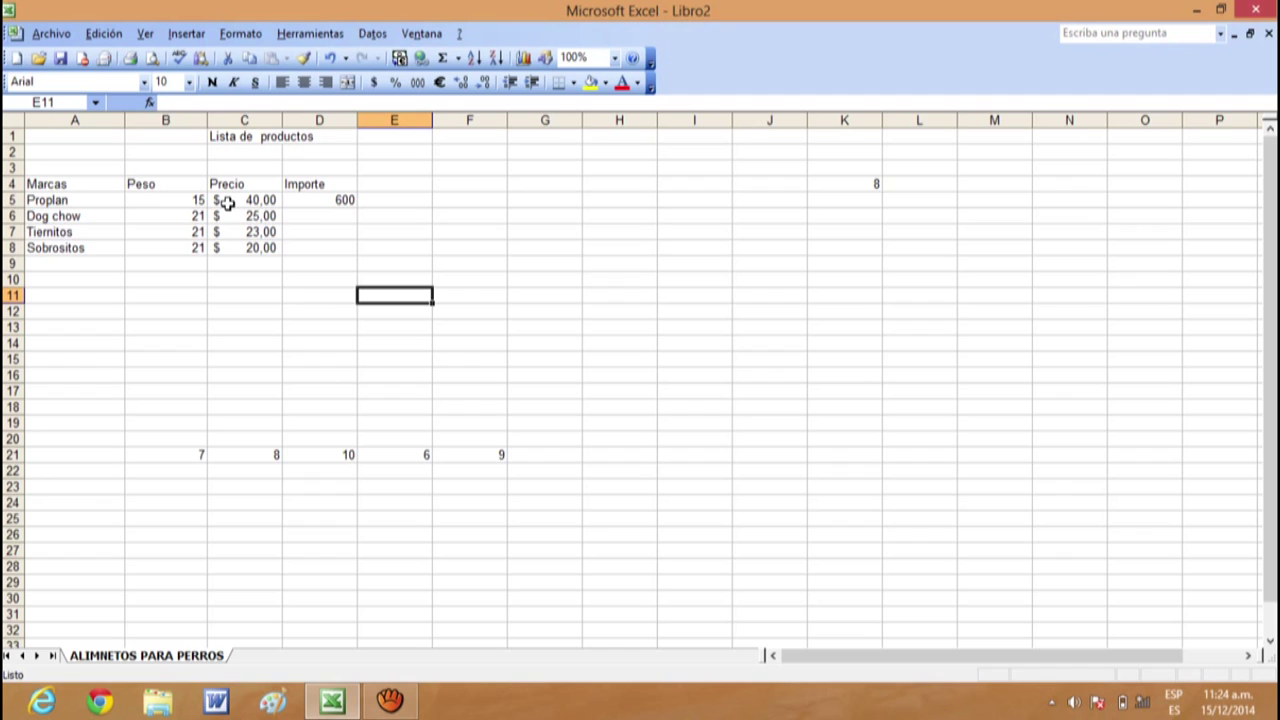
Step: Format Proplan's price in C5 as Moneda with the $ Español (Argentina) symbol, showing $ 40,00
right_click(249, 203)
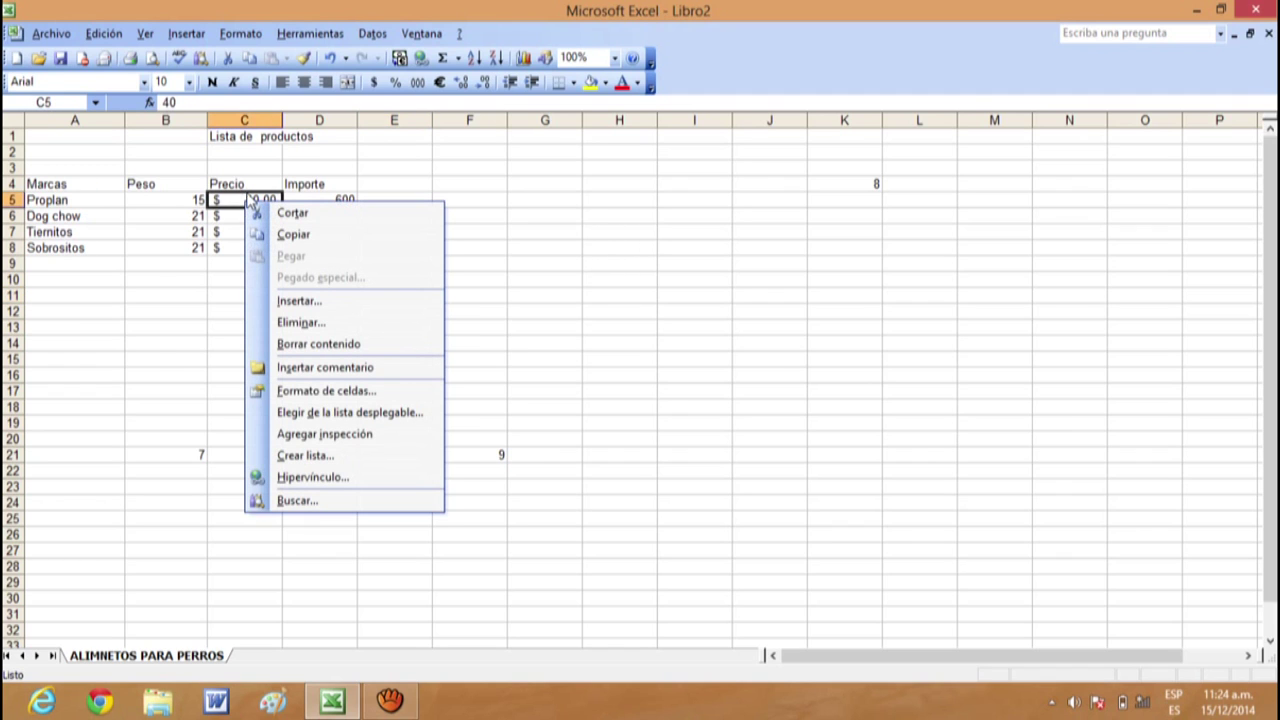
click(347, 395)
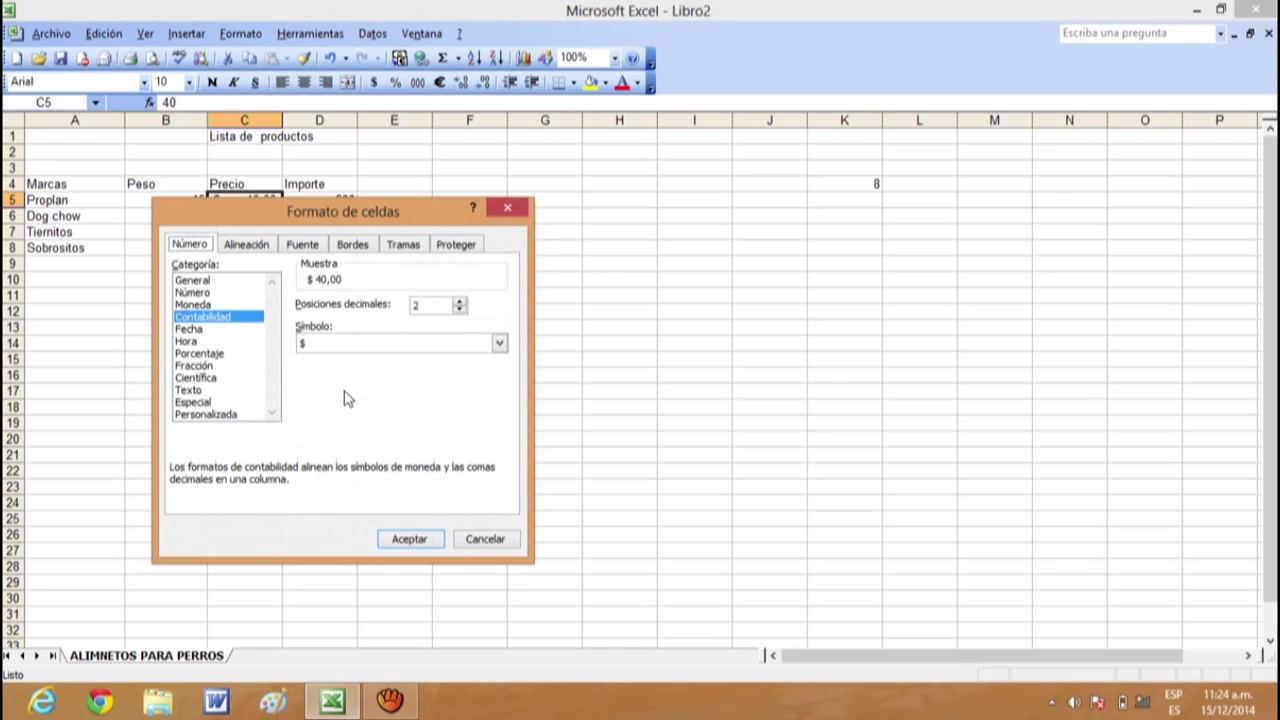
click(201, 306)
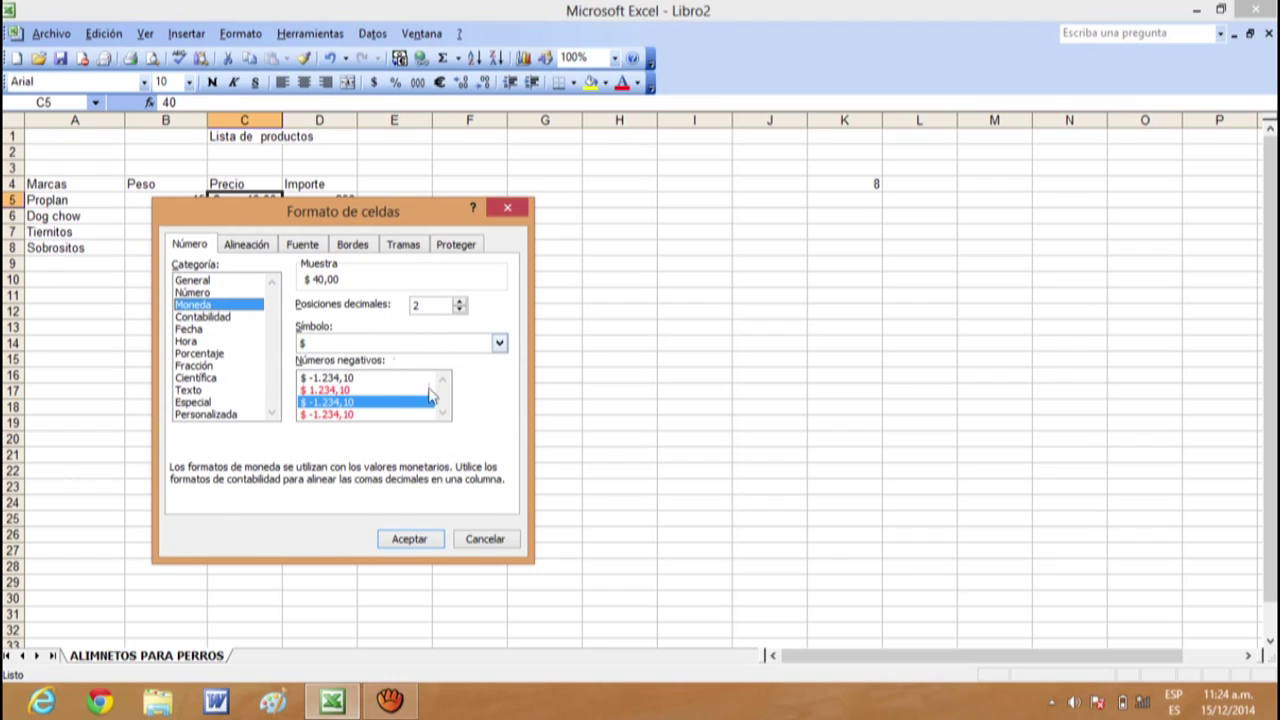
click(417, 344)
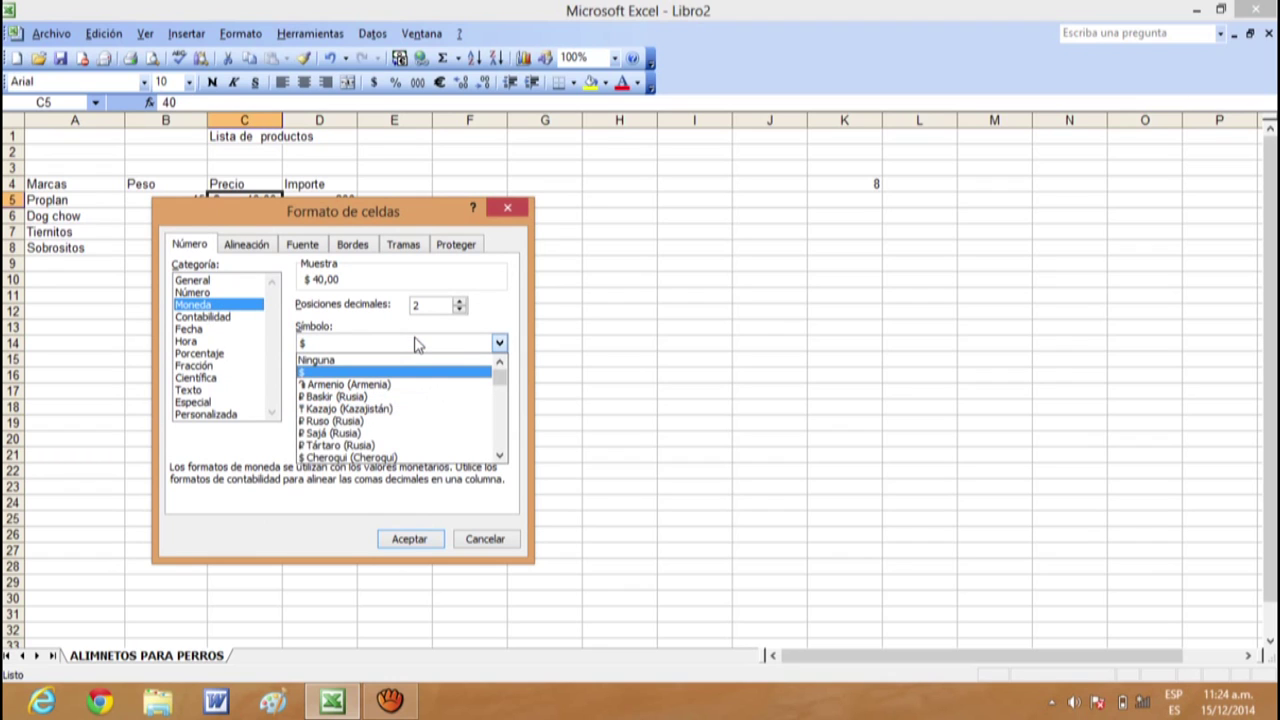
click(499, 457)
click(499, 457)
click(499, 457)
click(499, 457)
click(499, 457)
click(499, 457)
click(499, 457)
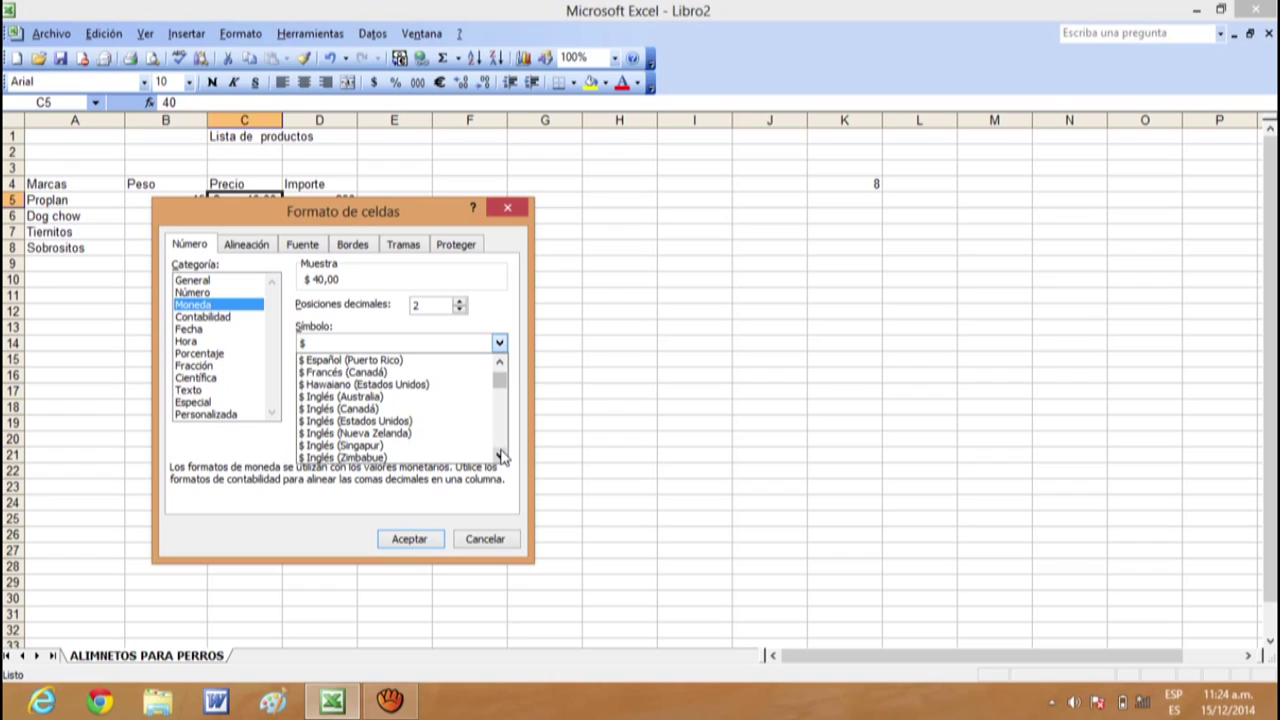
click(500, 366)
click(500, 366)
click(500, 366)
click(500, 366)
click(500, 366)
click(500, 366)
click(385, 372)
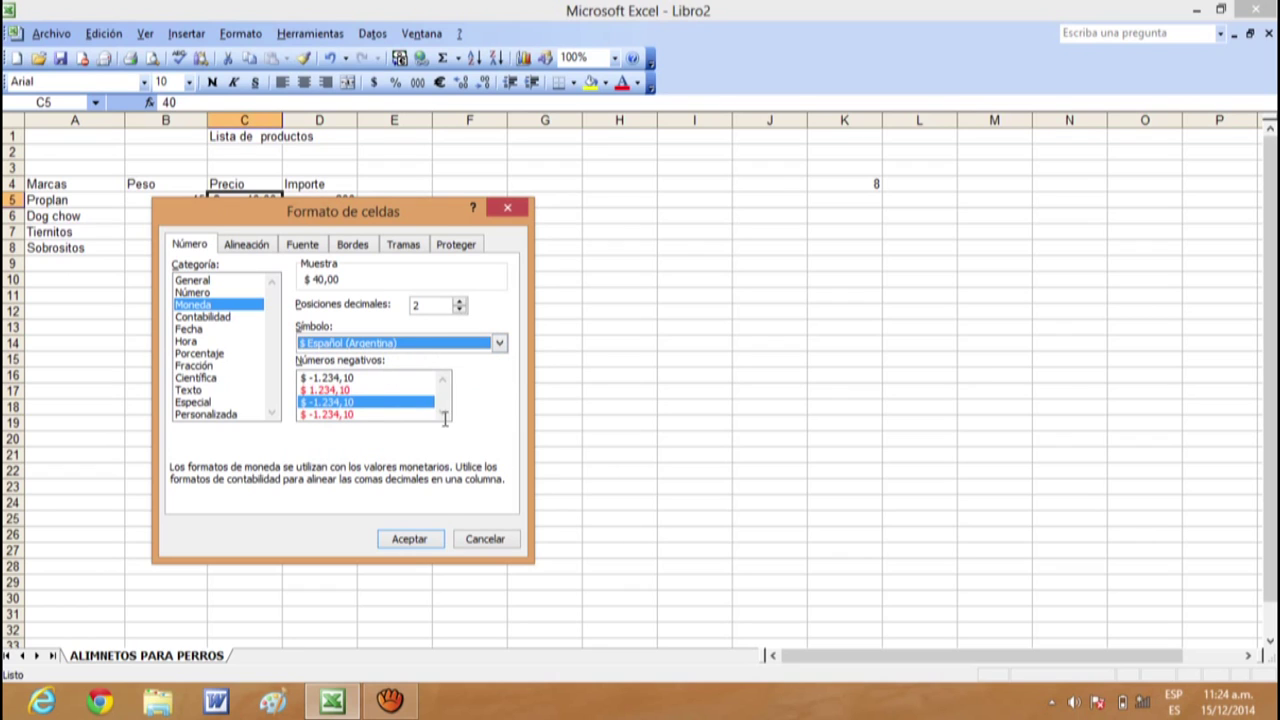
click(429, 538)
click(323, 288)
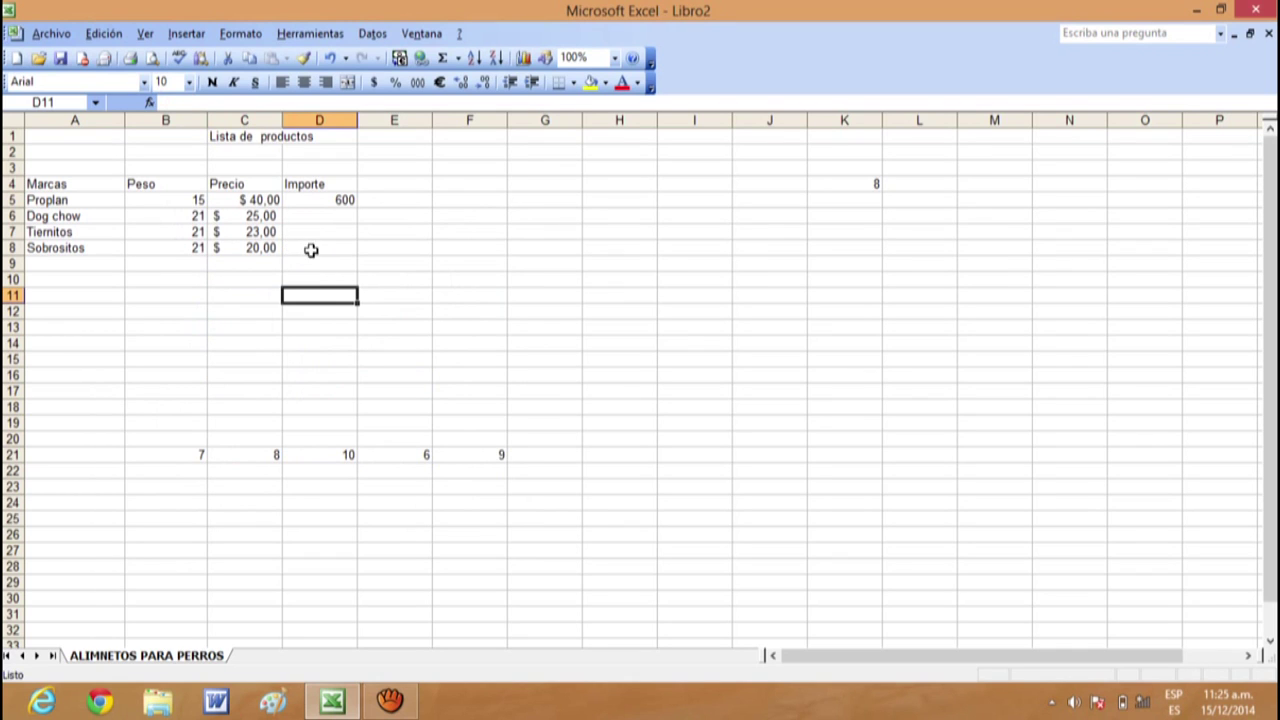
Step: Format prices C6:C8 as Contabilidad with the $ Español (Argentina) symbol
click(250, 200)
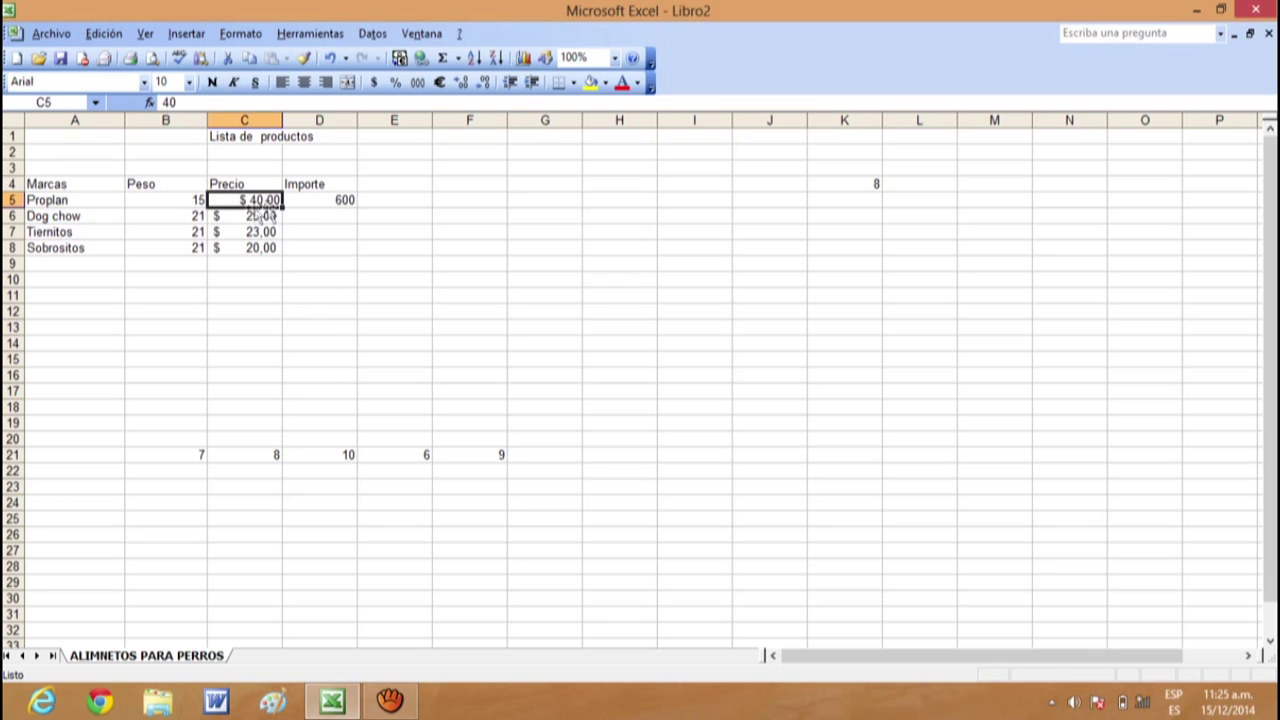
drag(258, 215, 251, 249)
right_click(253, 242)
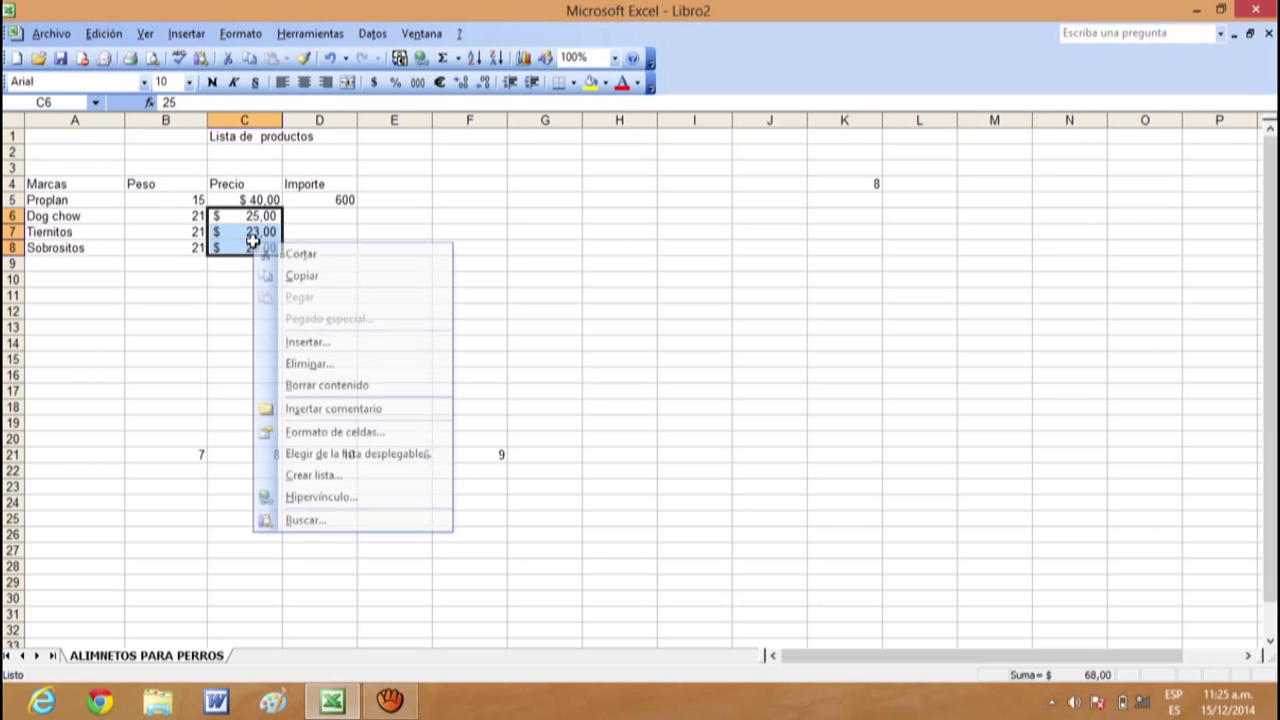
click(335, 431)
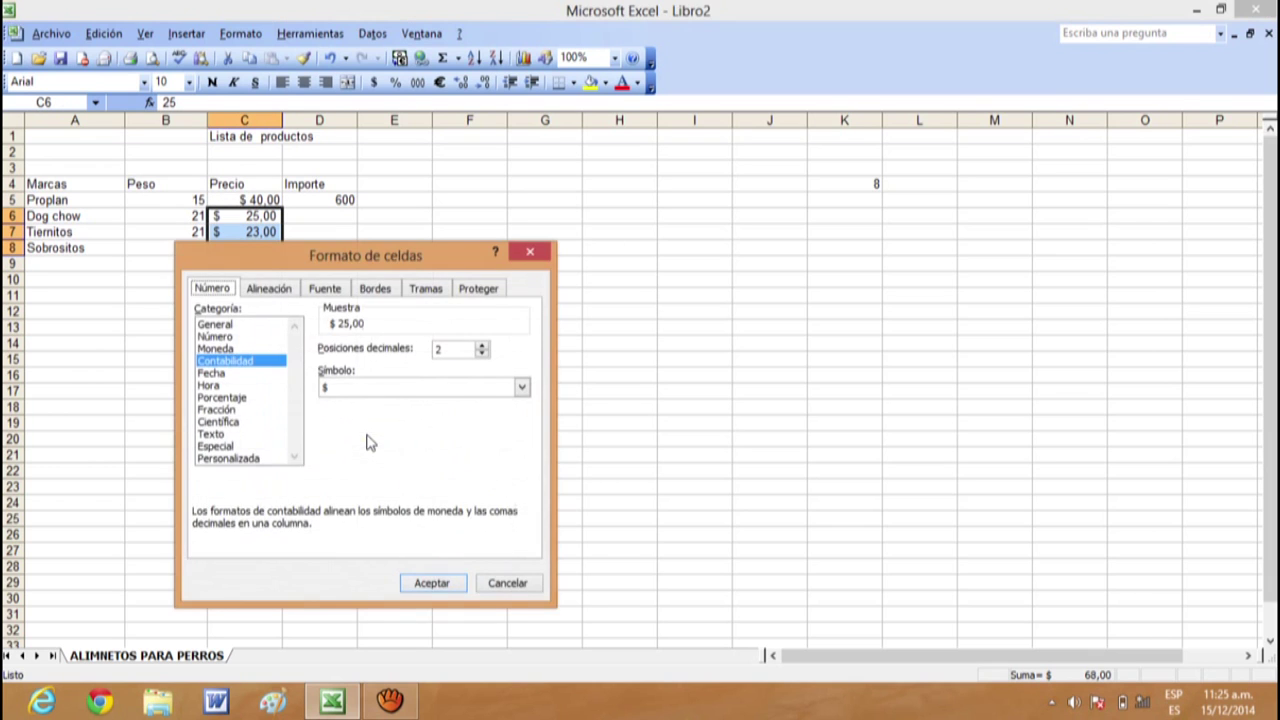
click(365, 389)
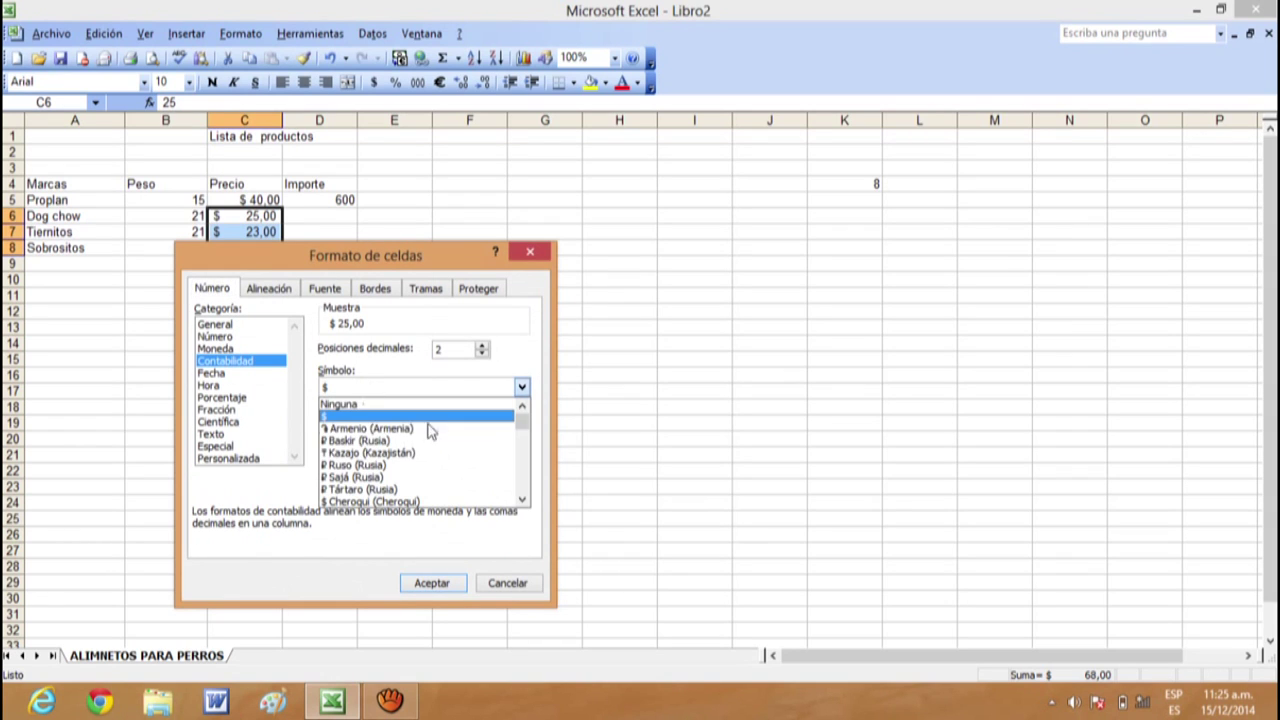
click(521, 499)
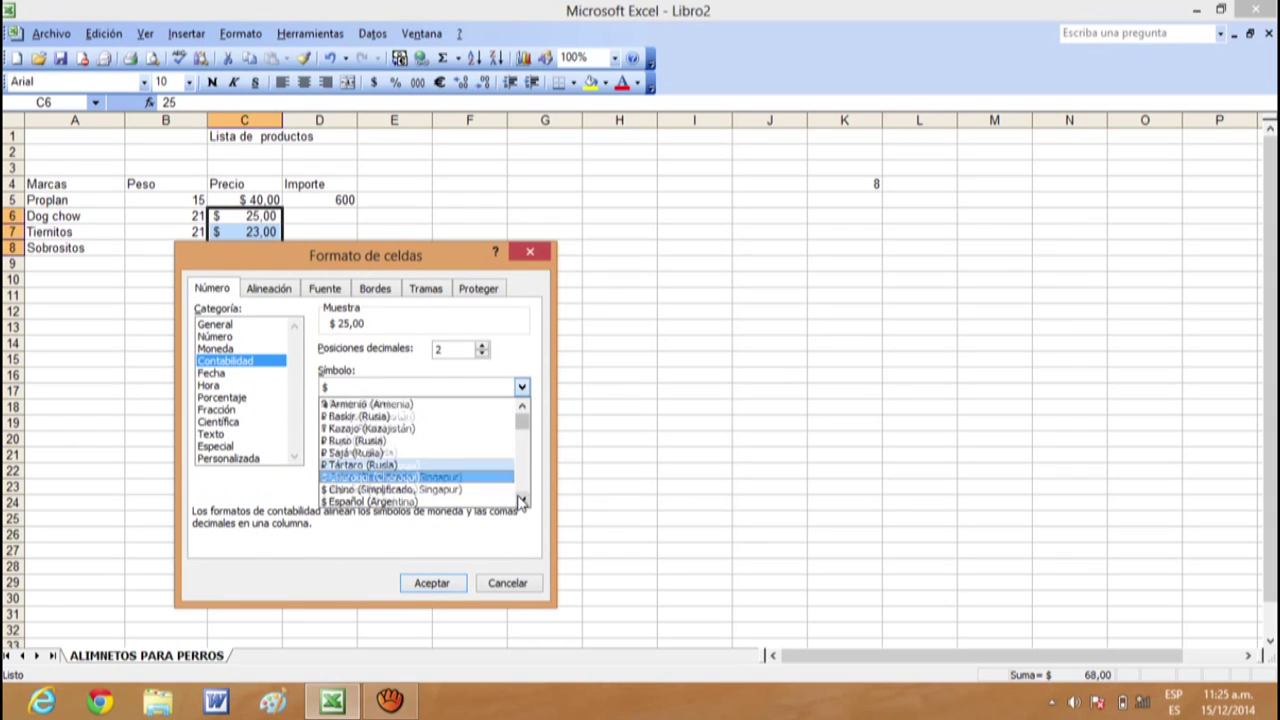
click(521, 499)
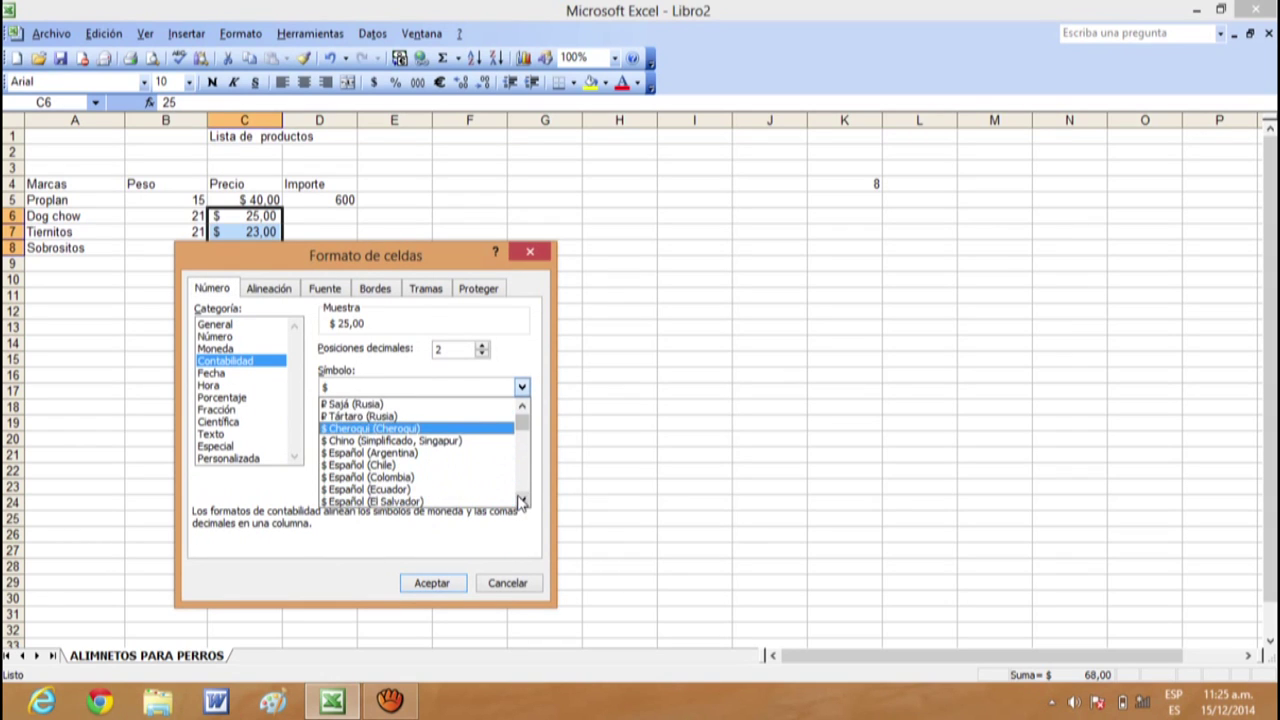
click(413, 455)
click(430, 583)
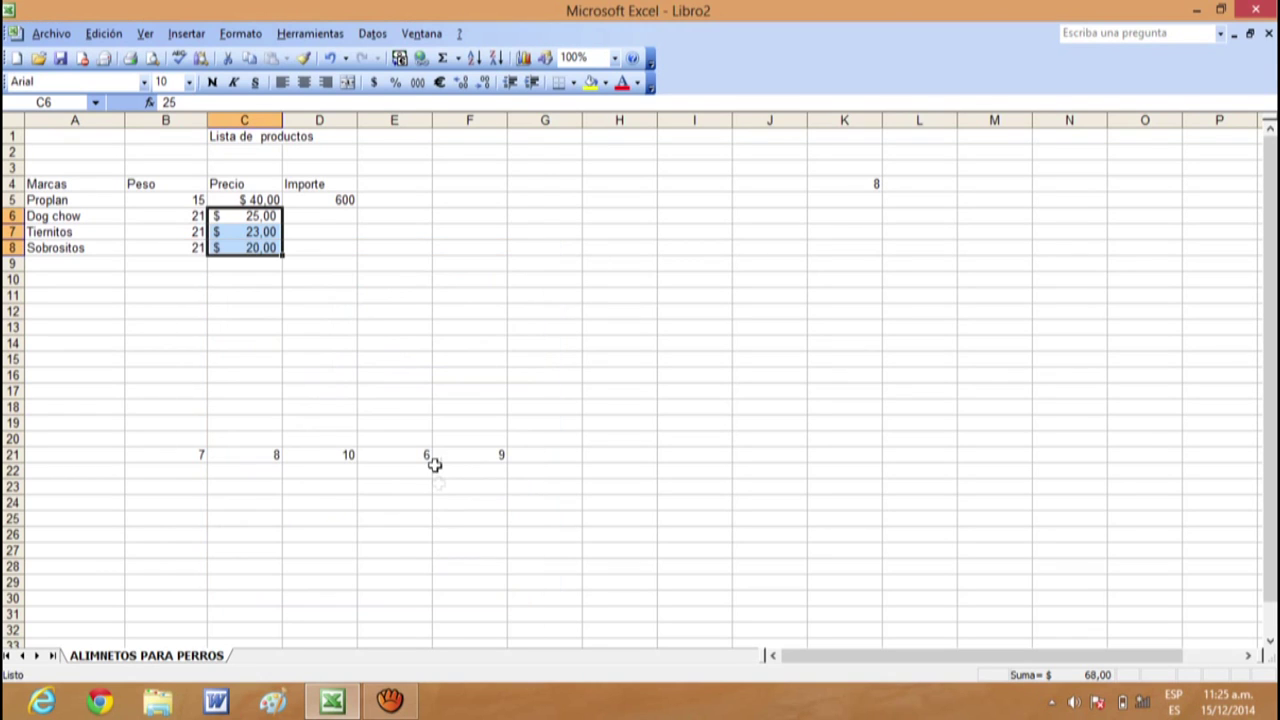
Step: Review the new formats by selecting the Dog chow price in C6 and Proplan's price in C5
click(394, 368)
click(242, 218)
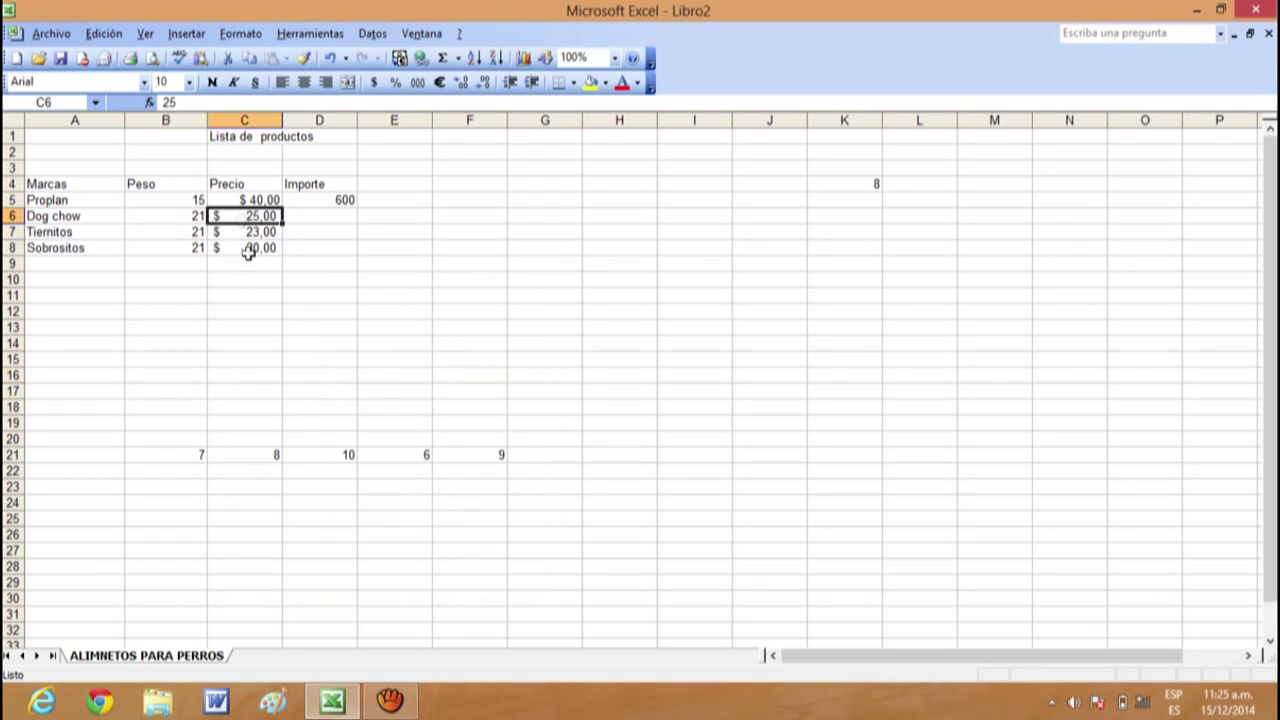
click(319, 286)
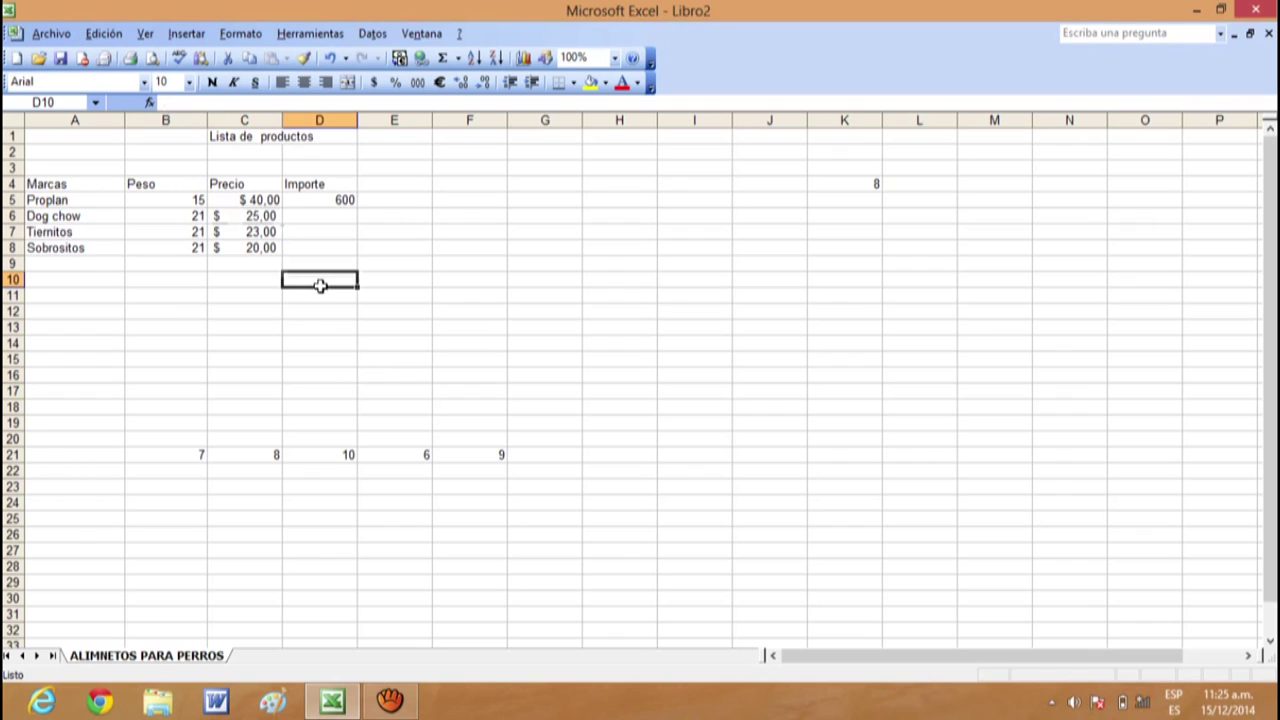
click(263, 201)
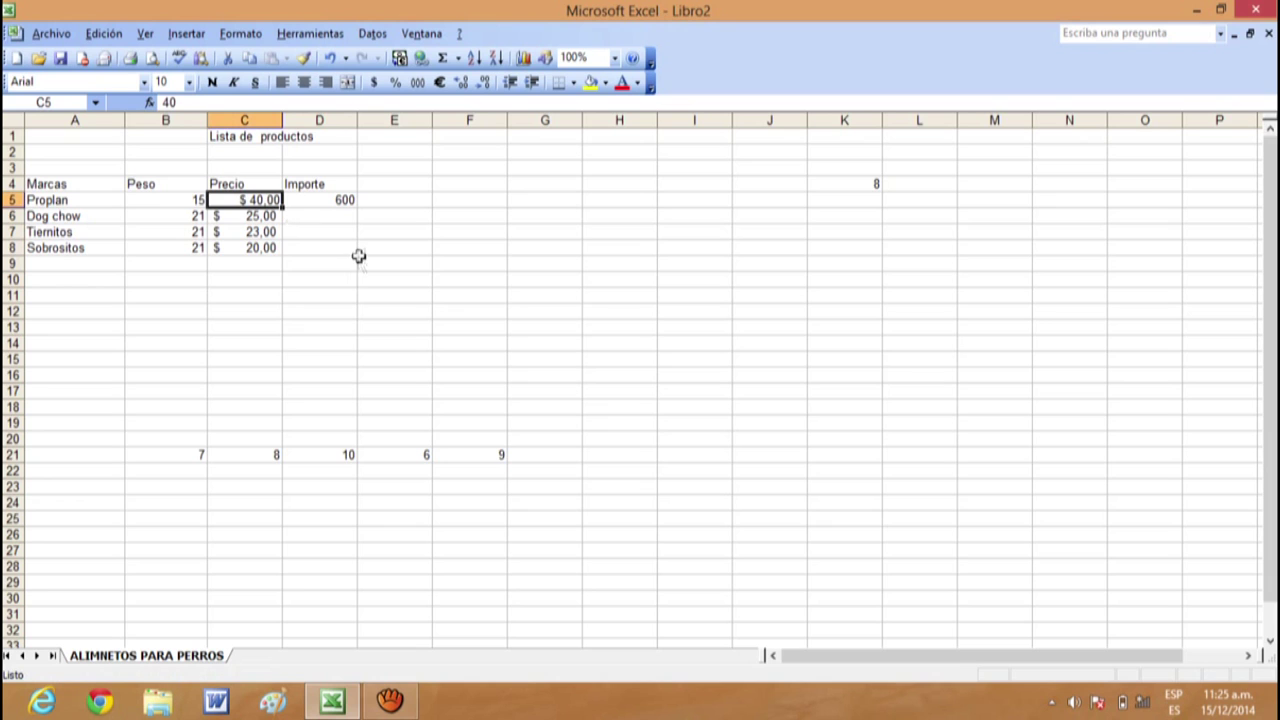
Step: Clear Proplan's price in C5 and reset the cell to the General number format
key(Delete)
click(360, 286)
click(257, 205)
right_click(259, 204)
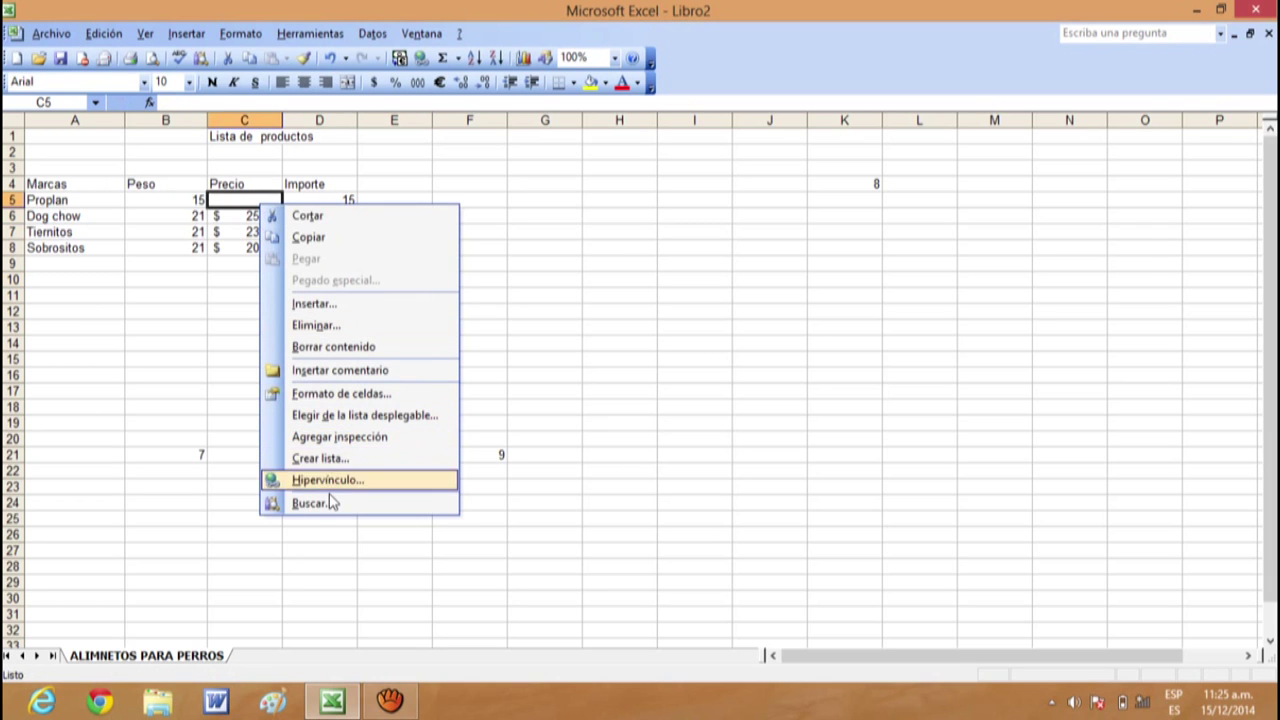
click(340, 394)
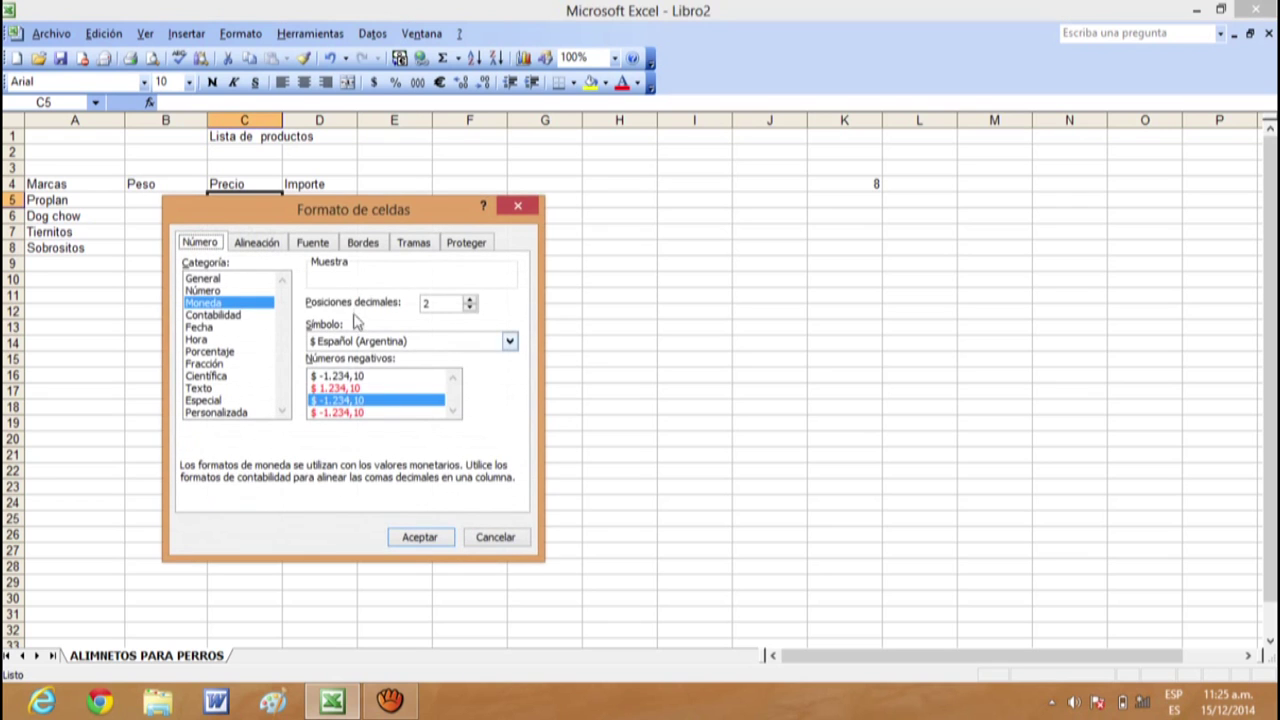
click(210, 278)
click(419, 537)
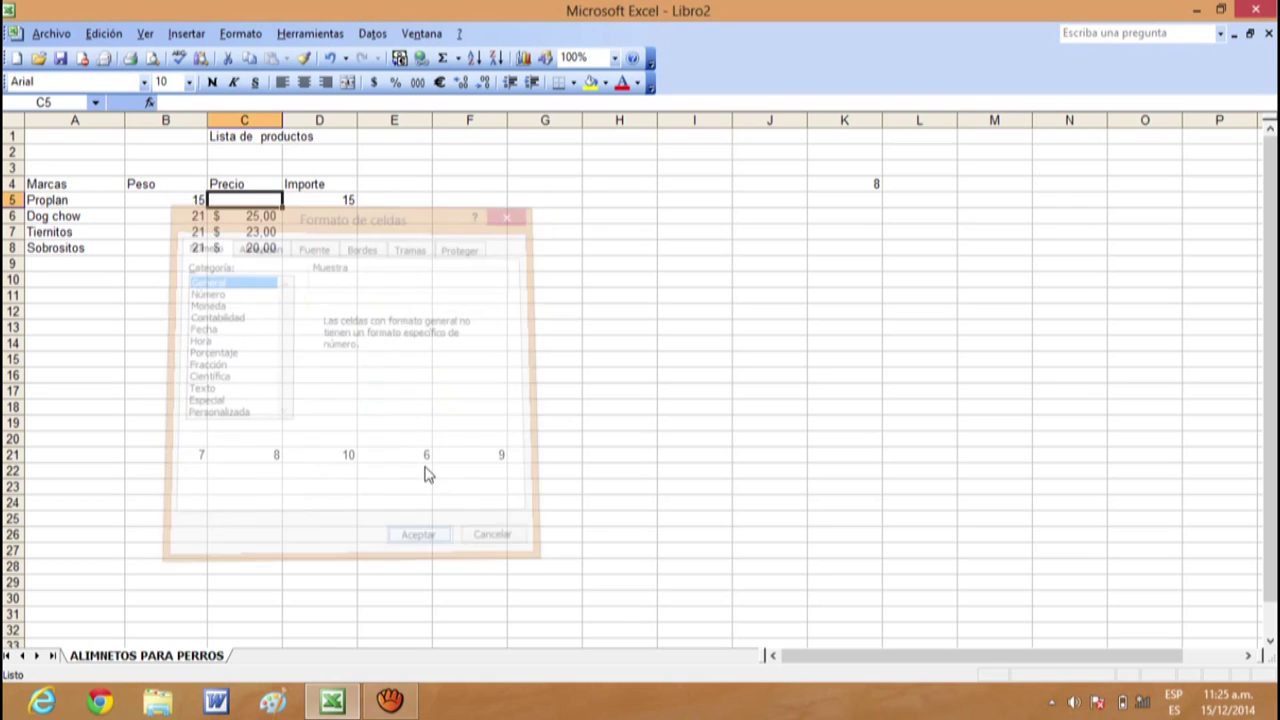
click(427, 457)
Step: Re-enter 40 as Proplan's price in C5
click(259, 201)
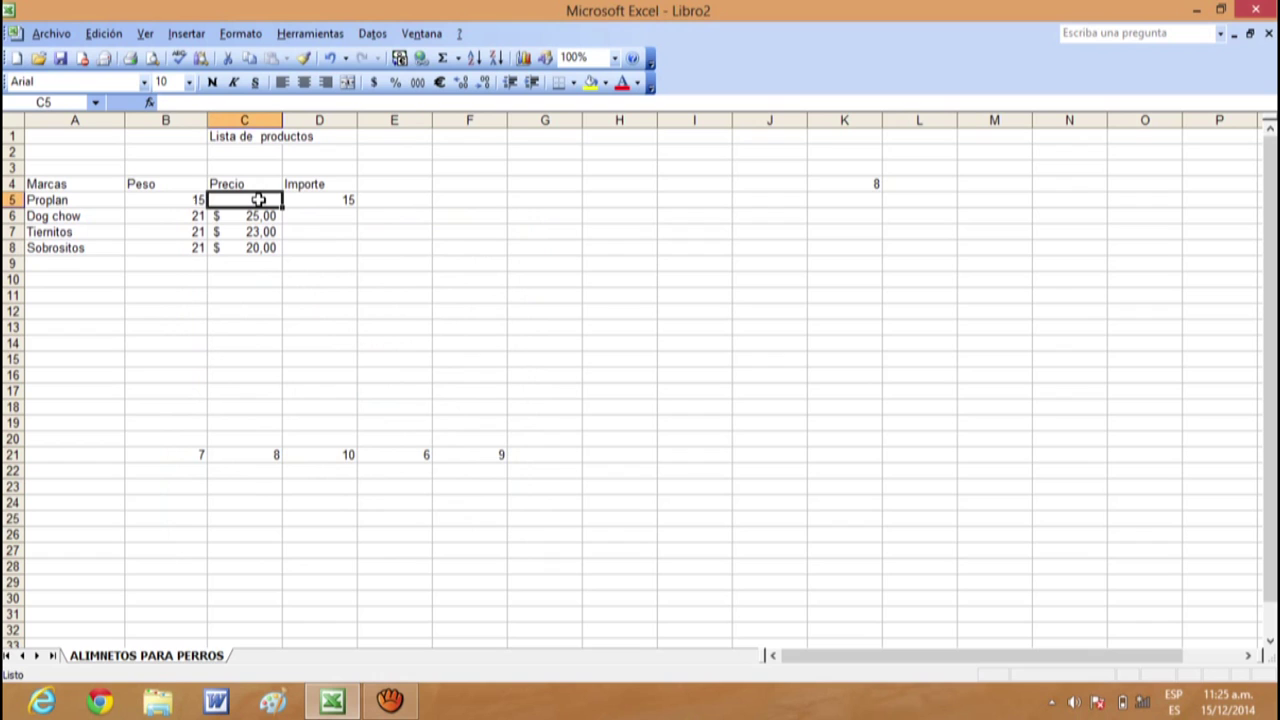
text(40)
key(Return)
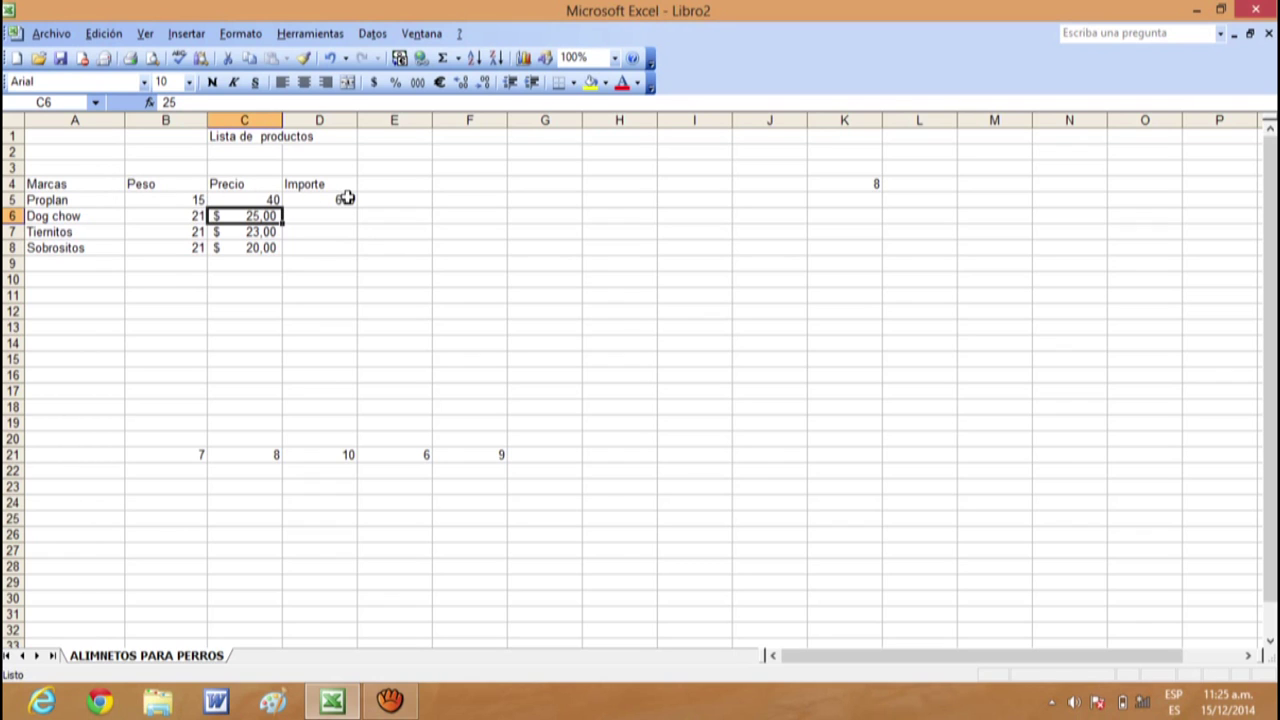
click(185, 201)
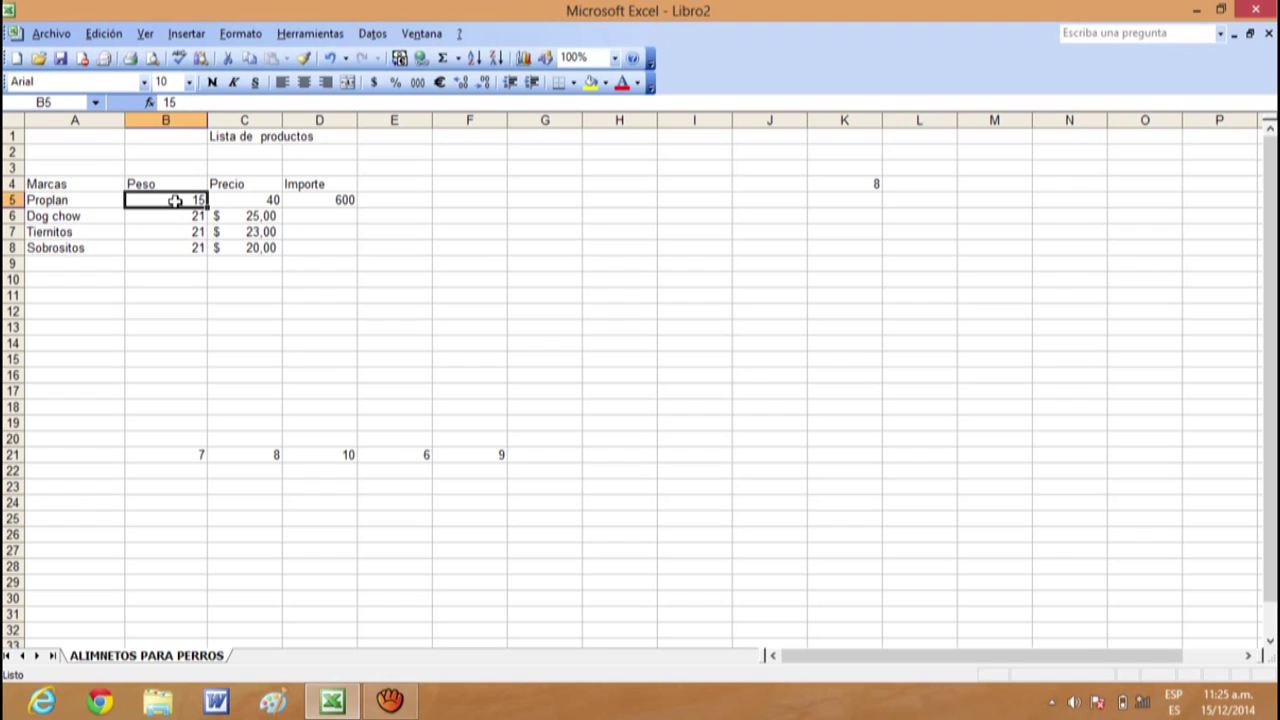
Step: Give B5 the custom number format 0 "ppp" so Proplan's weight reads 15 ppp
right_click(175, 201)
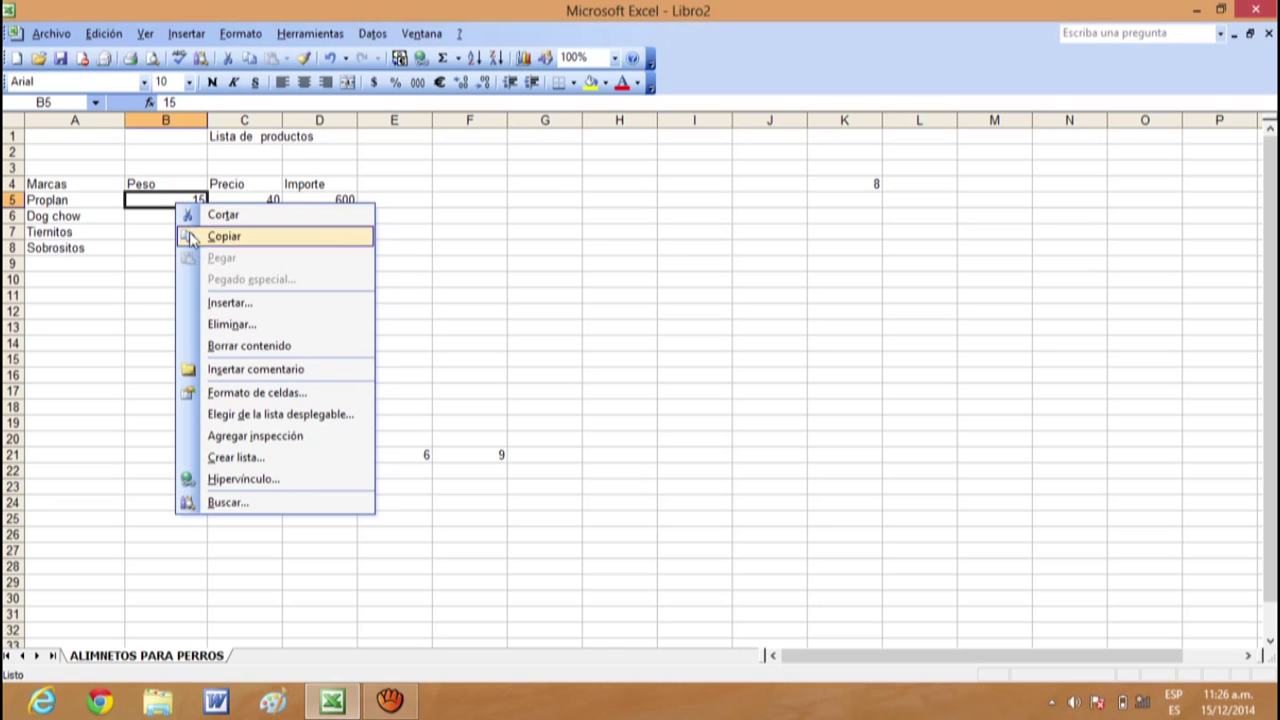
click(256, 393)
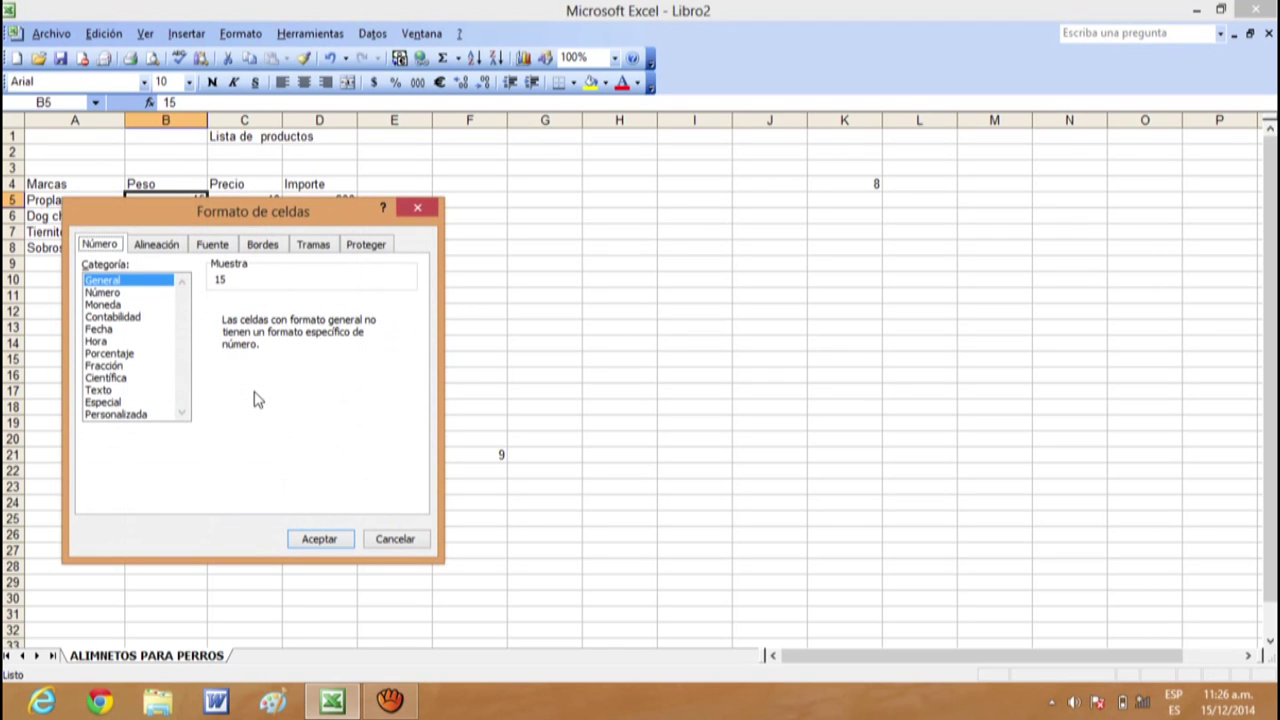
click(115, 414)
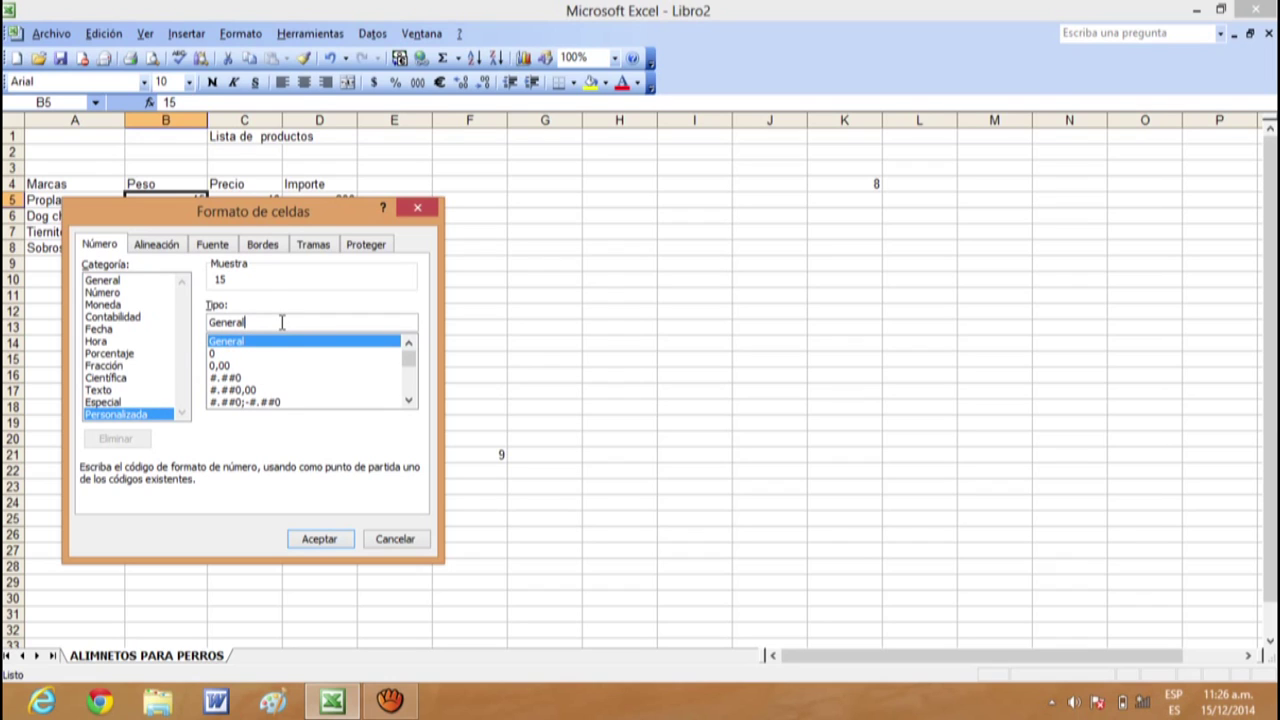
key(BackSpace)
key(BackSpace)
key(BackSpace)
key(BackSpace)
key(BackSpace)
key(BackSpace)
key(BackSpace)
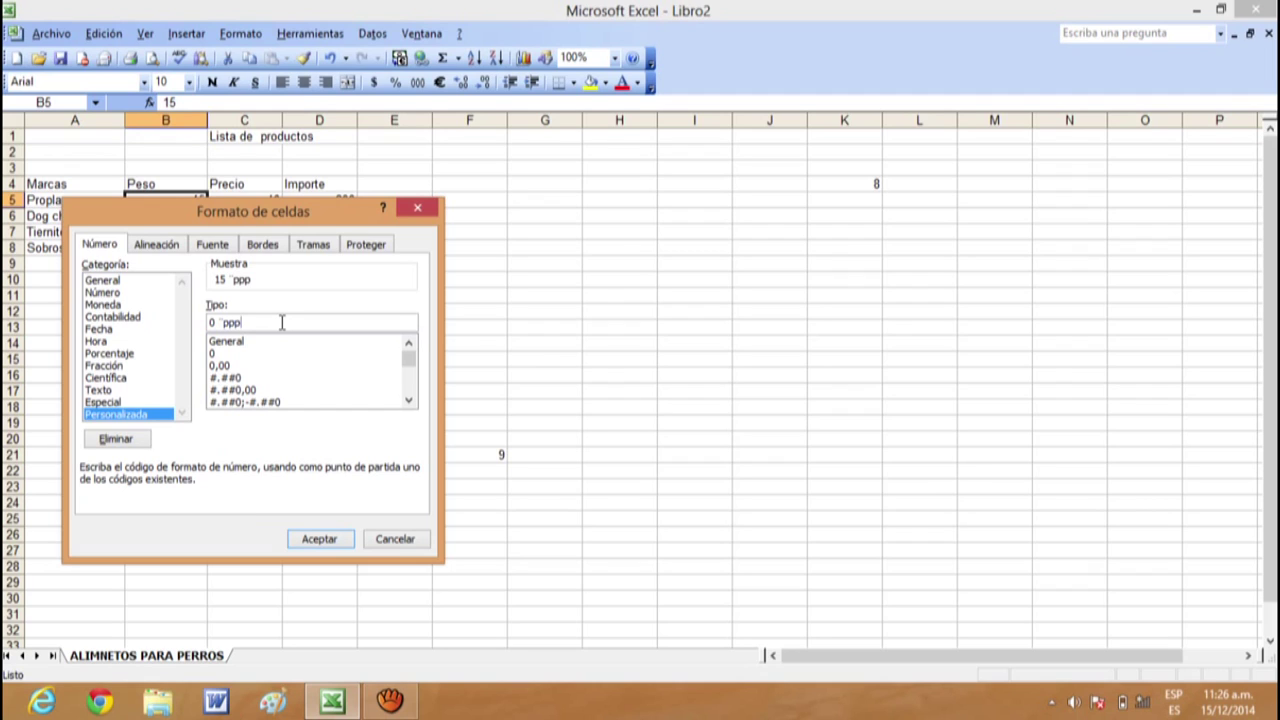
key(BackSpace)
key(BackSpace)
key(BackSpace)
text(ppp")
click(327, 541)
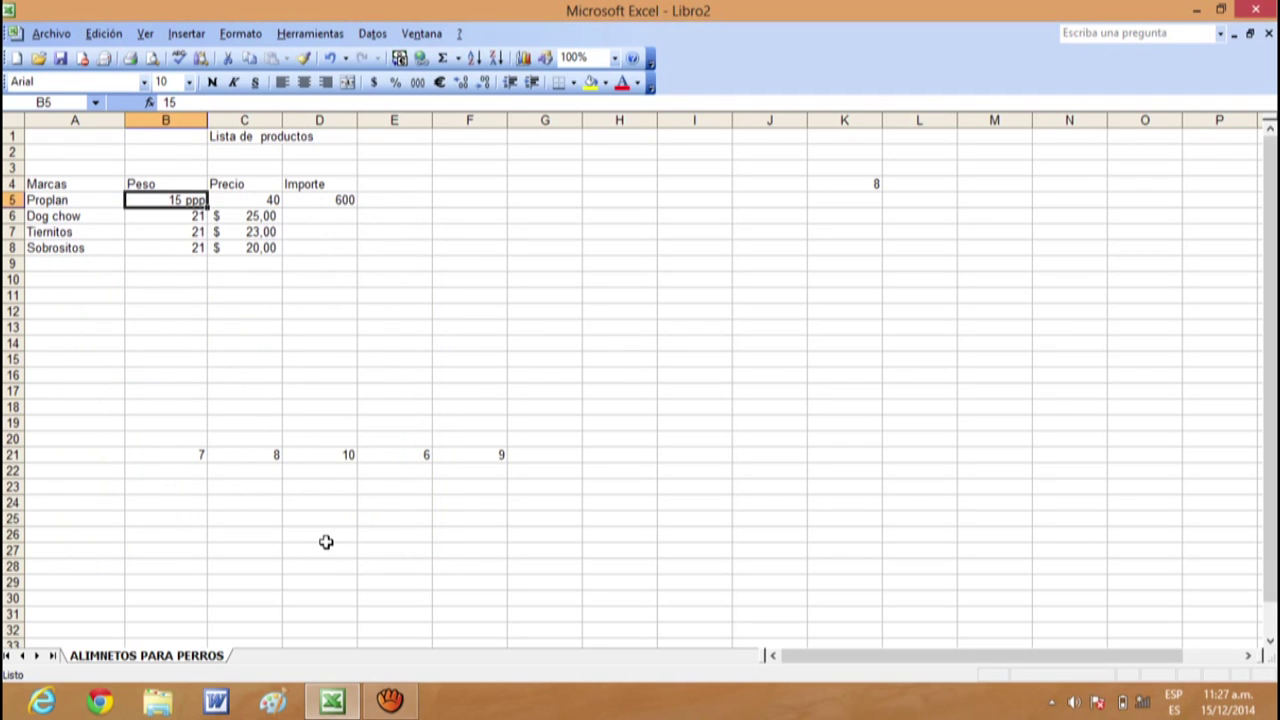
click(331, 202)
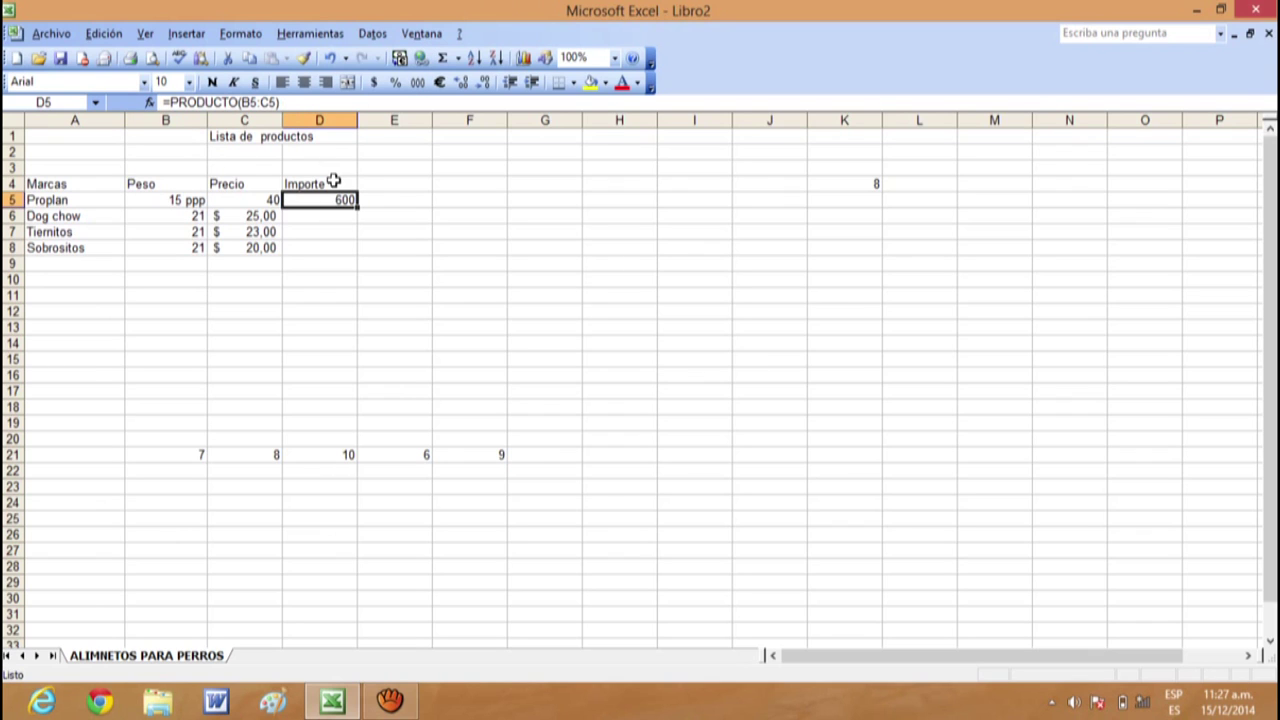
Step: Enter 35 as Proplan's weight in B5 and confirm Importe in D5 recalculates to 1400
click(172, 201)
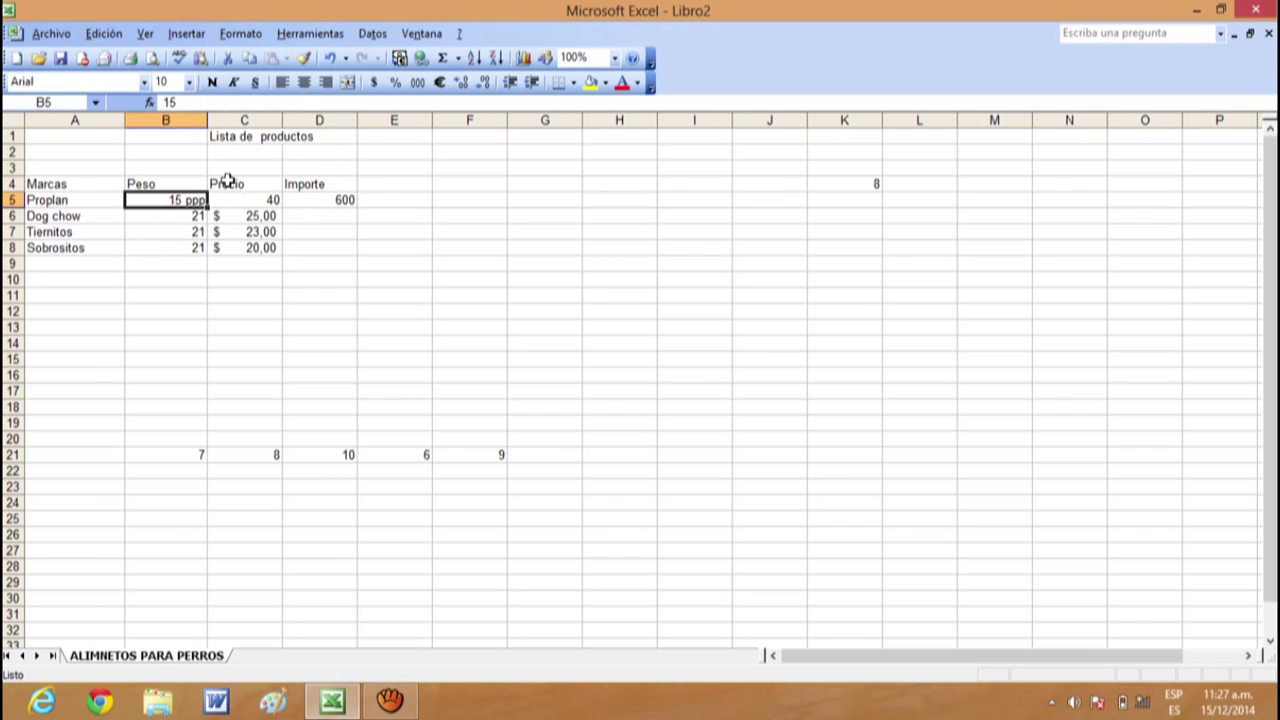
click(181, 104)
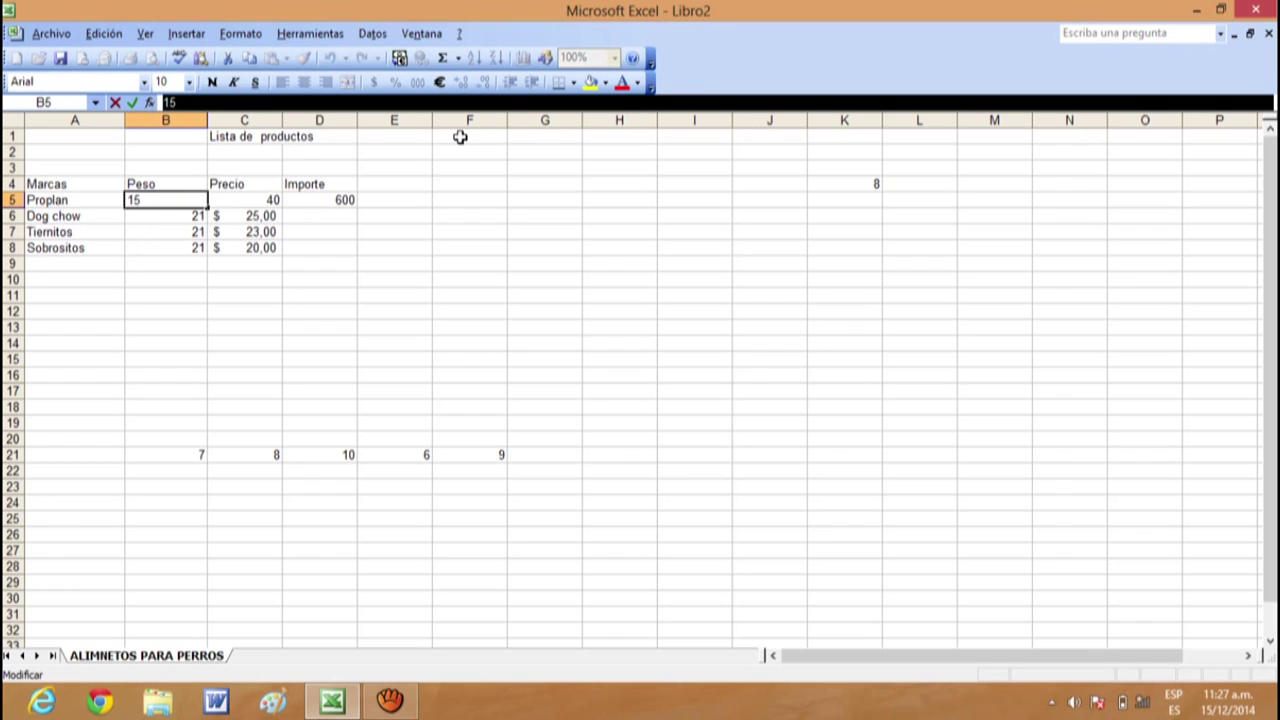
text(3)
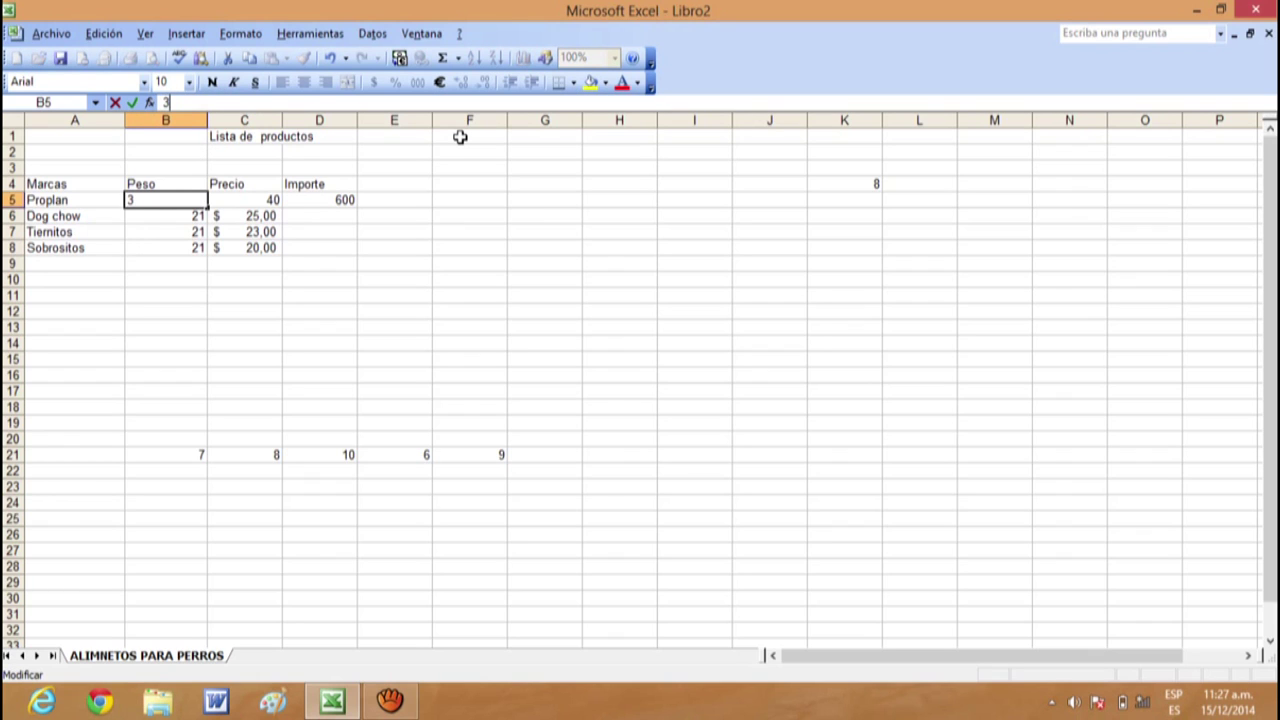
text(5)
key(Return)
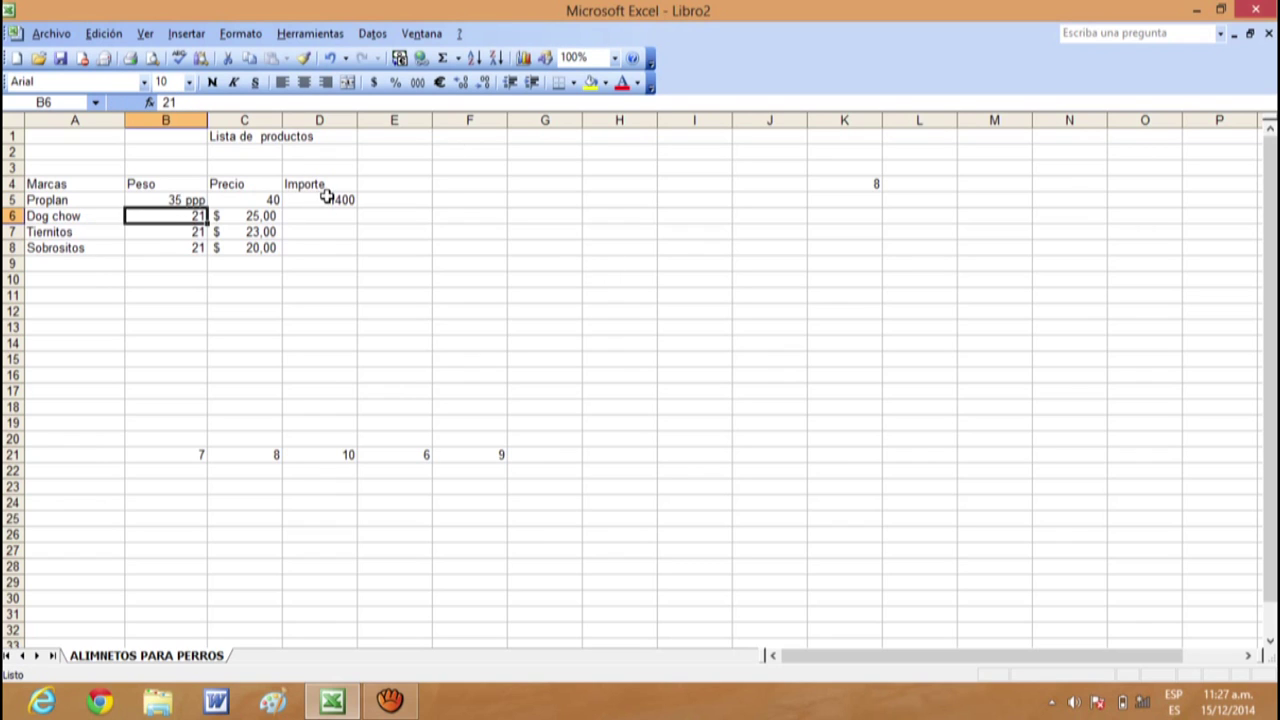
click(324, 199)
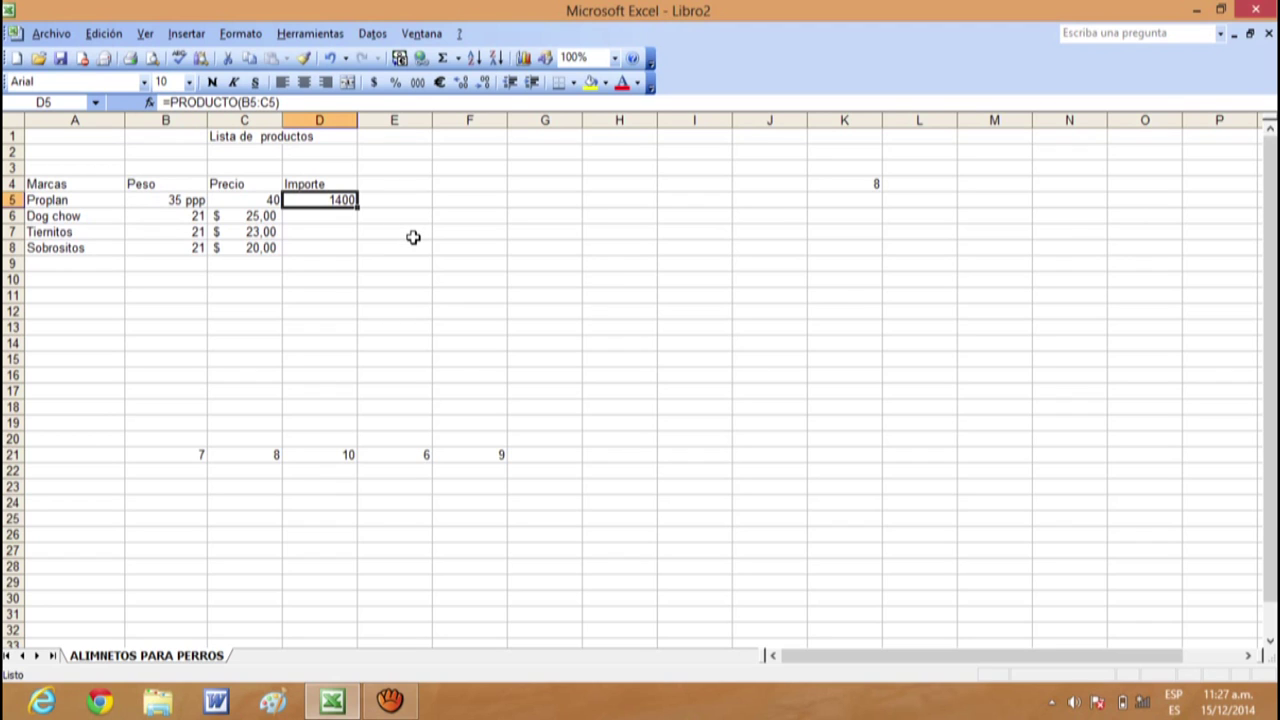
click(181, 200)
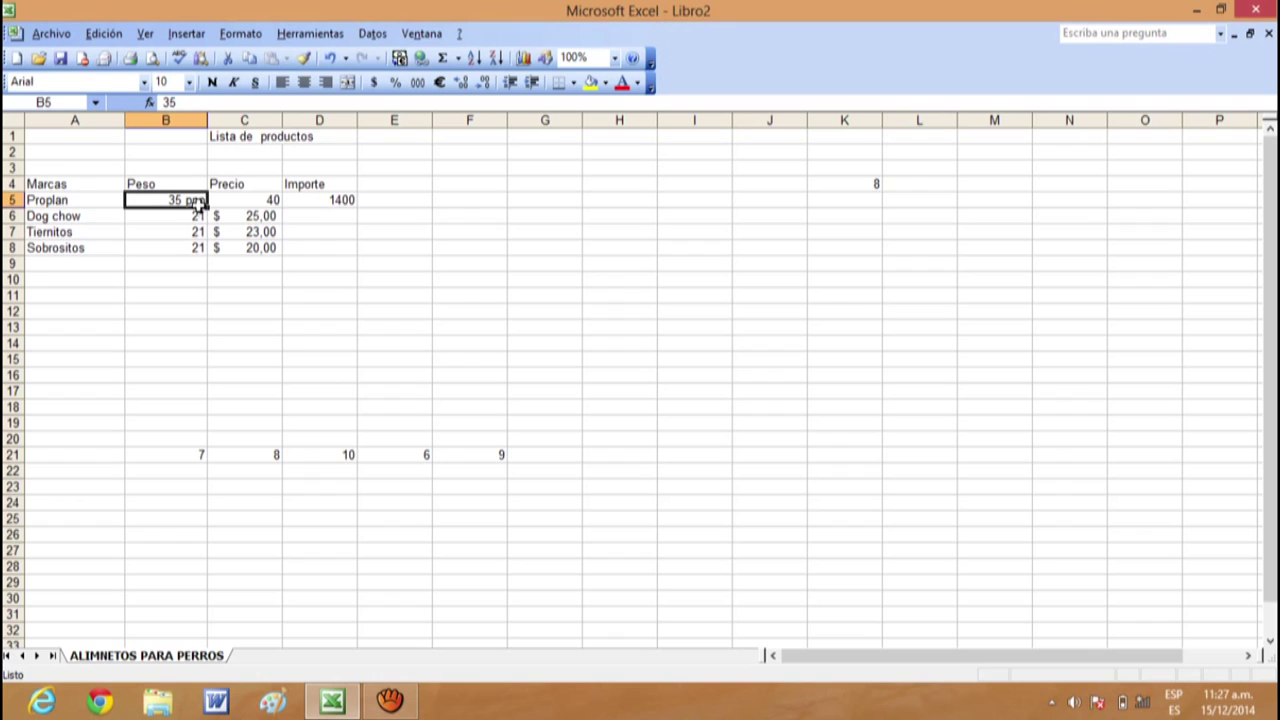
Step: Try filling 35 ppp down to B8 and moving it to B11, undoing both attempts
mouse_move(198, 203)
mouse_down()
mouse_move(201, 248)
mouse_move(203, 203)
mouse_move(192, 238)
mouse_up()
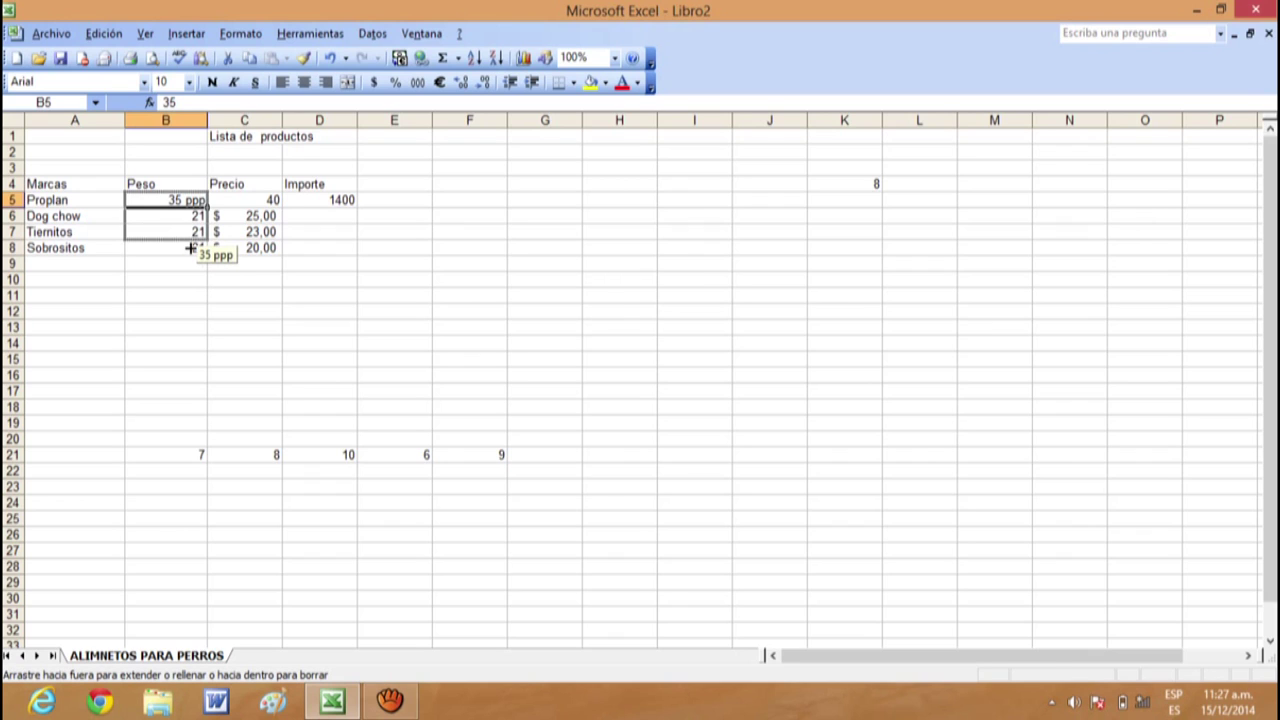
drag(192, 238, 192, 248)
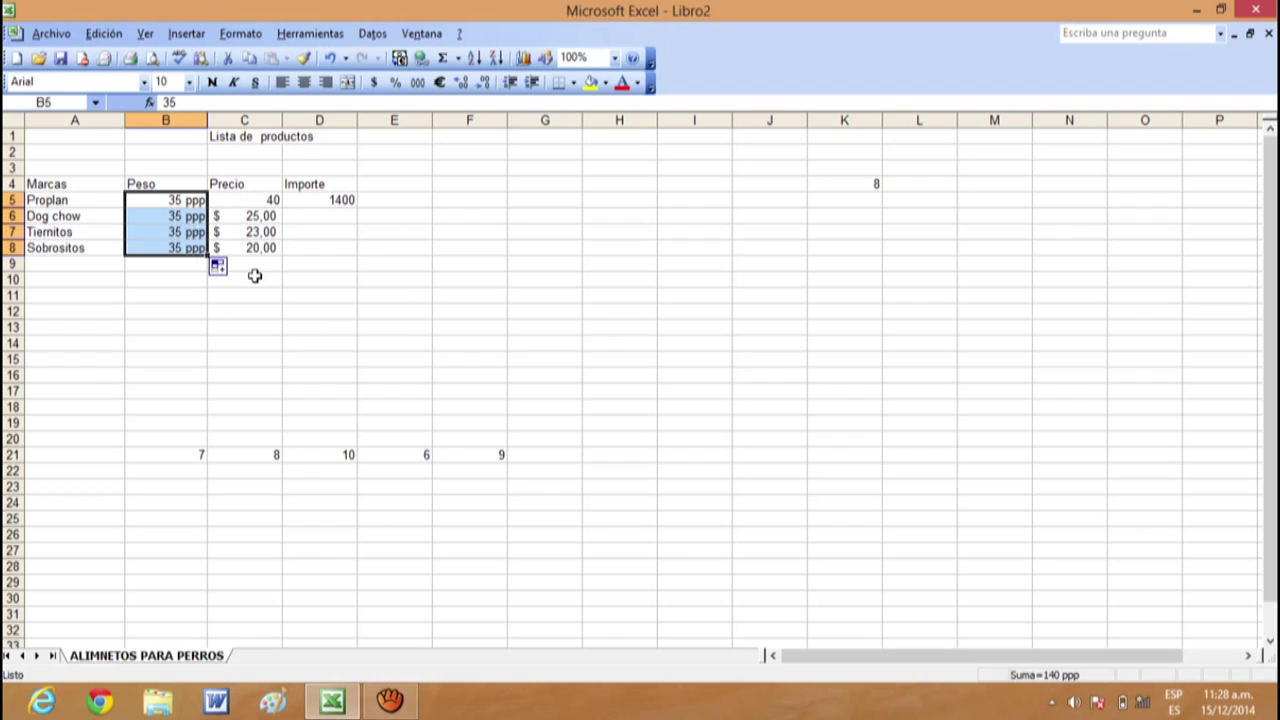
key(ctrl+z)
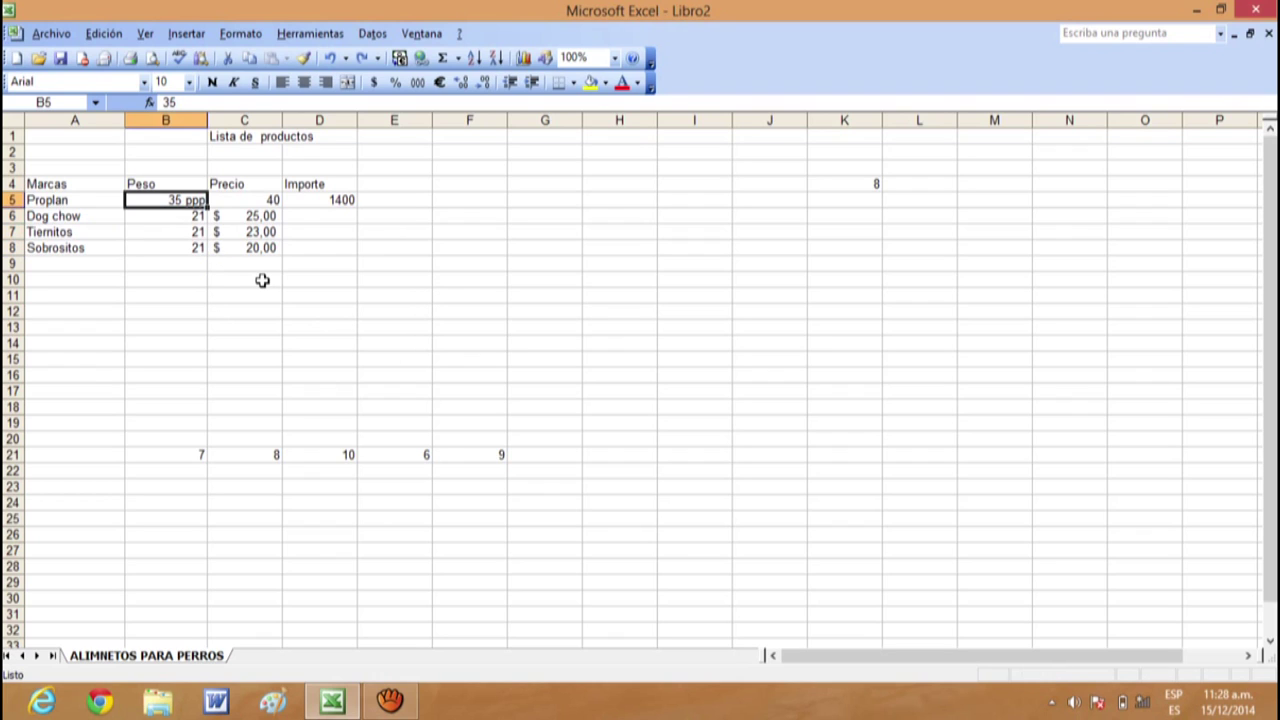
drag(197, 212, 187, 308)
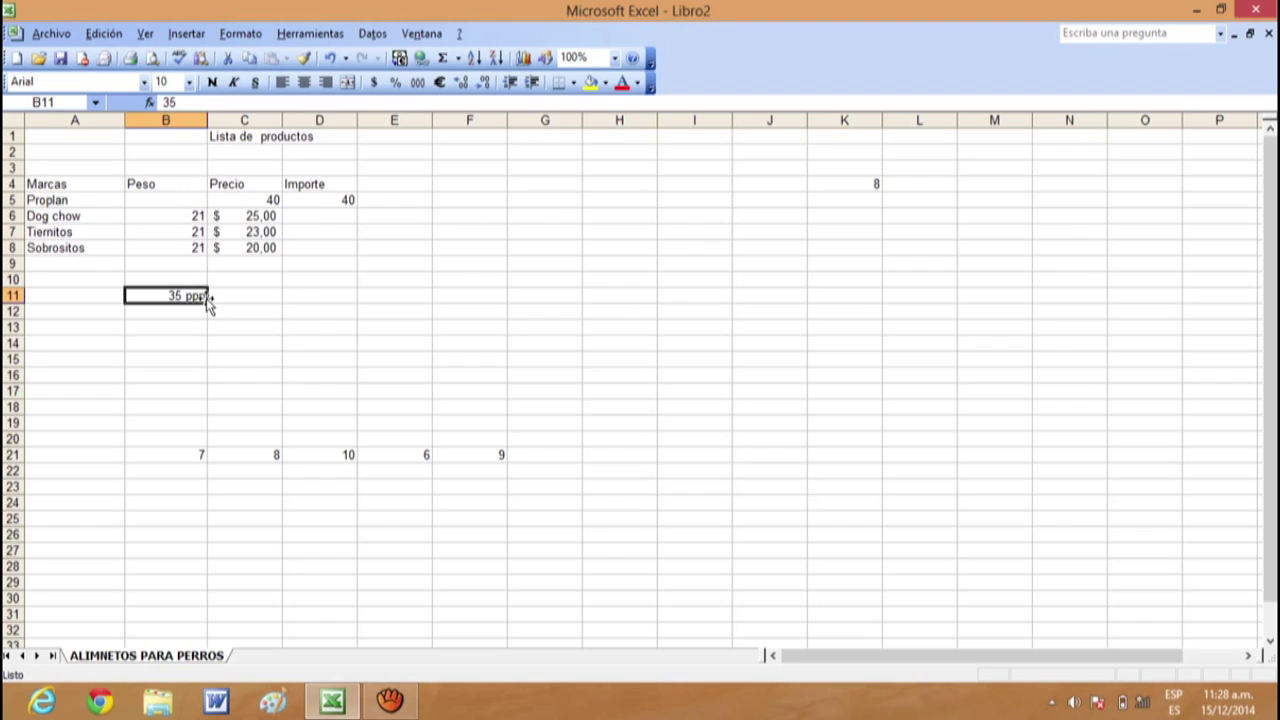
key(ctrl+z)
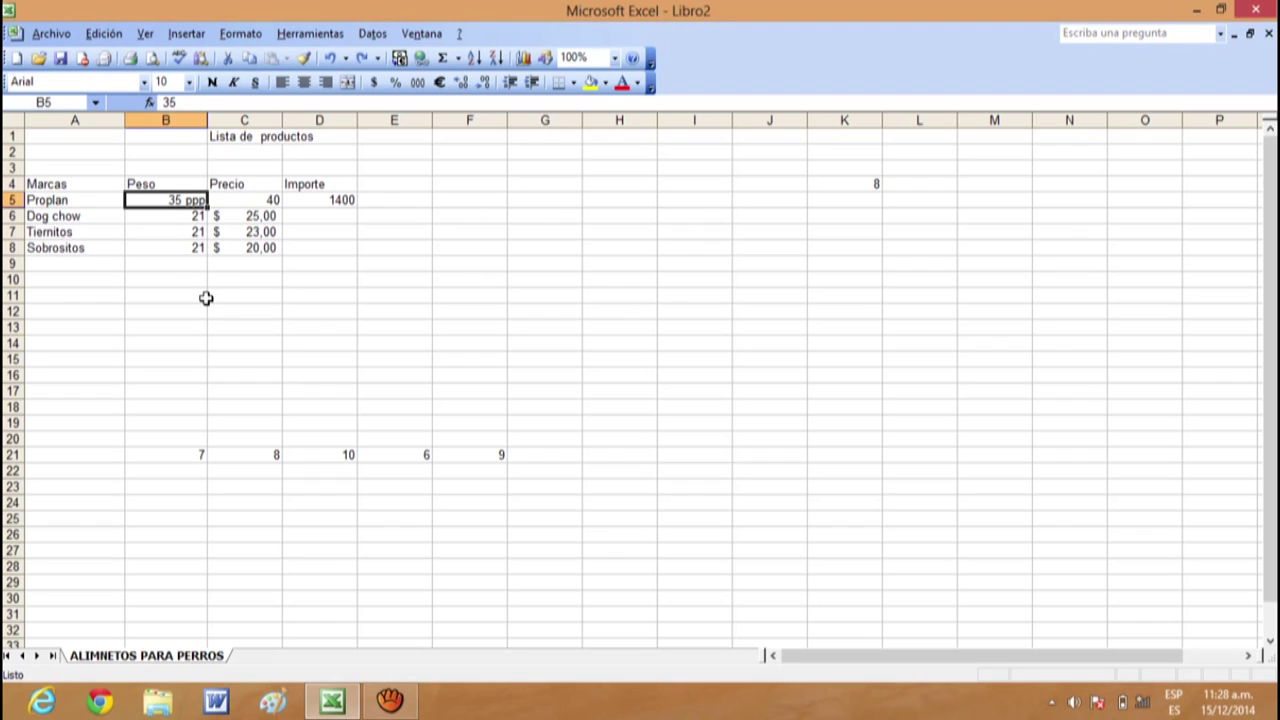
Step: Fill 35 ppp from B5 down through B12
click(205, 298)
click(168, 200)
drag(170, 198, 176, 250)
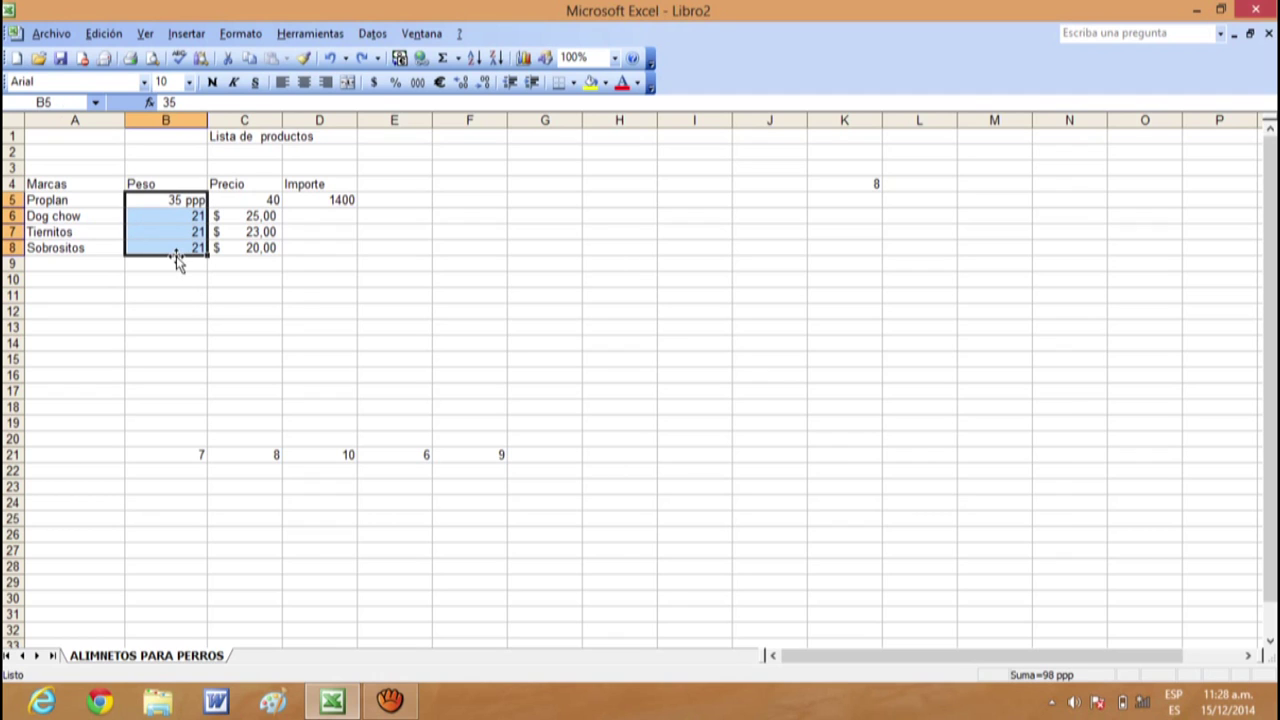
click(224, 294)
click(172, 198)
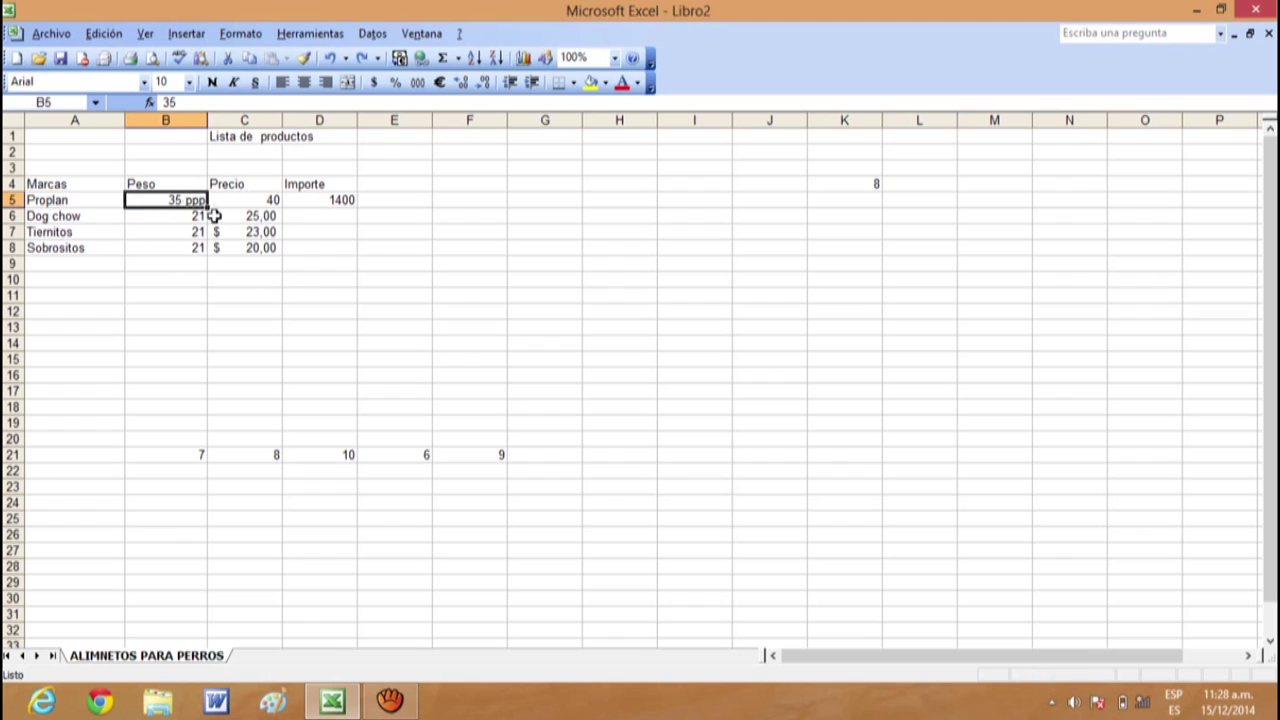
drag(207, 207, 205, 320)
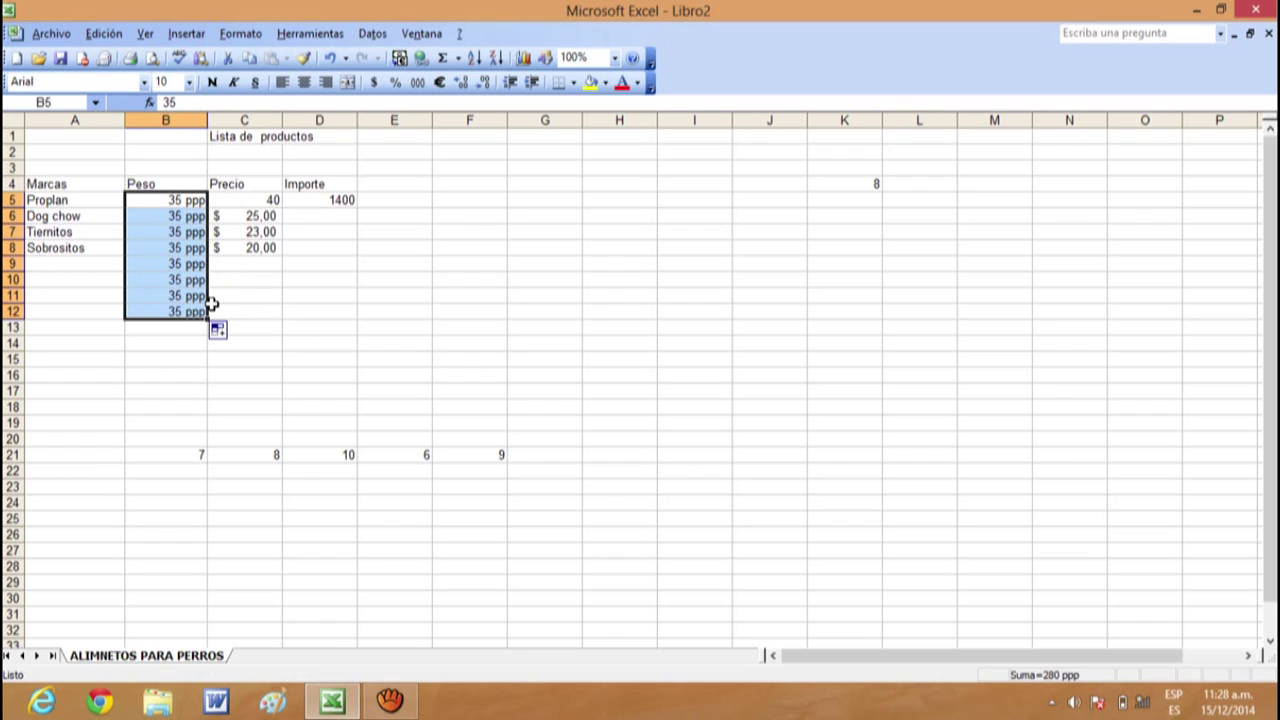
click(758, 226)
click(765, 184)
click(762, 216)
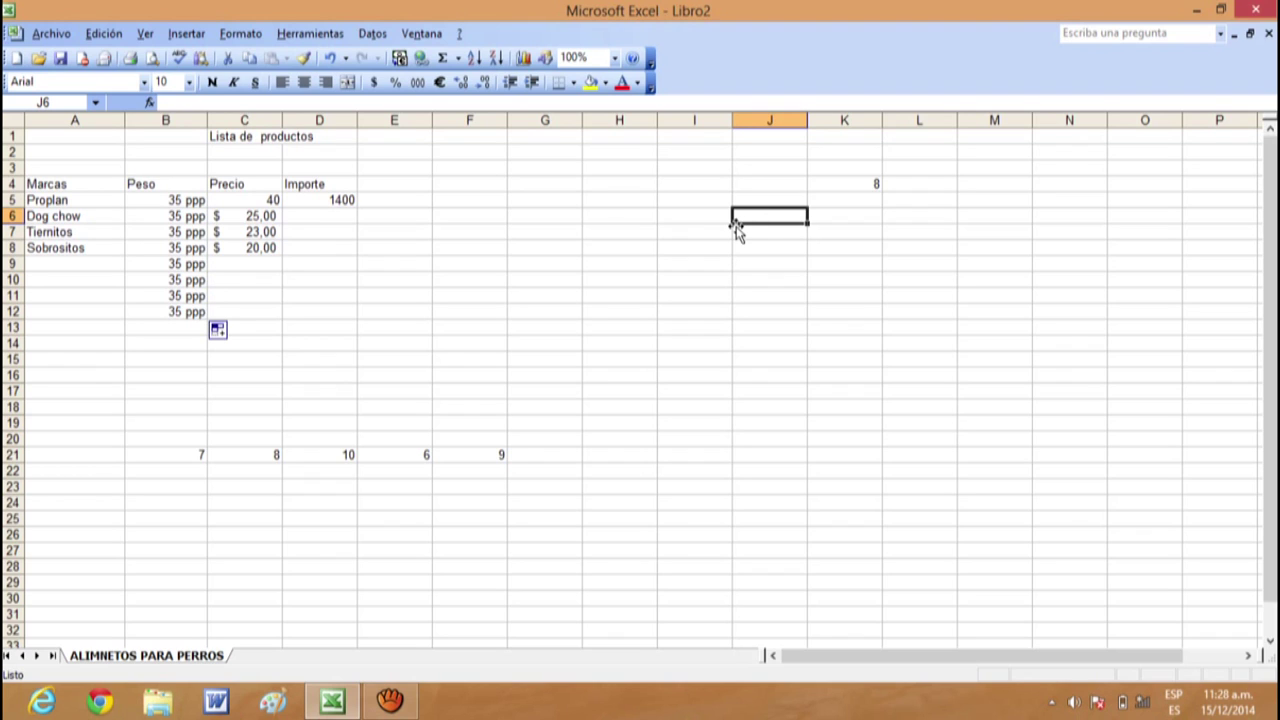
Step: Enter dogui in J6 and fill it down column J to J28
text(d)
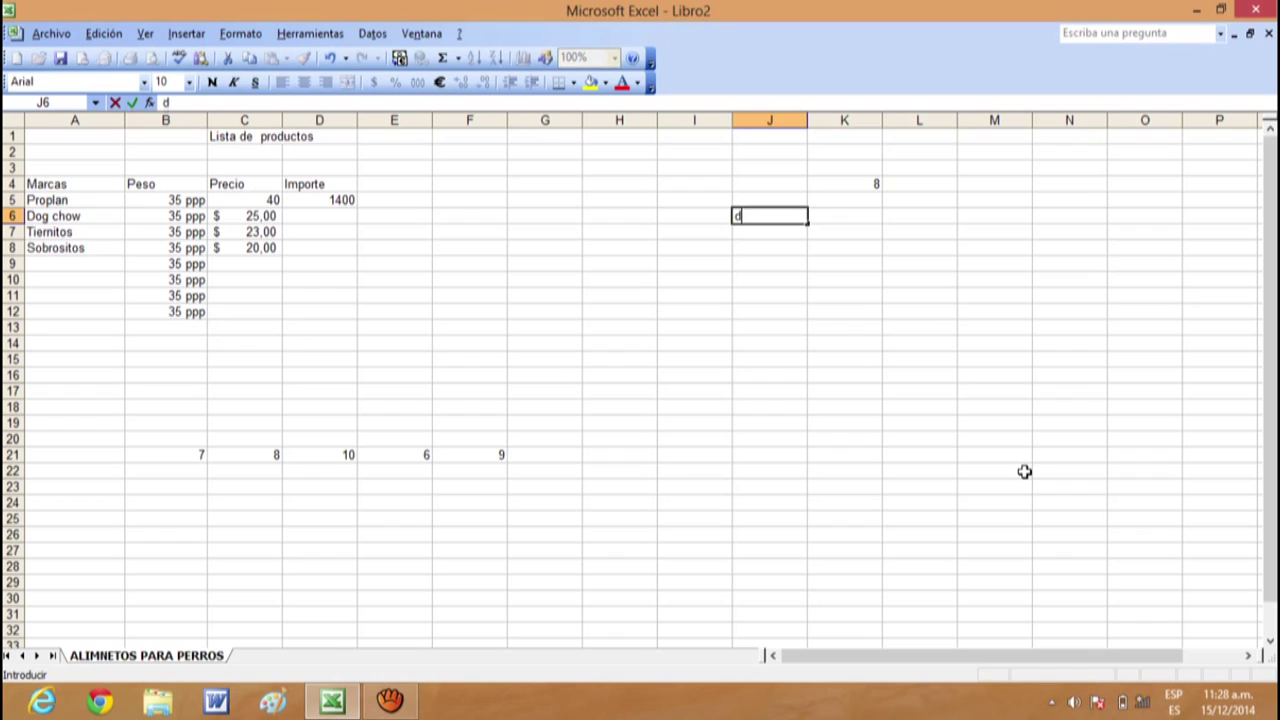
text(ogui)
click(917, 331)
click(762, 213)
drag(807, 221, 790, 568)
click(885, 505)
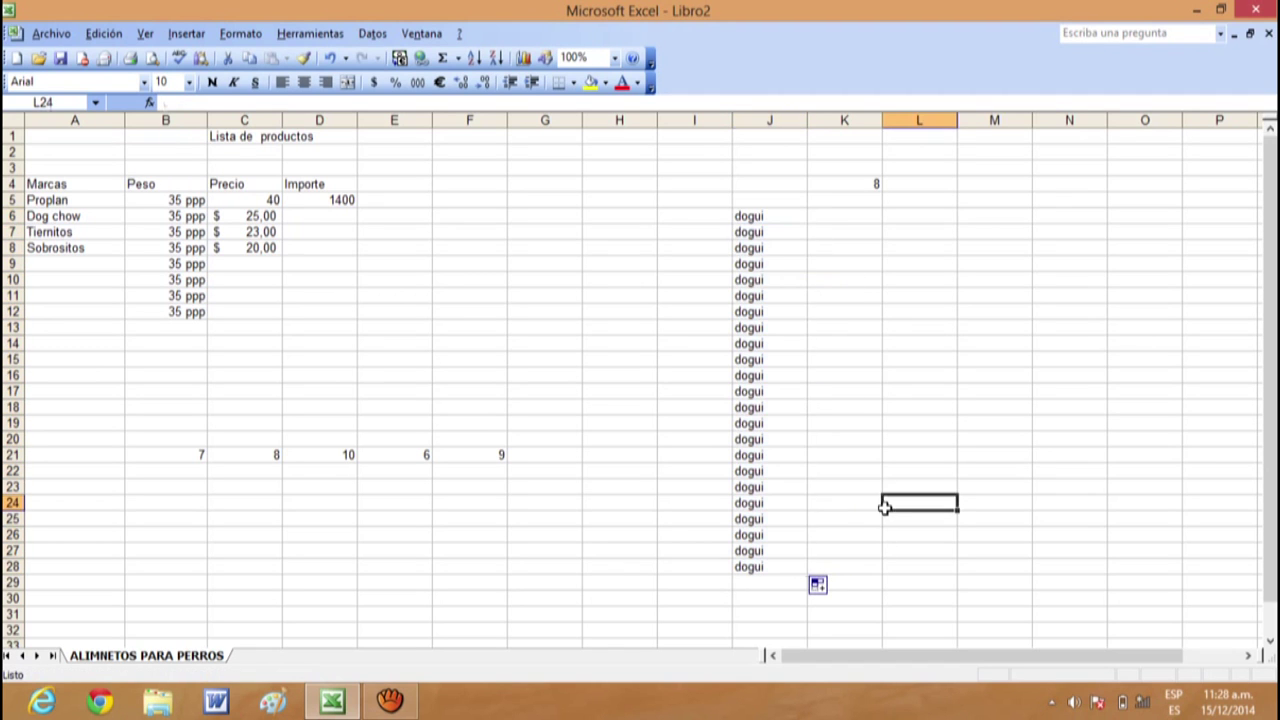
click(750, 234)
key(Down)
key(Down)
key(Down)
key(Down)
key(Down)
key(Down)
key(Down)
key(Down)
key(Down)
key(Down)
key(Down)
key(Down)
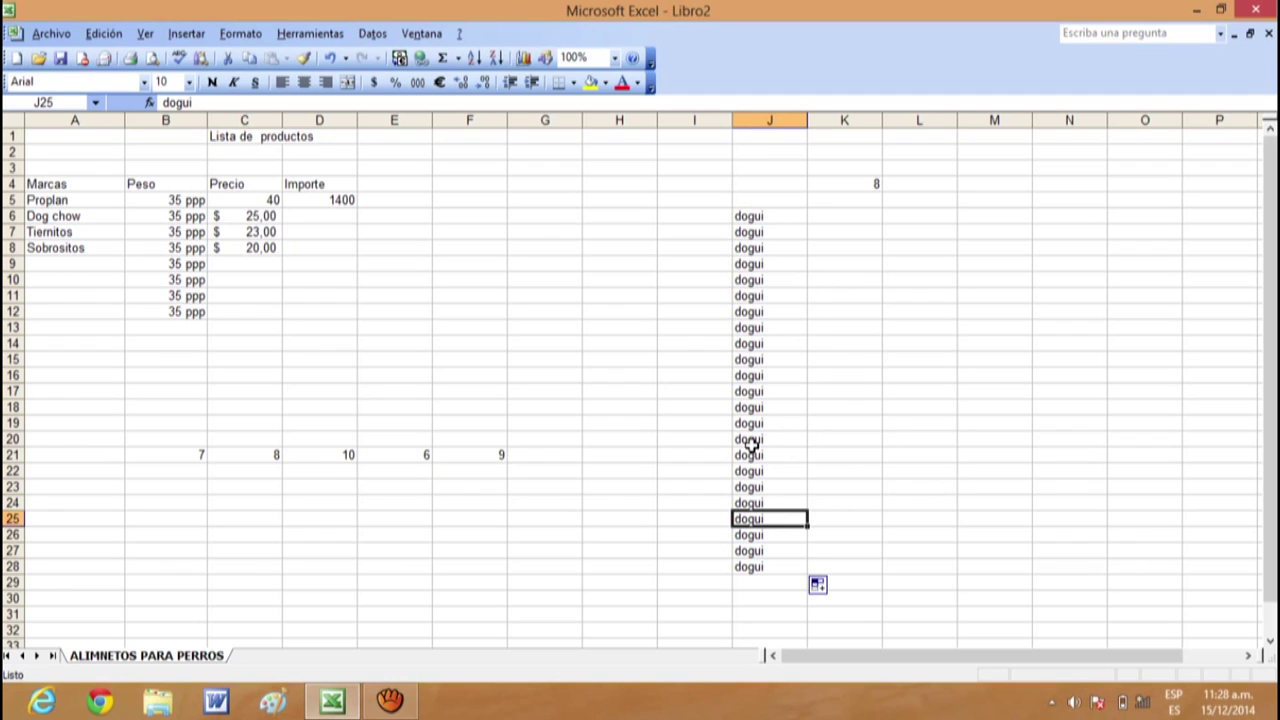
Step: Empty J6, then select J7:J28 and bring up its cell options
drag(755, 217, 748, 568)
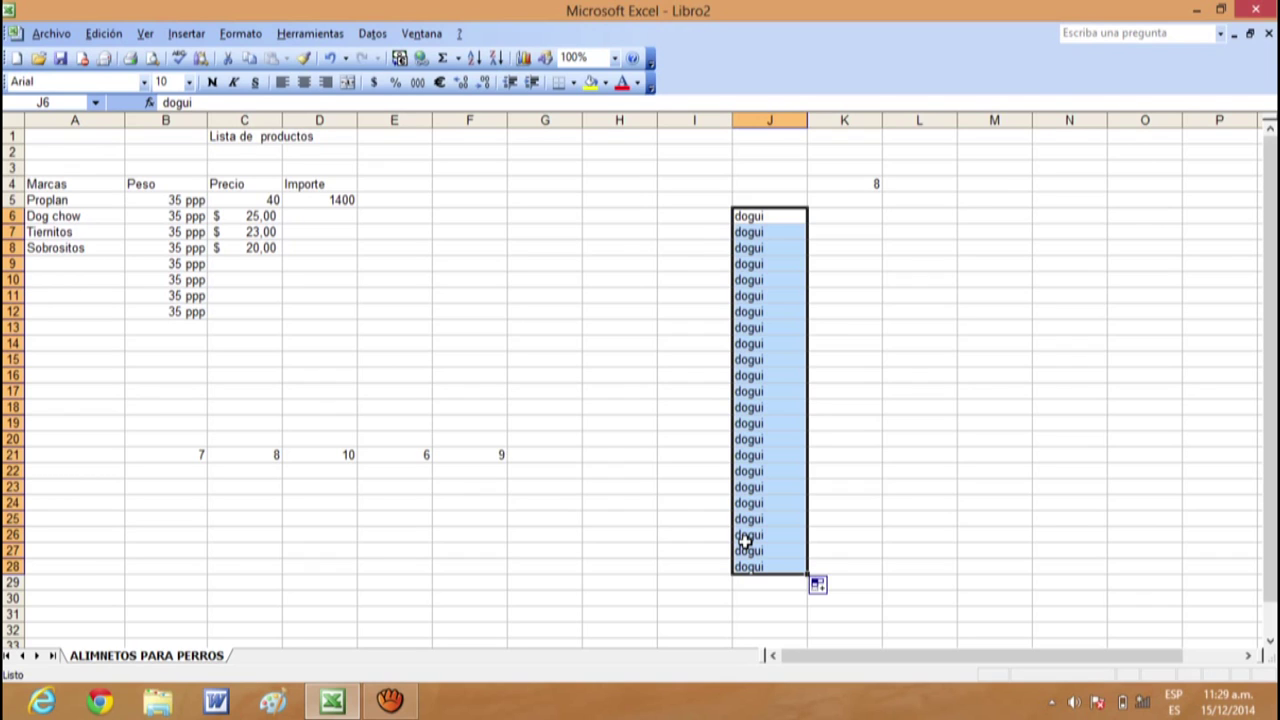
key(BackSpace)
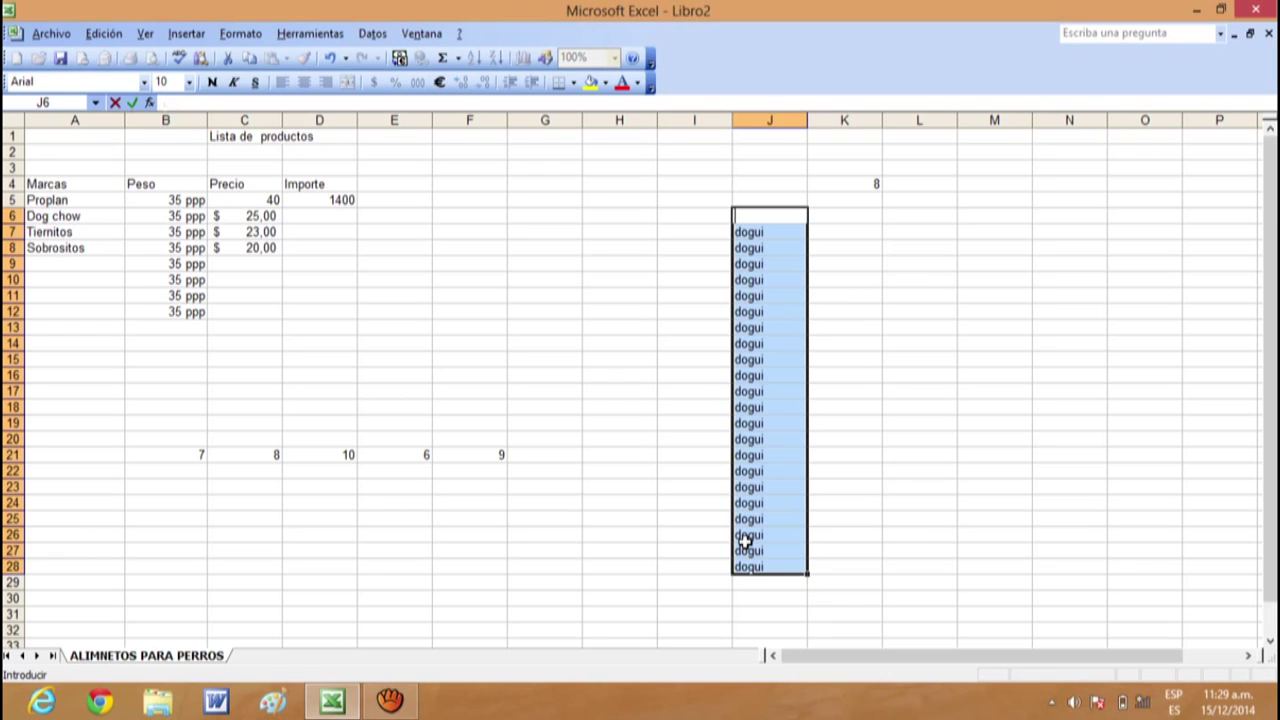
click(854, 494)
drag(762, 234, 758, 564)
right_click(768, 471)
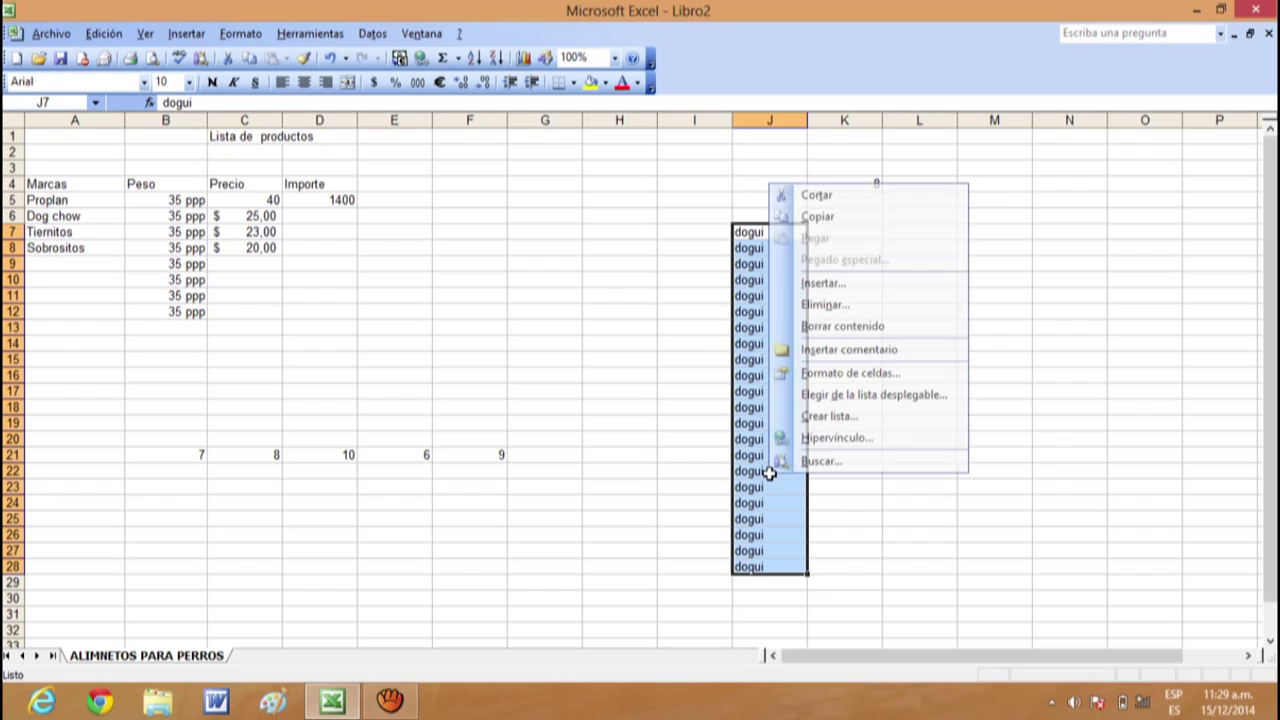